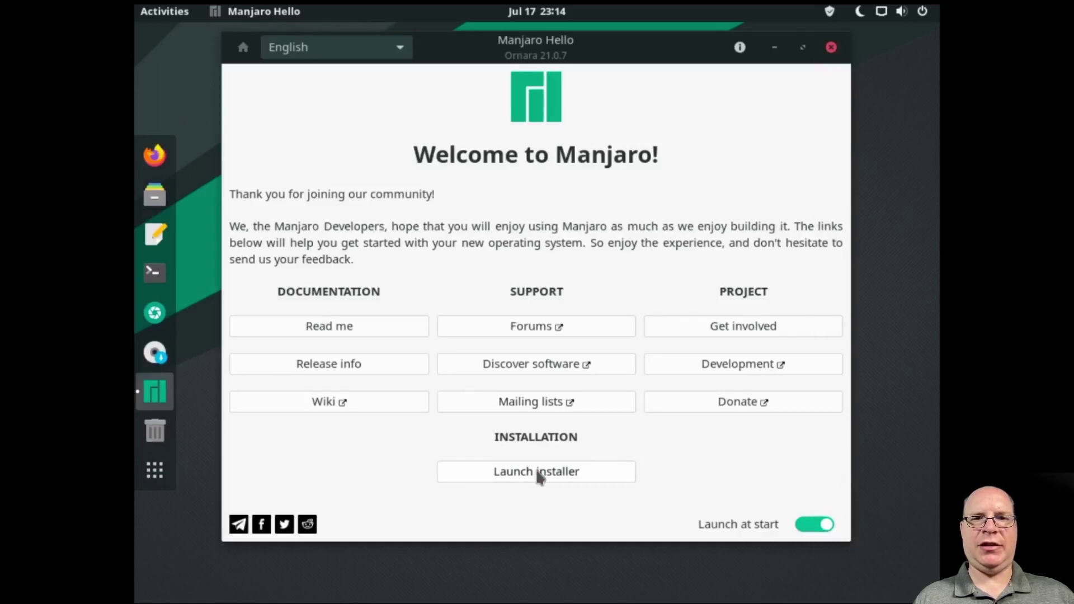
Launch the installer, set the Los Angeles timezone, keep the English (US) keyboard, and choose Manual partitioning.
left_click(539, 474)
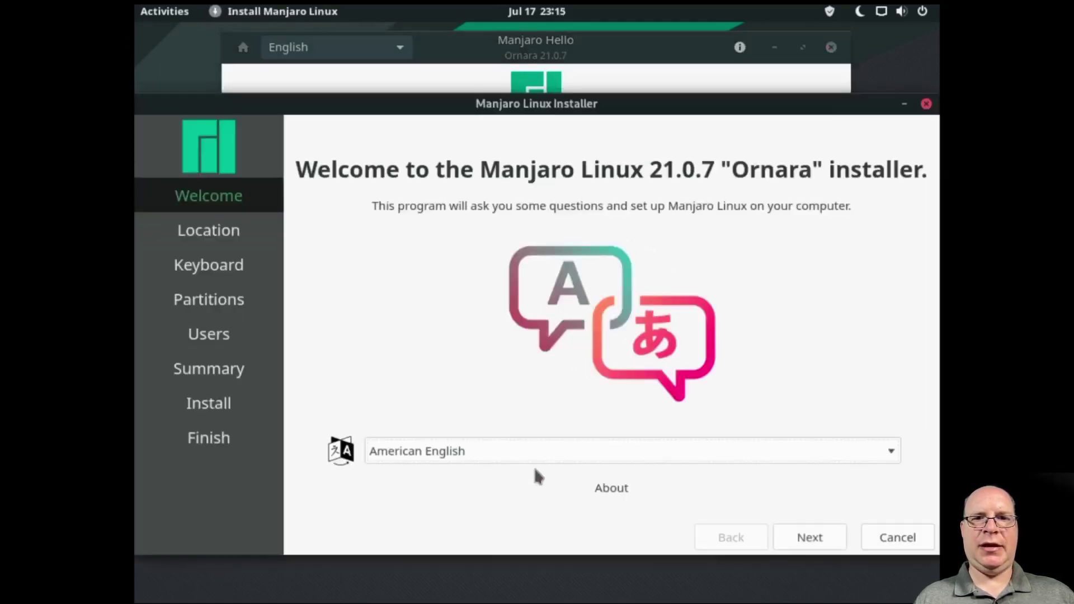
left_click(809, 538)
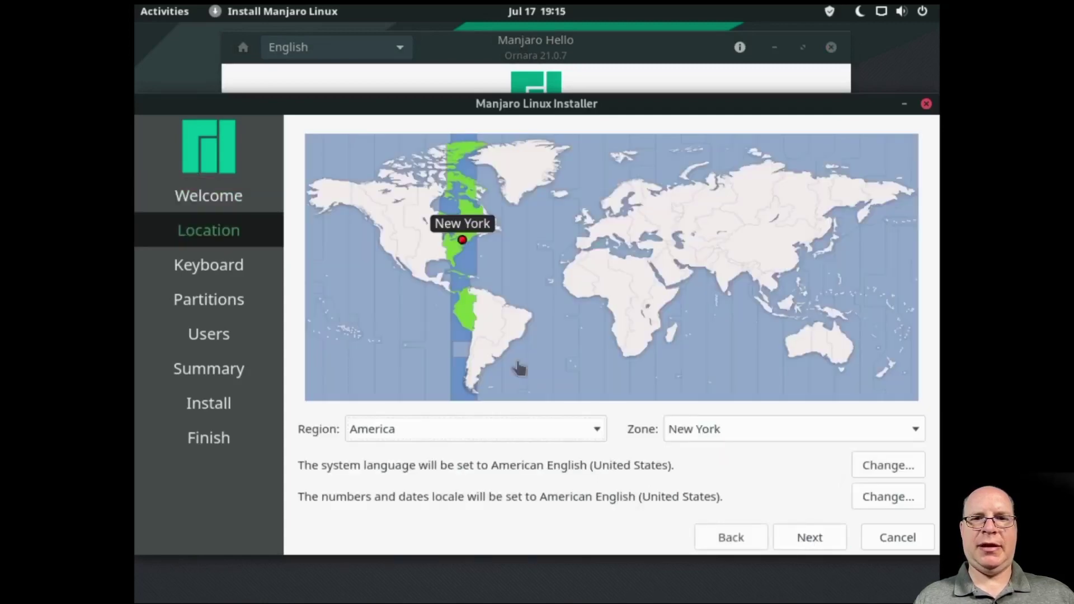
left_click(385, 256)
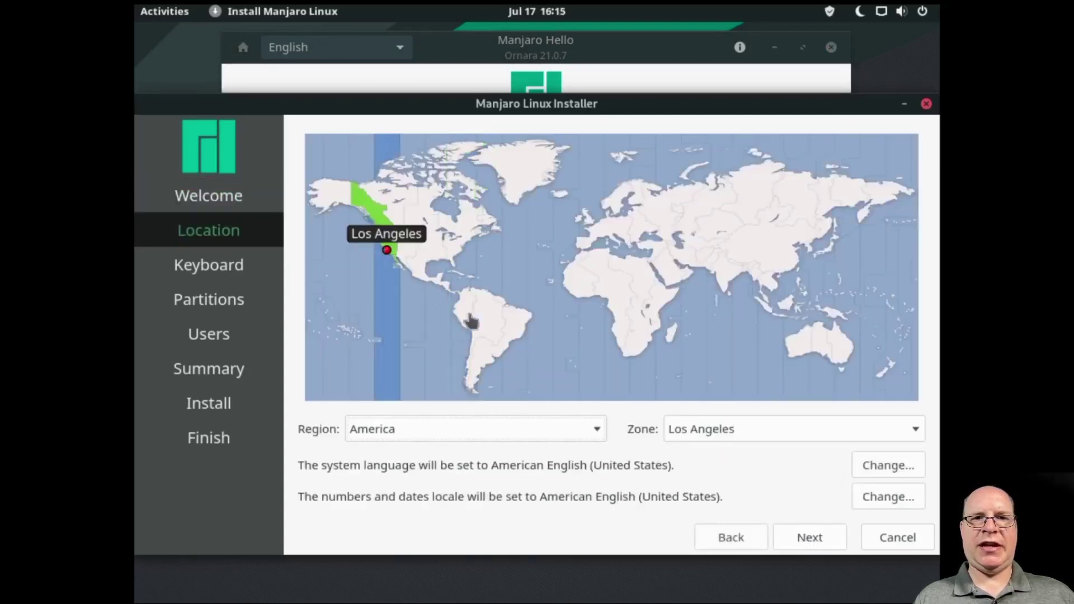
left_click(812, 542)
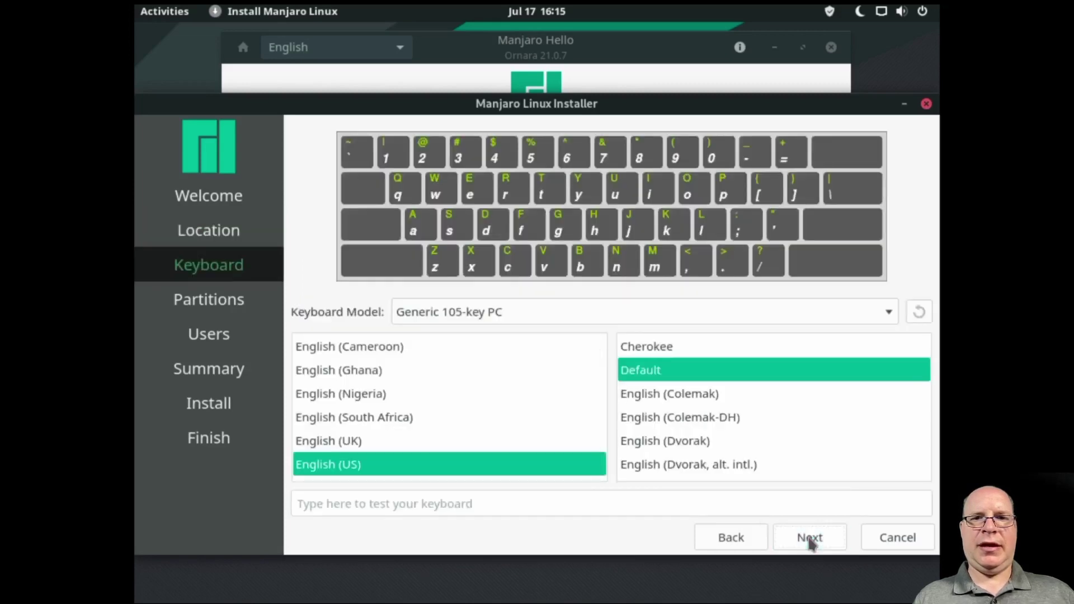
left_click(811, 540)
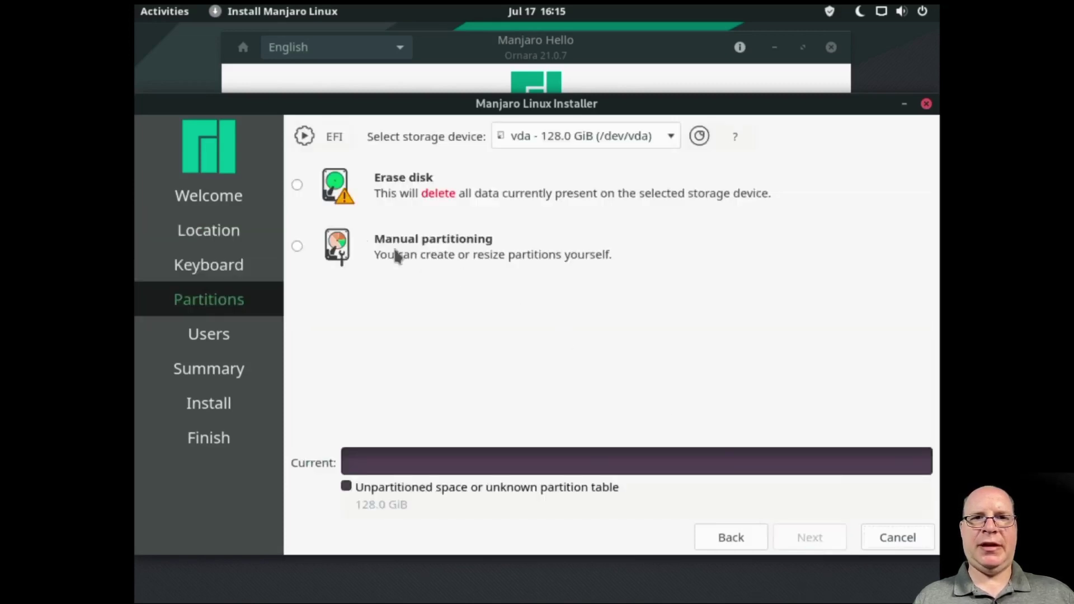
left_click(298, 247)
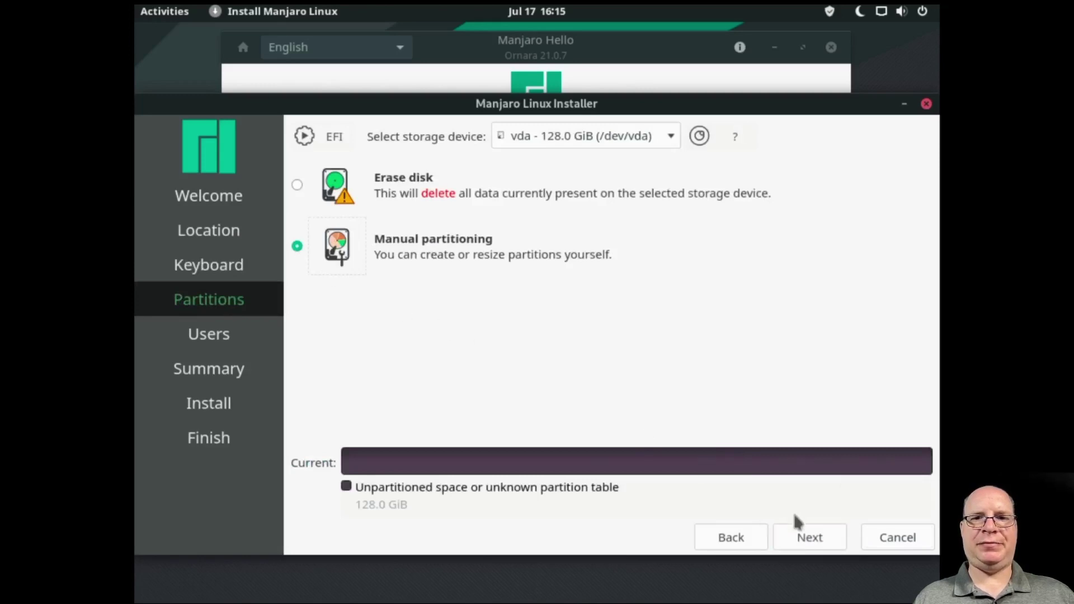
Create a new GPT partition table on the 128 GiB disk.
left_click(809, 540)
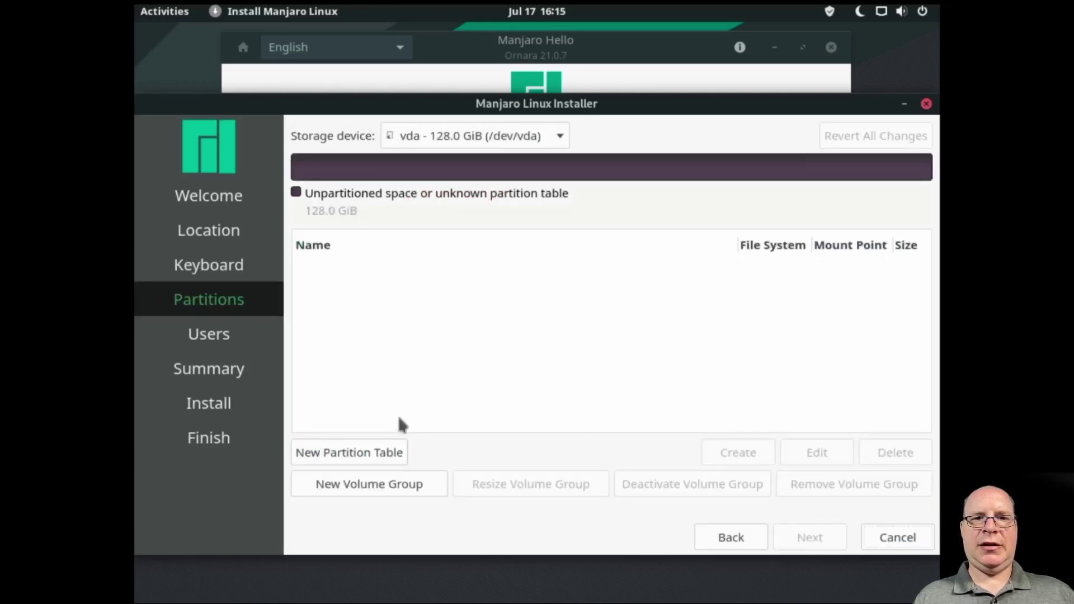
left_click(358, 451)
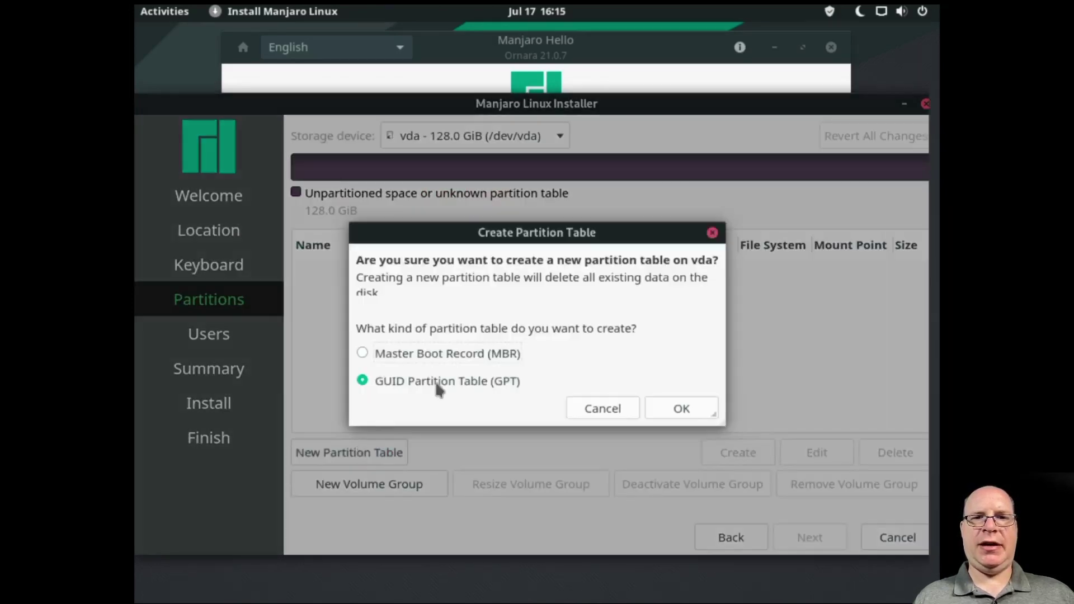
left_click(683, 409)
Create a 500 MiB FAT32 partition mounted at /boot/efi with the boot flag.
left_click(360, 271)
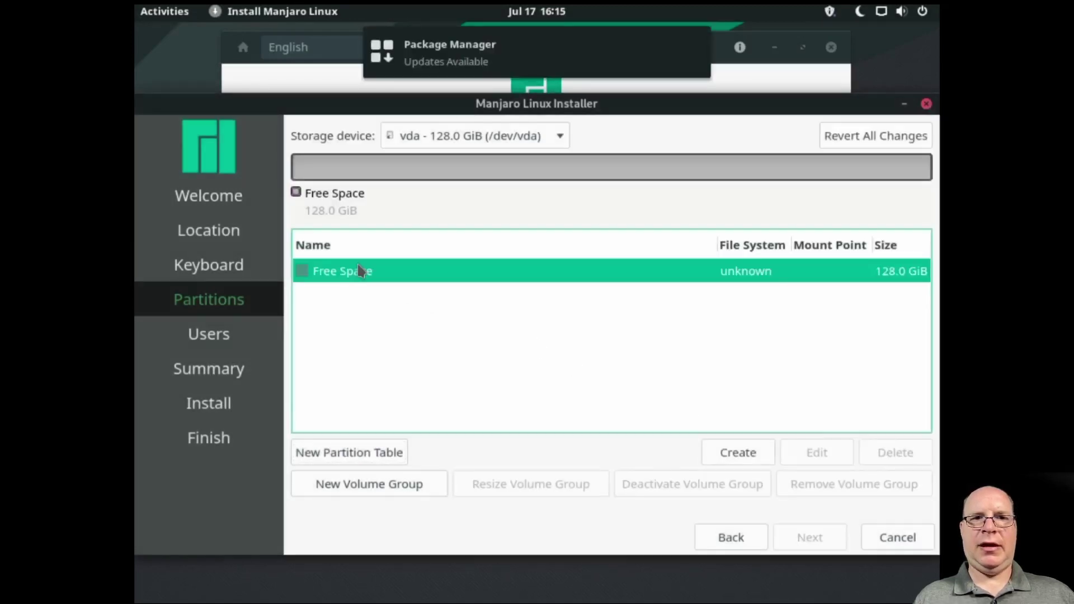
left_click(750, 452)
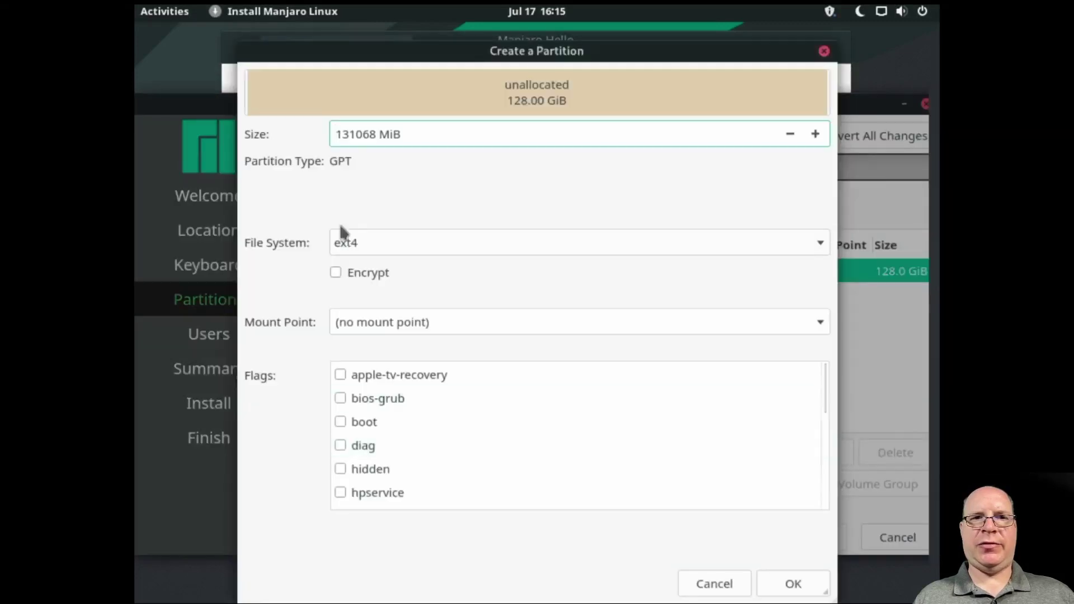
double_click(375, 137)
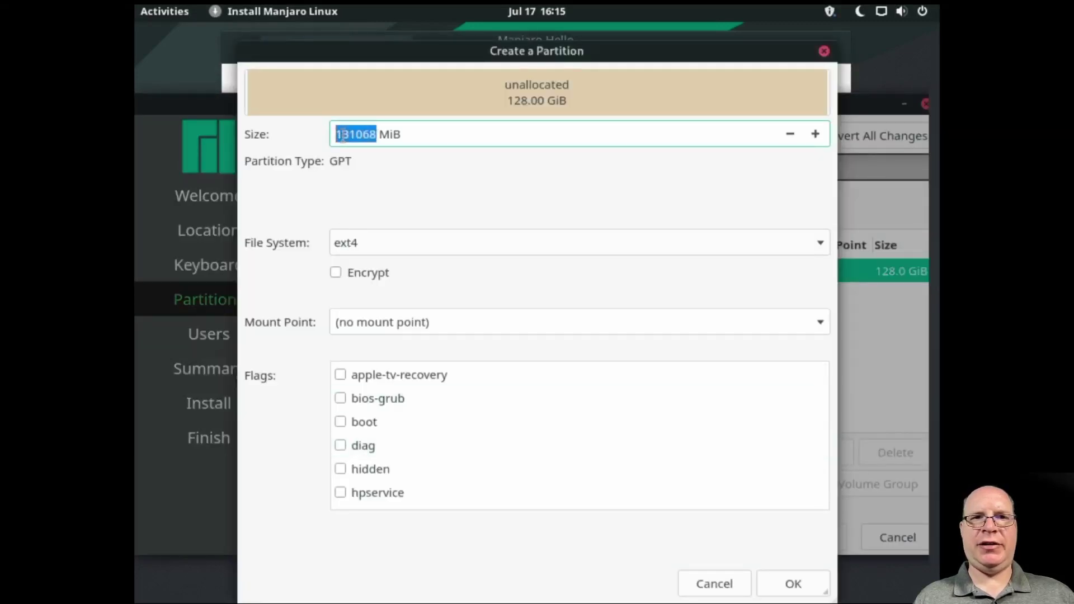
type("500")
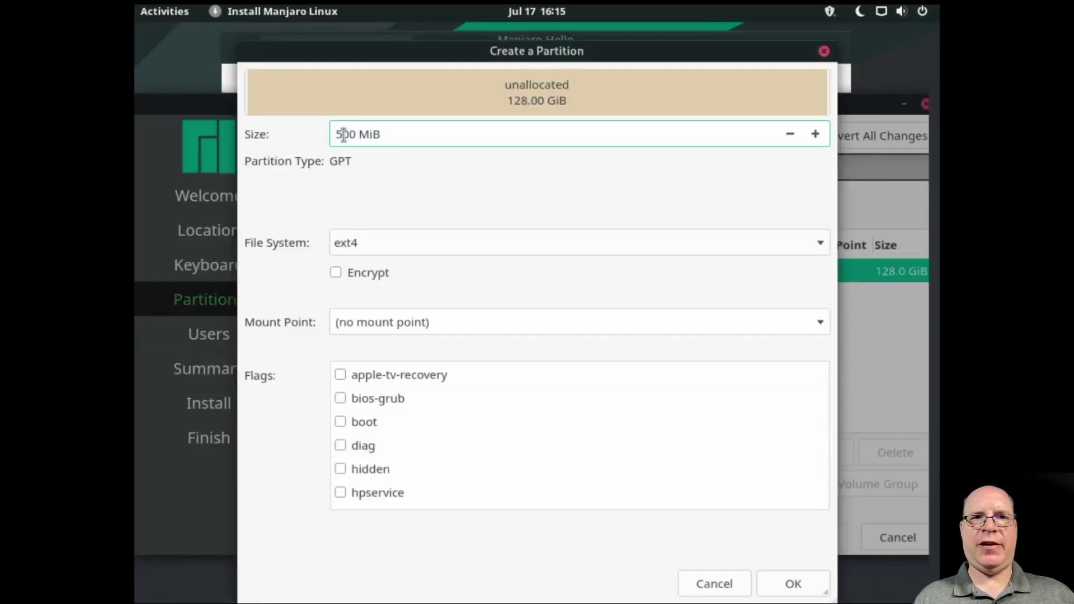
left_click(393, 242)
left_click(391, 211)
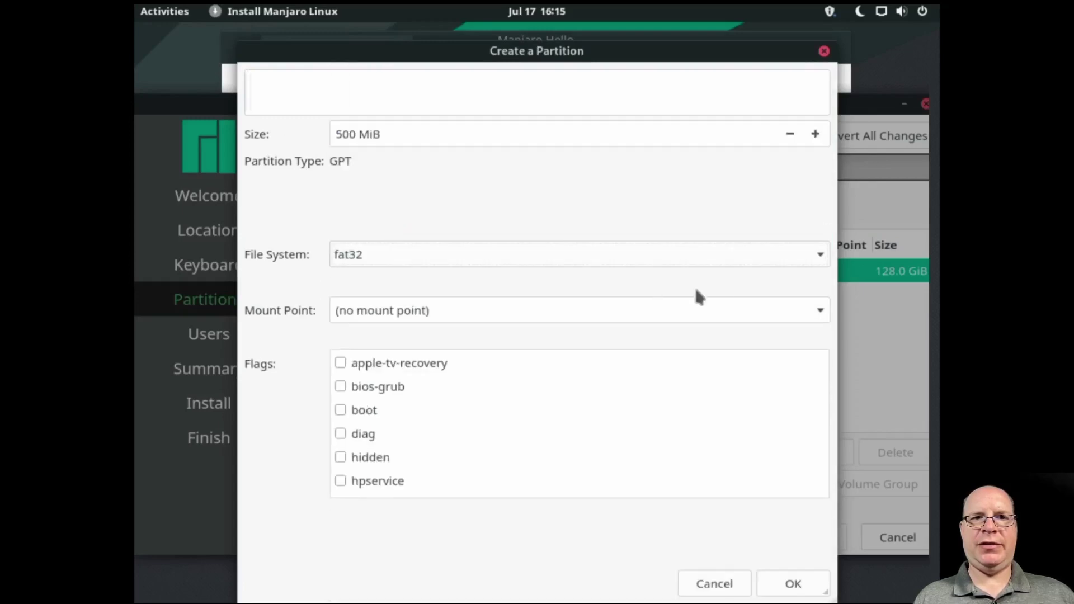
left_click(818, 311)
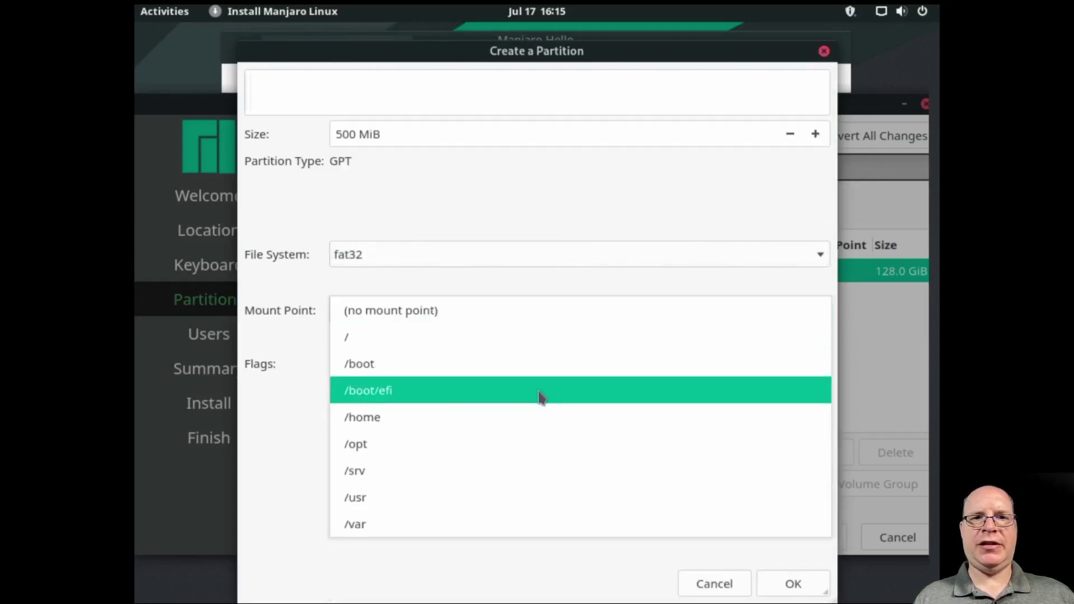
left_click(540, 396)
left_click(340, 410)
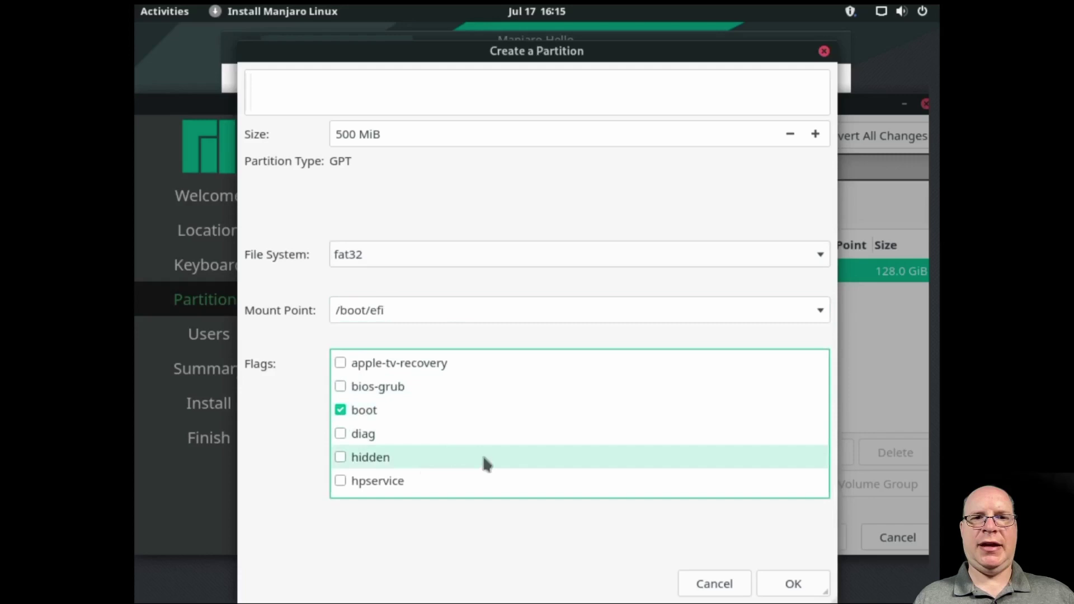
left_click(793, 584)
Create an 8000 MiB linuxswap partition with the swap flag in the free space.
left_click(374, 302)
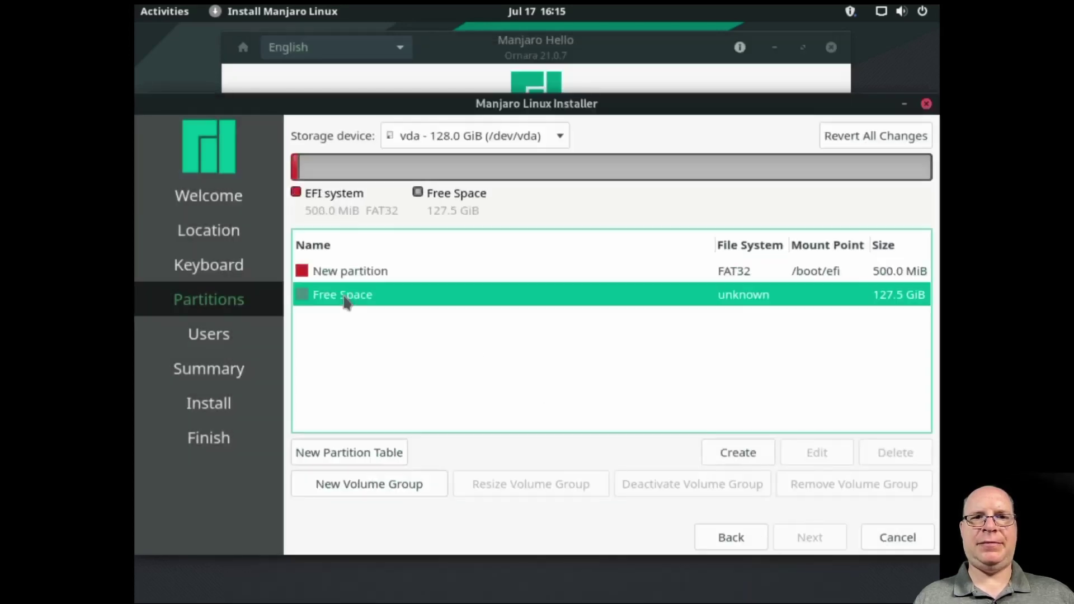
left_click(736, 455)
left_click_drag(377, 134, 335, 135)
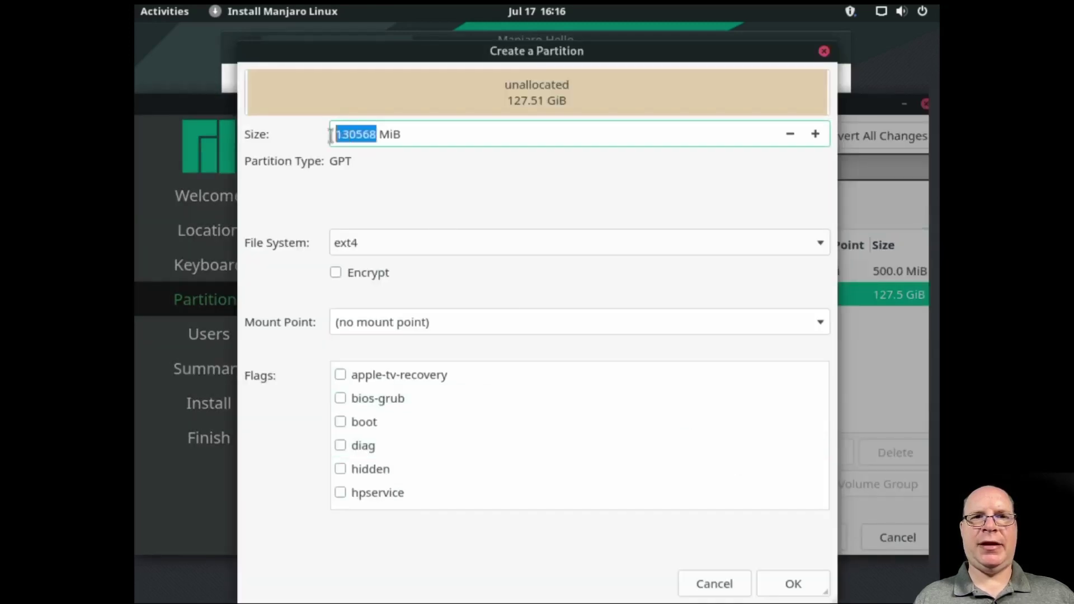
type("8000")
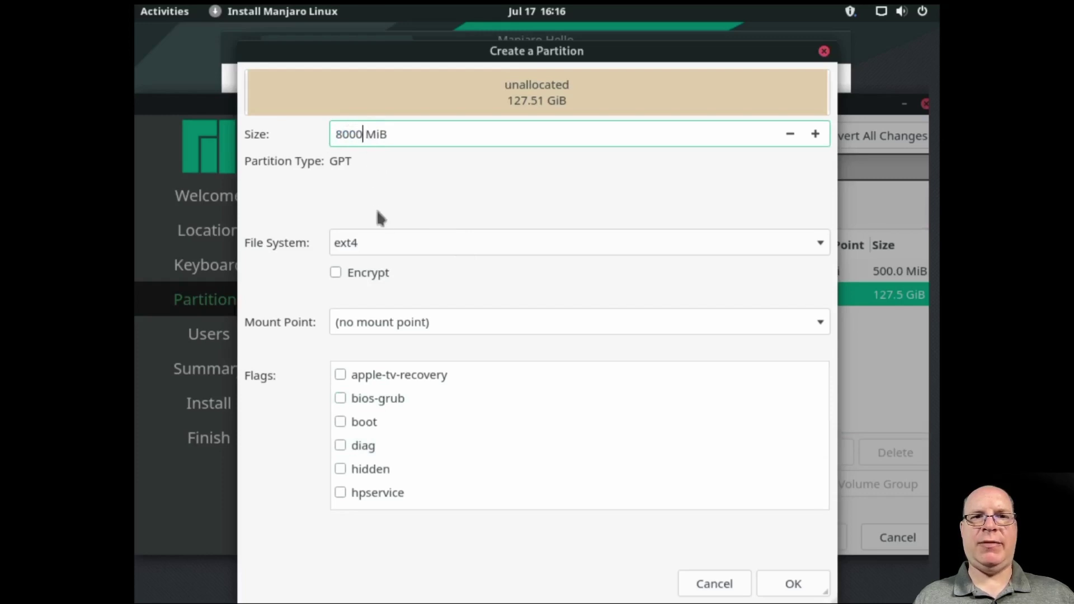
left_click(542, 244)
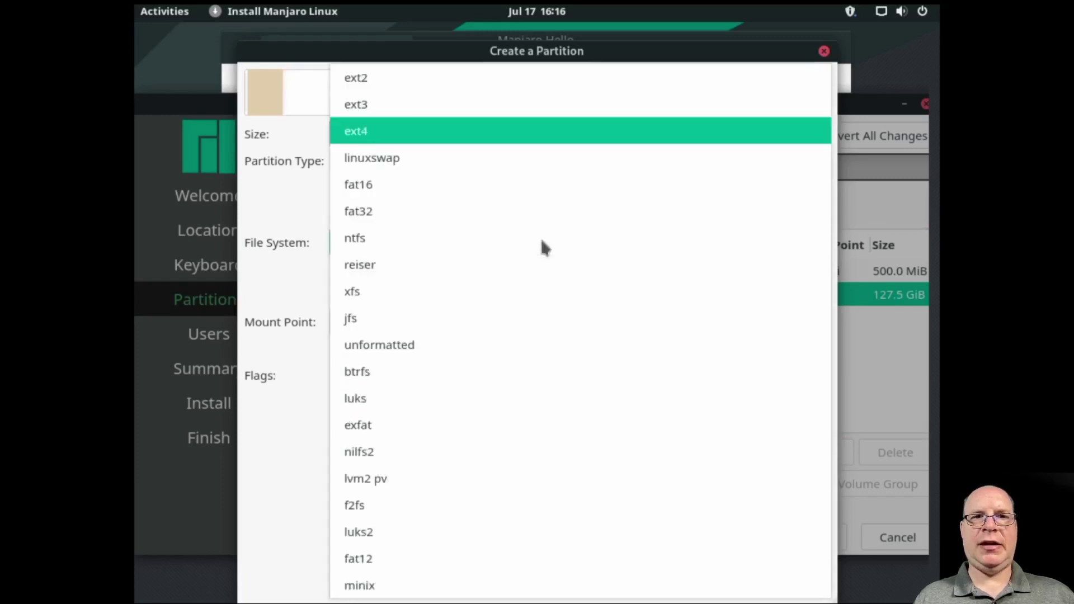
left_click(446, 157)
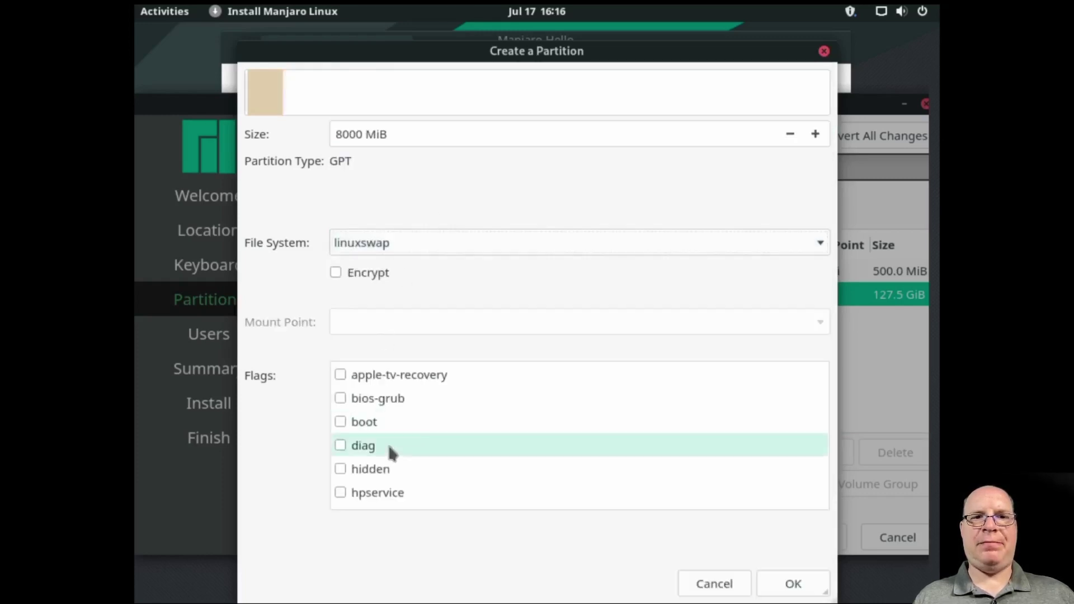
scroll(390, 448, "down", 4)
left_click(340, 493)
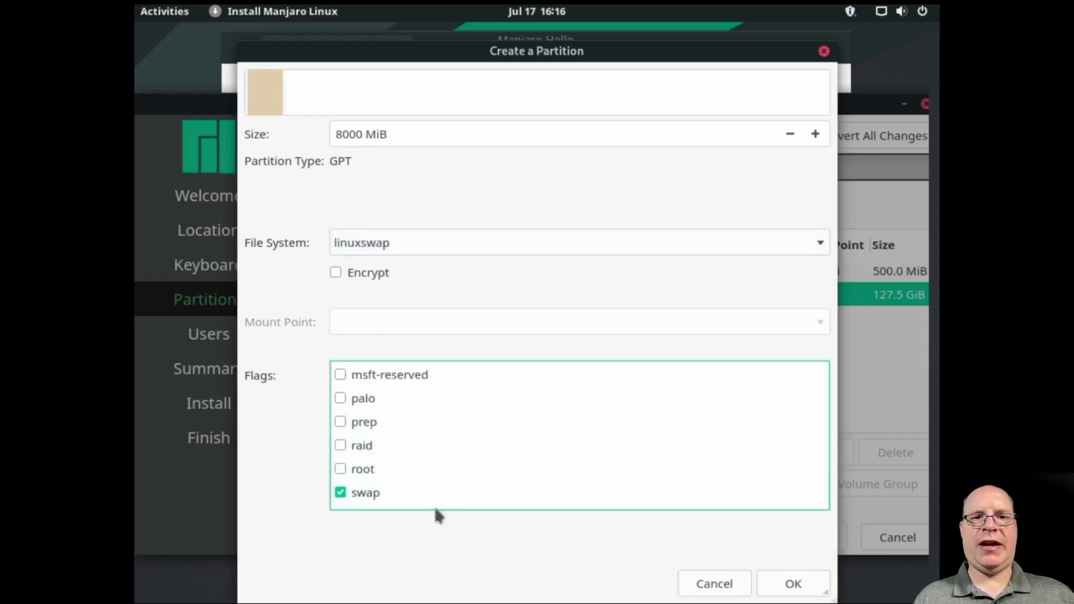
left_click(789, 585)
Create a Btrfs partition mounted at / with the root flag in the remaining 119.7 GiB.
left_click(359, 324)
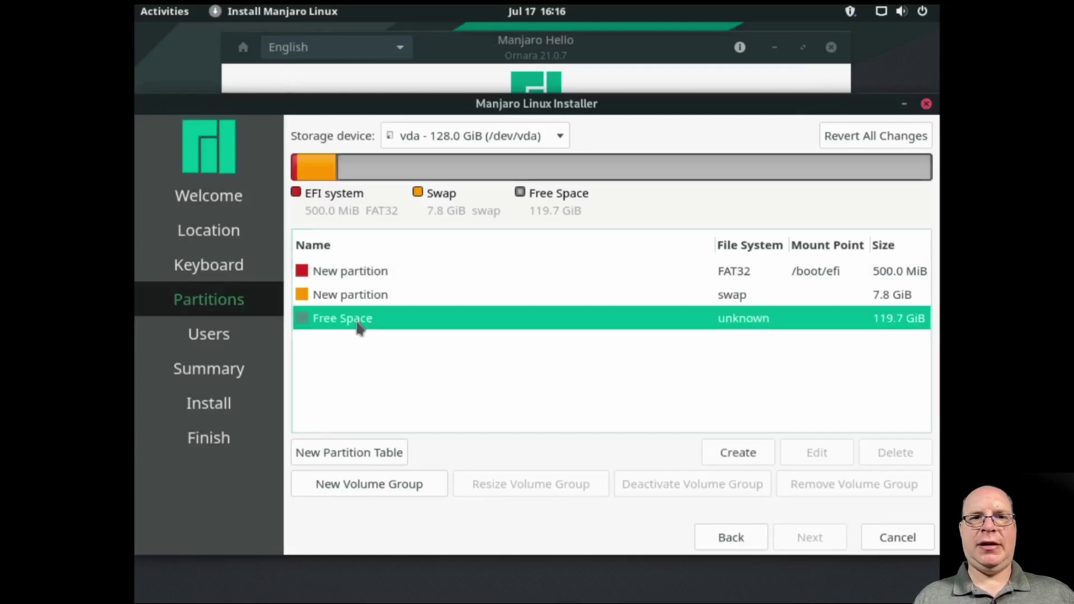
left_click(727, 453)
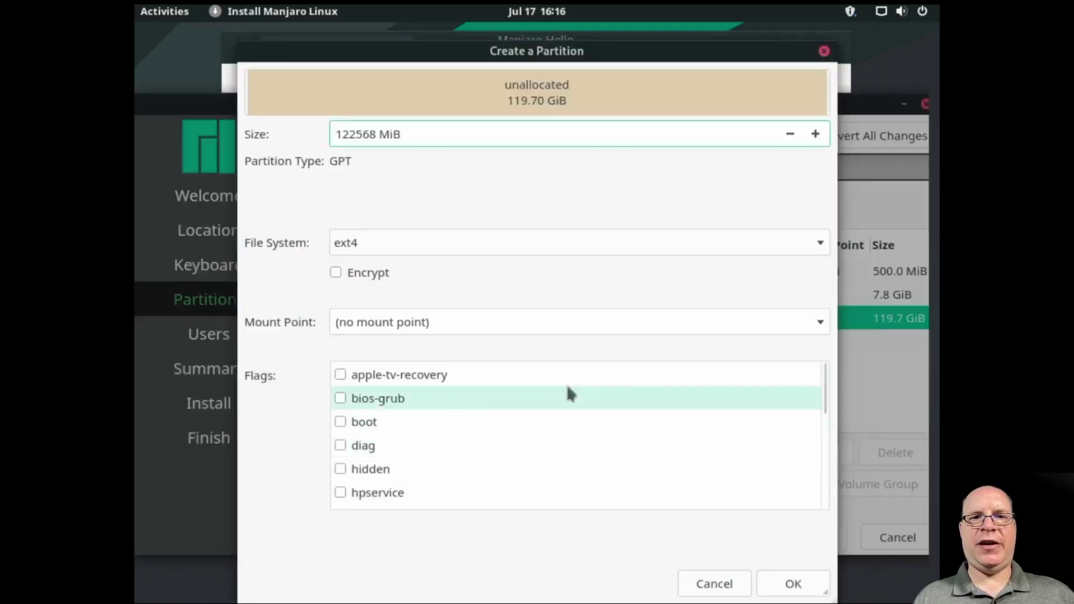
left_click(462, 243)
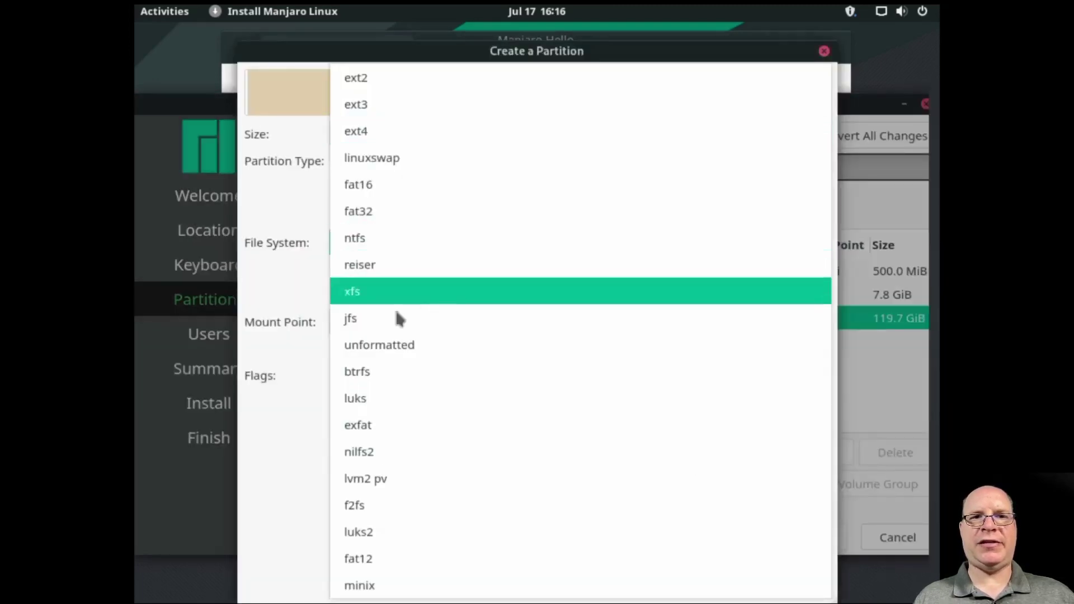
left_click(376, 371)
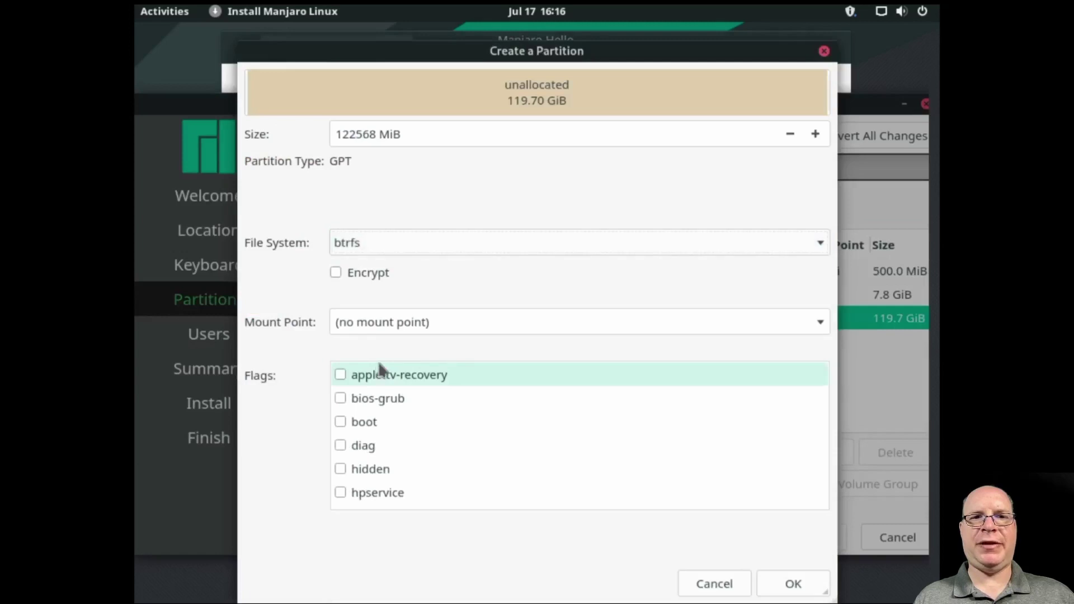
left_click(818, 323)
left_click(595, 350)
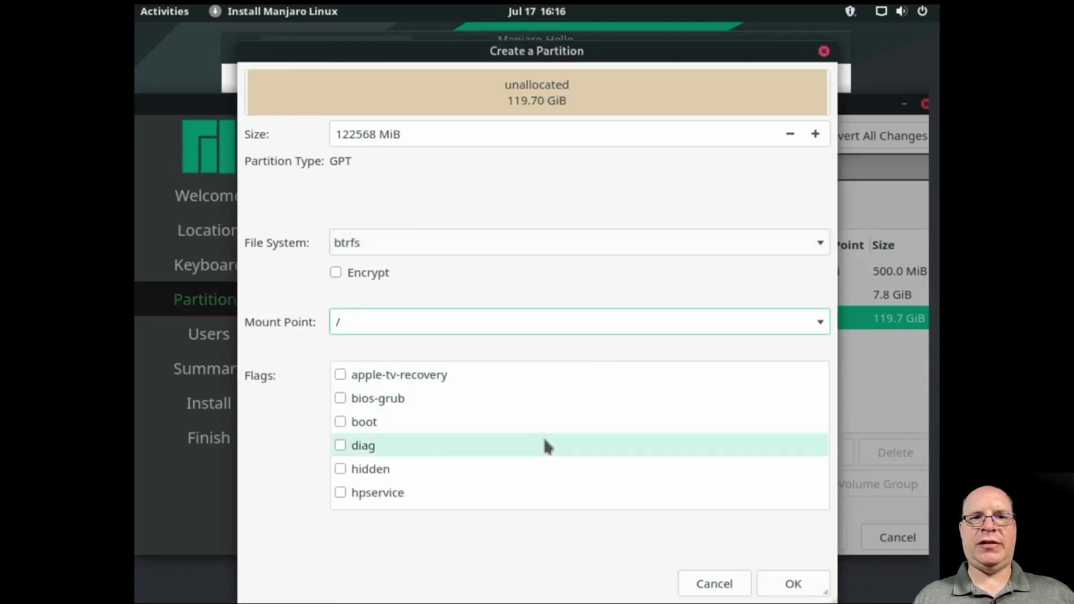
scroll(546, 447, "down", 5)
left_click(341, 469)
left_click(791, 584)
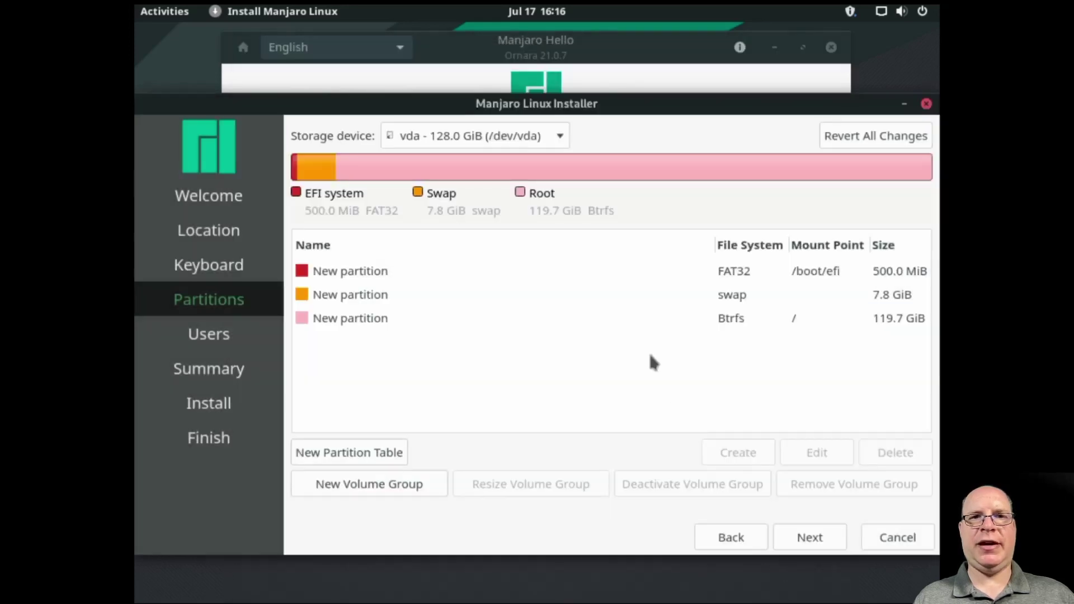
On the Users page, enter the user's name and set the computer name to pahvo.
left_click(810, 538)
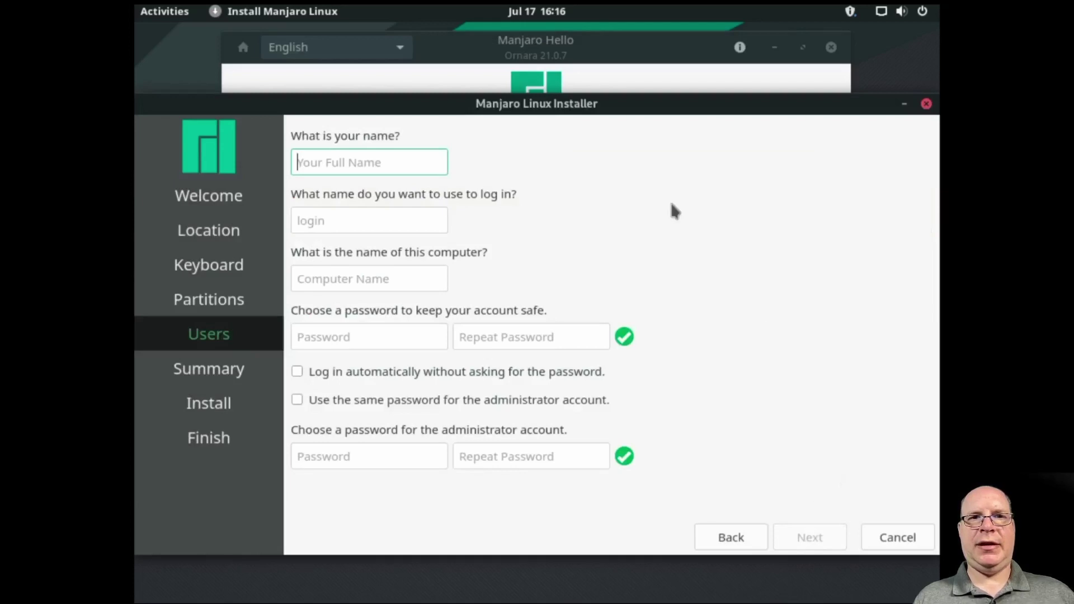
type("stephen")
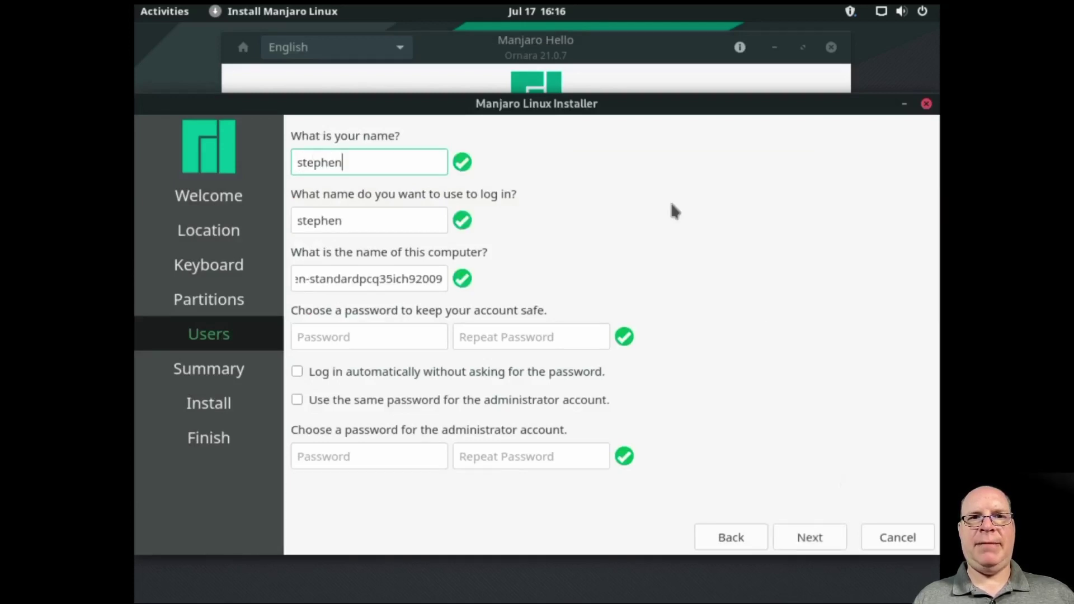
triple_click(380, 278)
key("BackSpace")
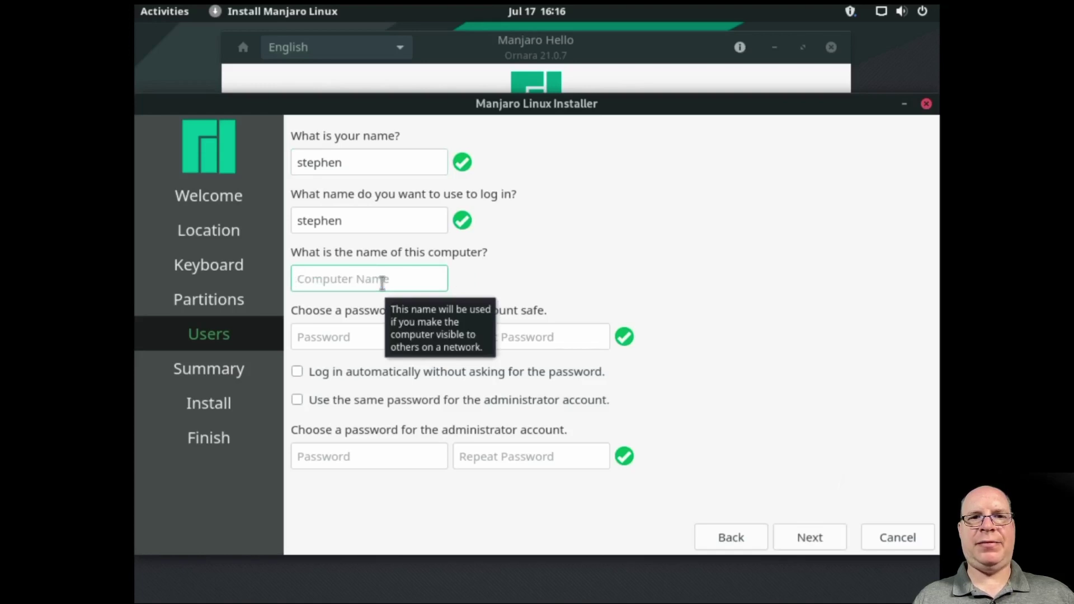
type("pahvo")
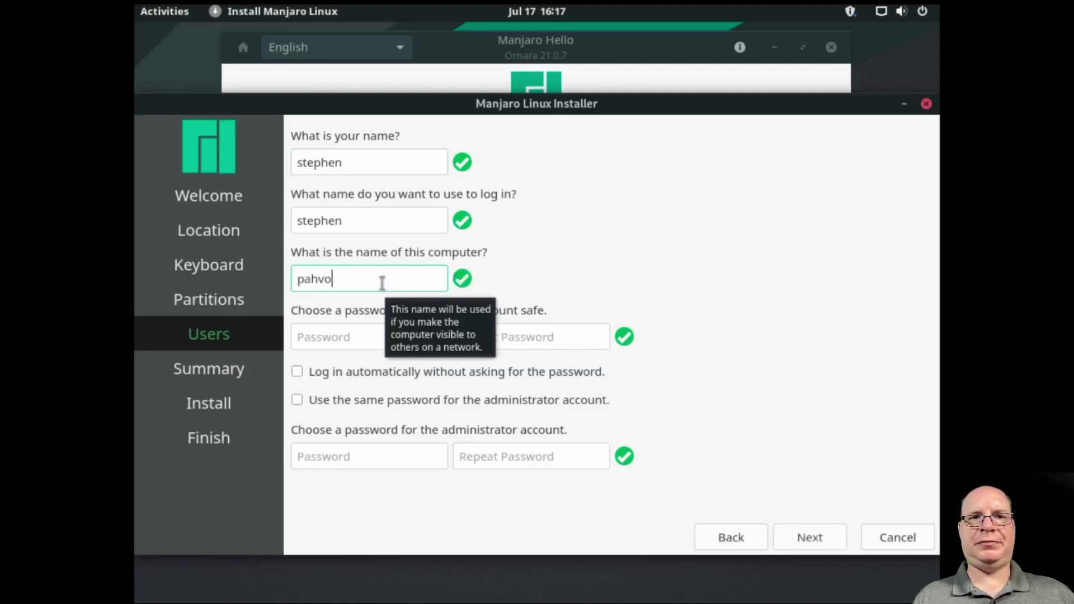
Enter and repeat the account password, and reuse it for the administrator account.
left_click(350, 336)
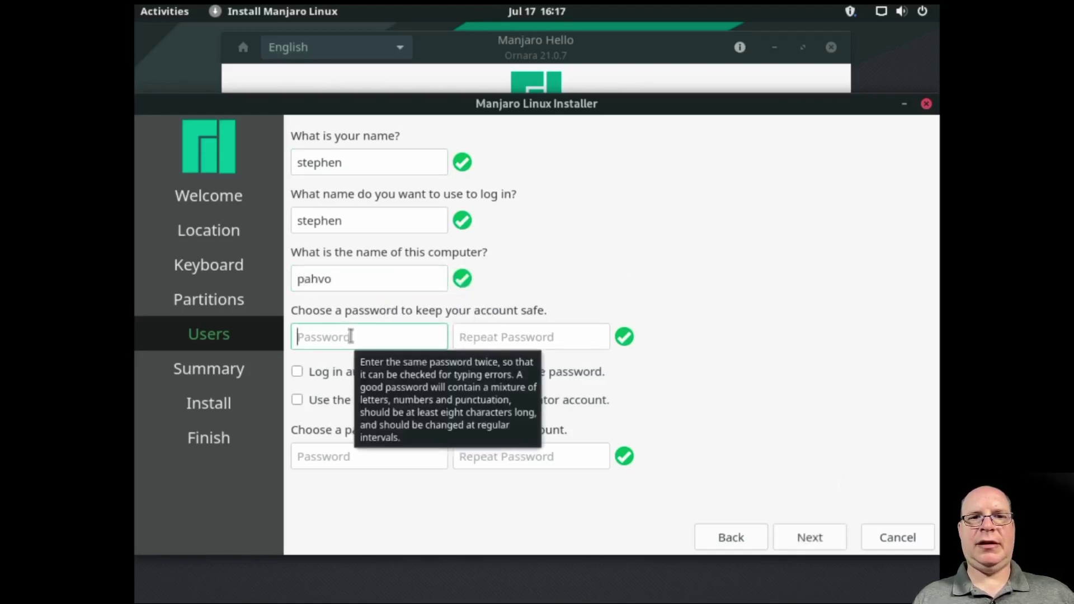
type("********")
key("Tab")
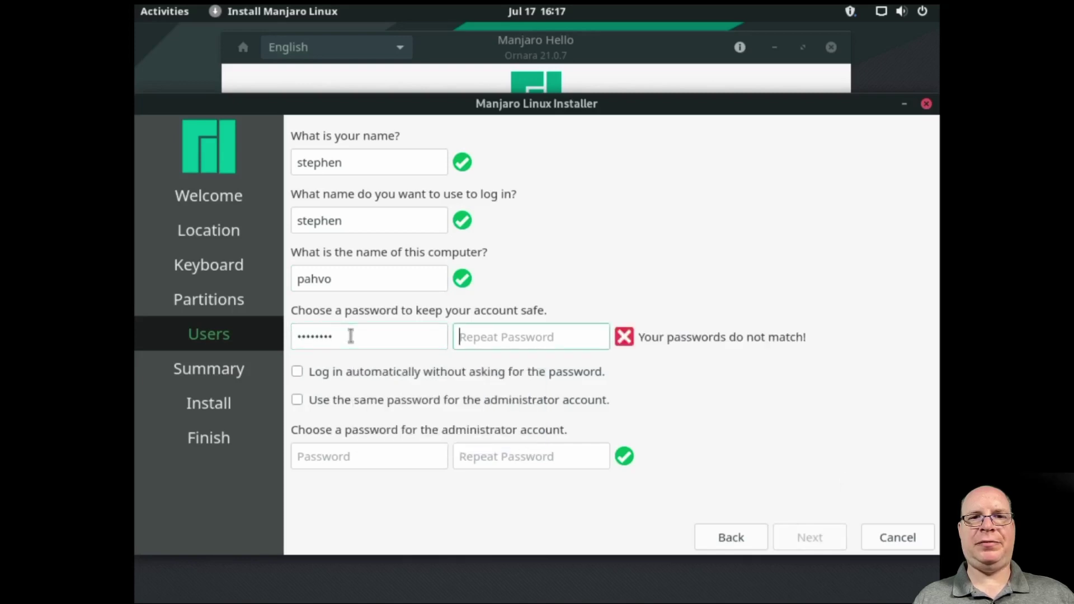
type("********")
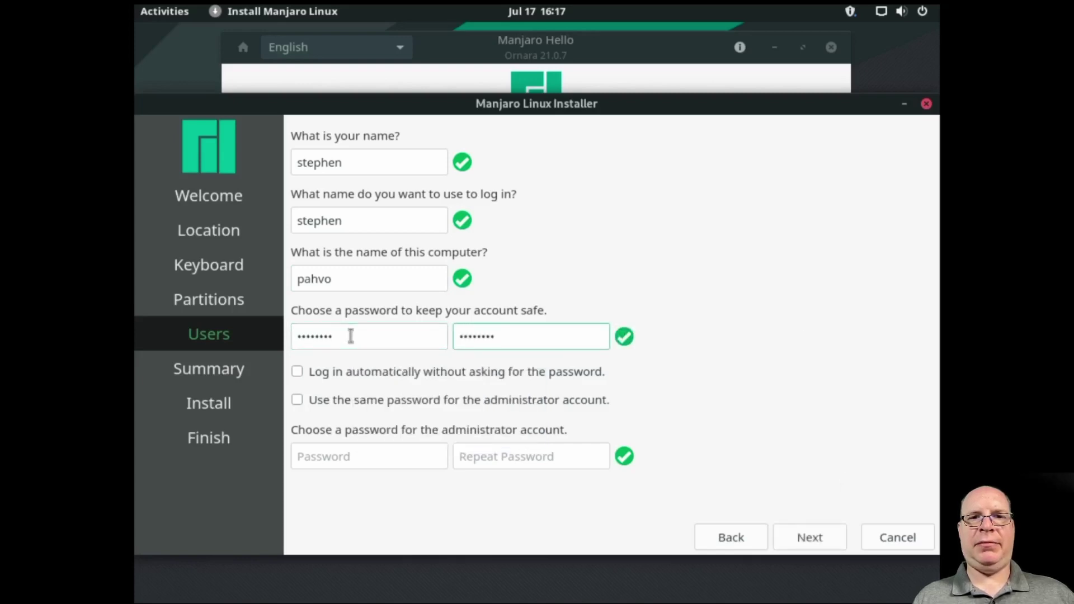
left_click(297, 400)
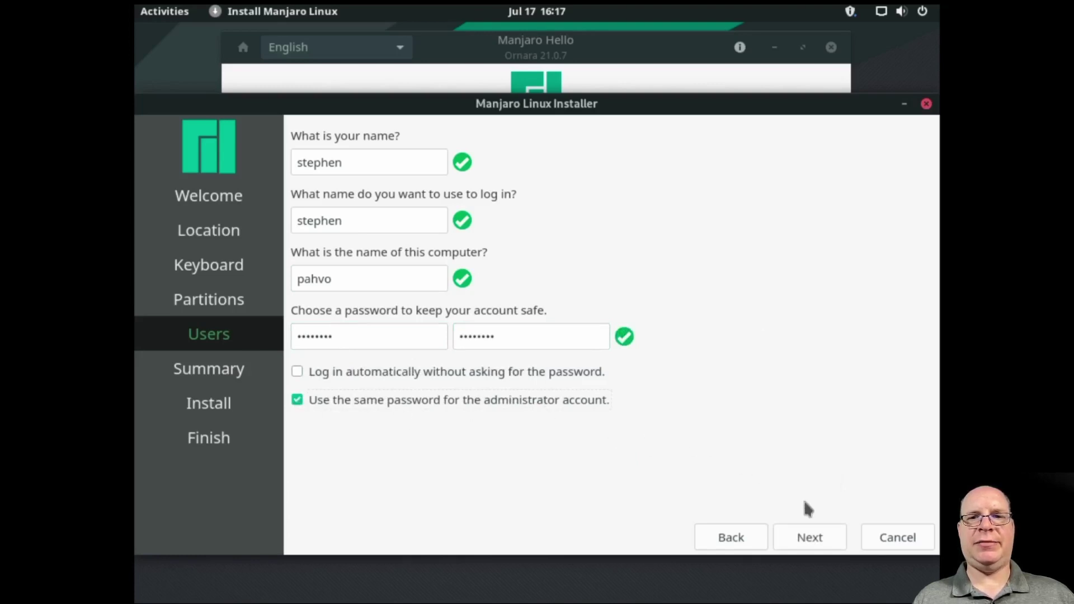
Review the partition plan on the Summary page and confirm installing Manjaro 21.0.7 to disk.
left_click(811, 538)
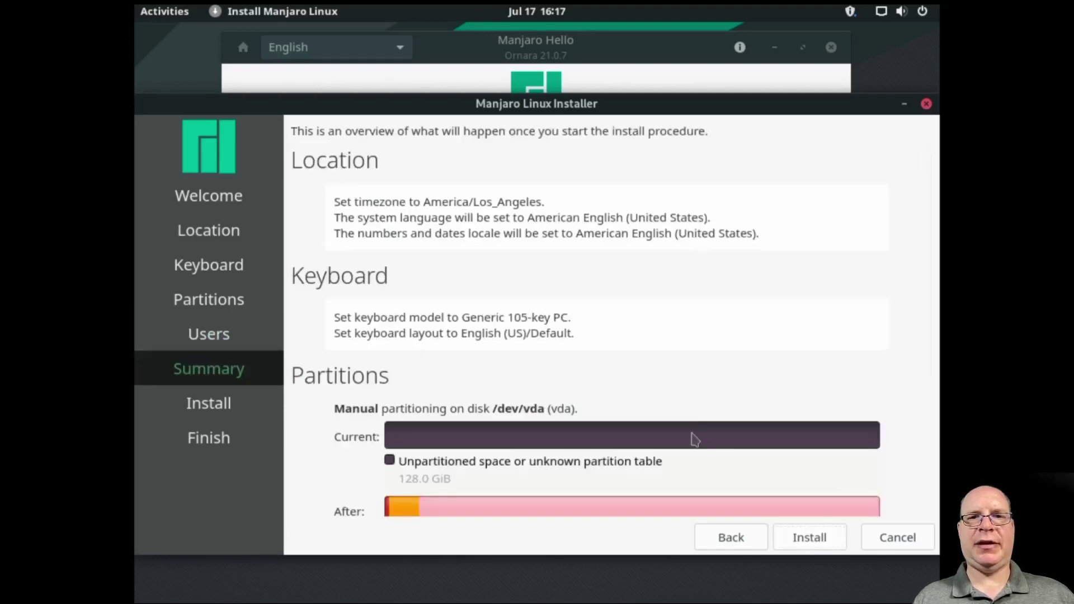
scroll(690, 434, "down", 5)
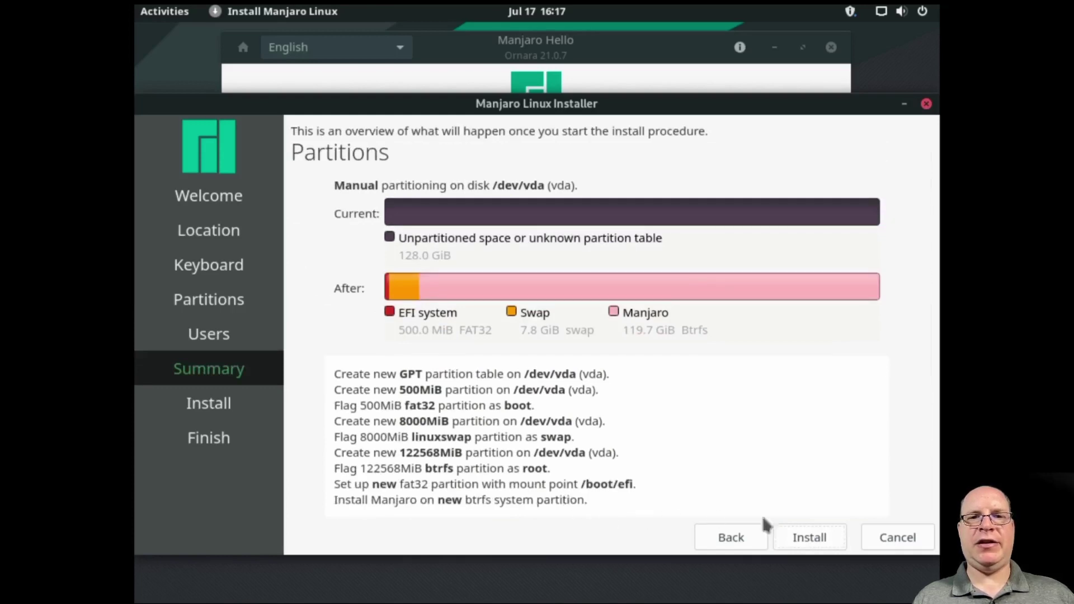
left_click(808, 540)
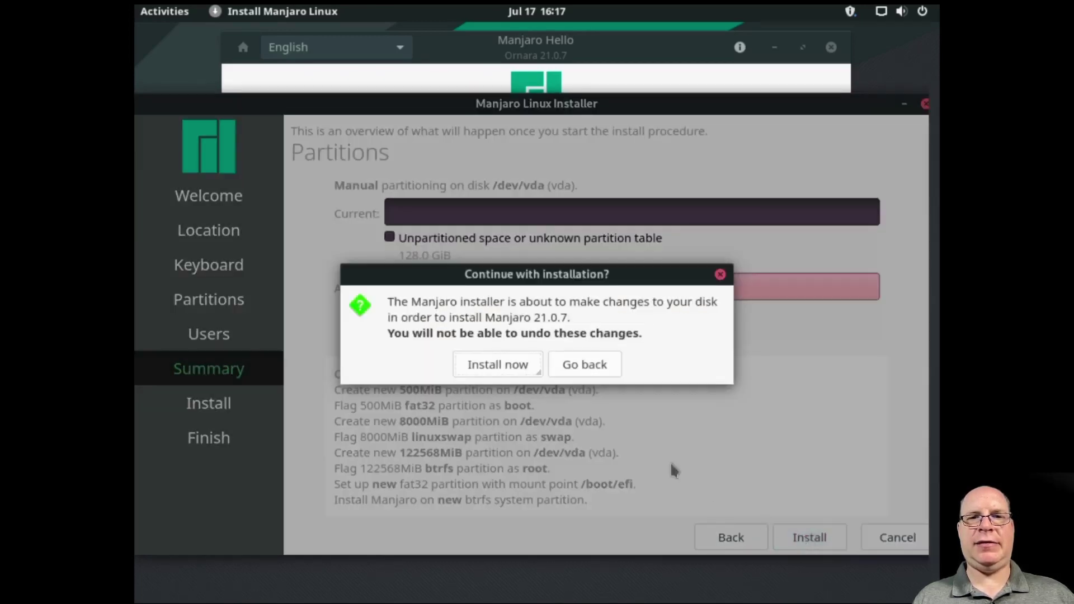
left_click(497, 364)
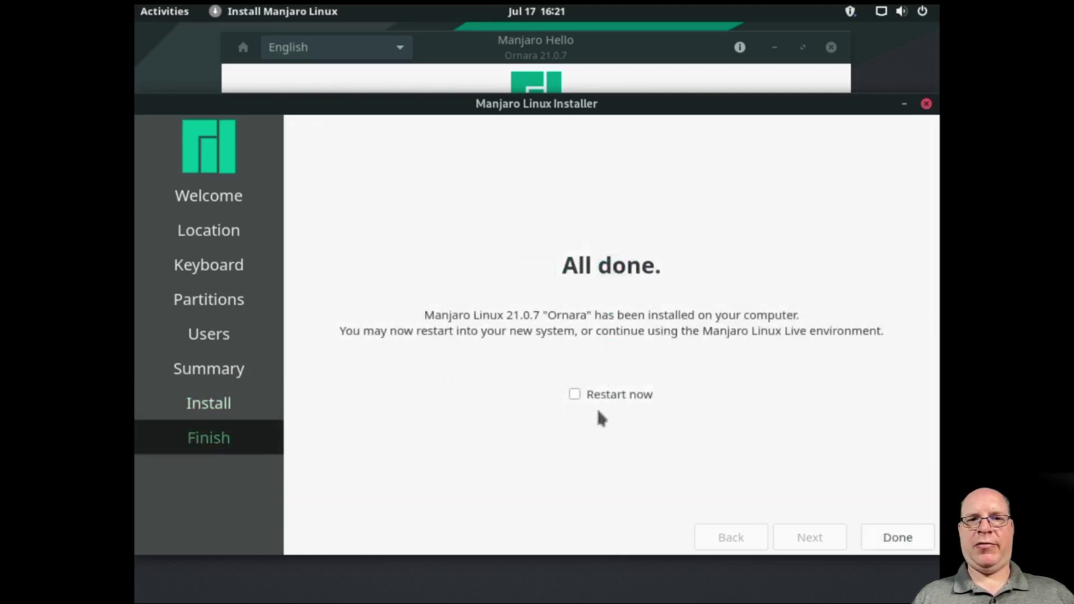
Tick Restart now on the Finish page and finish the installer to reboot.
left_click(575, 395)
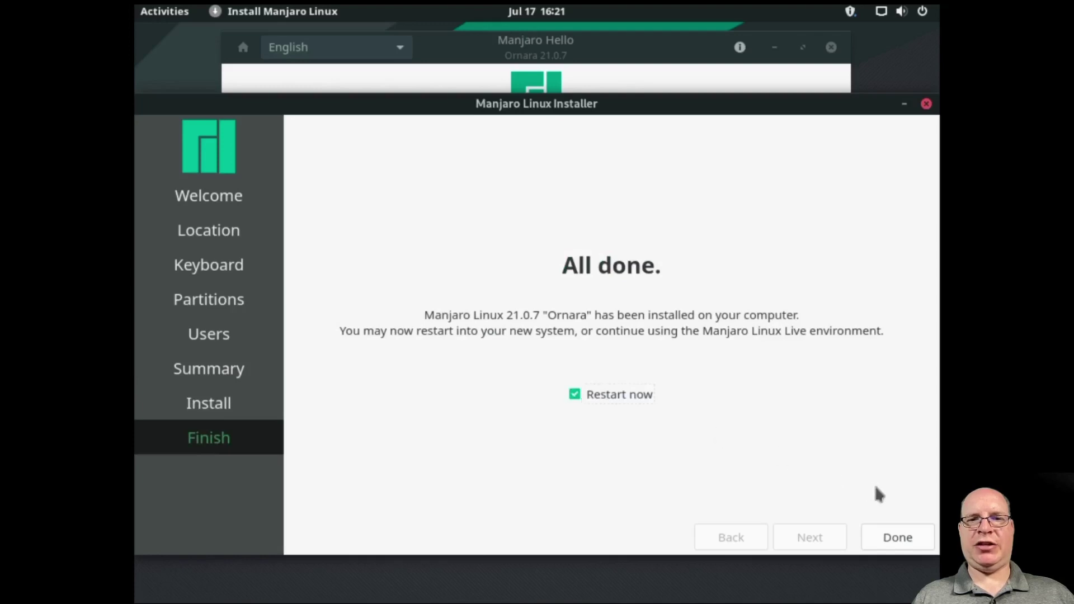
left_click(900, 537)
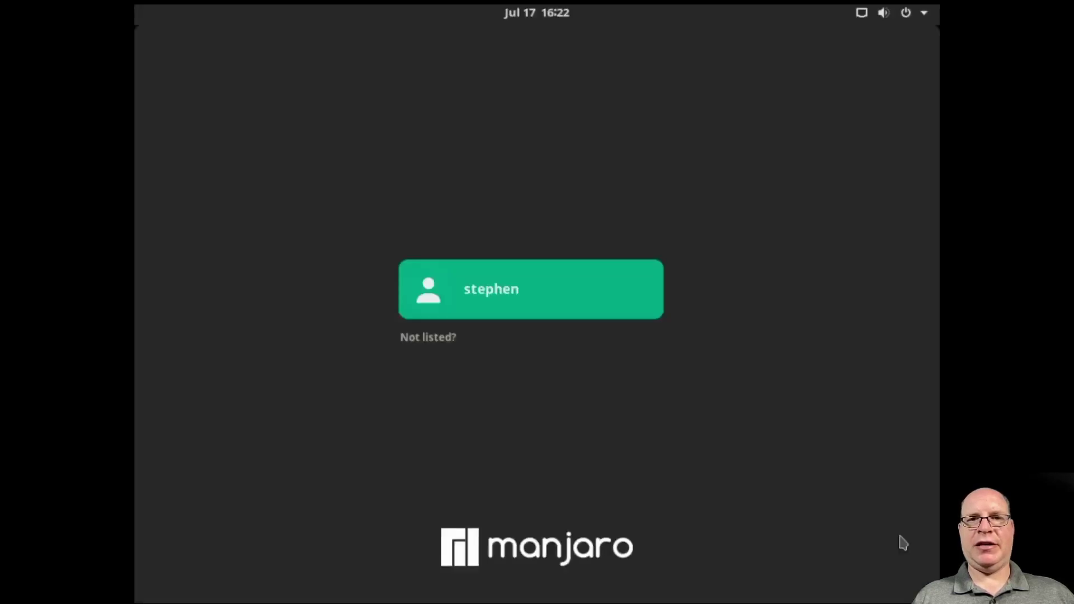
Reveal the GDM password prompt and keep the standard GNOME session selected.
key("Return")
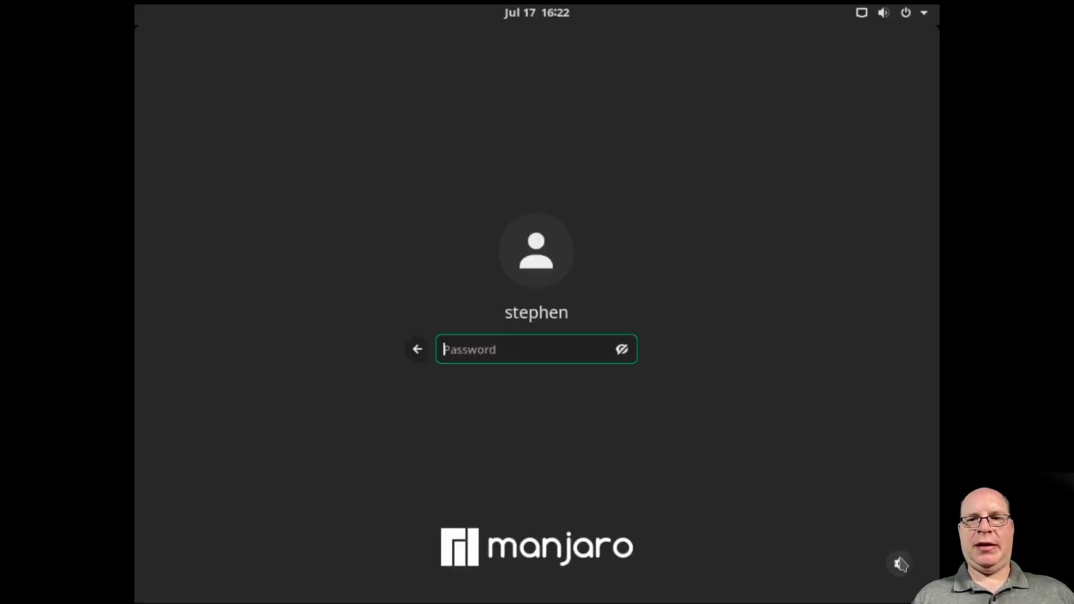
left_click(899, 564)
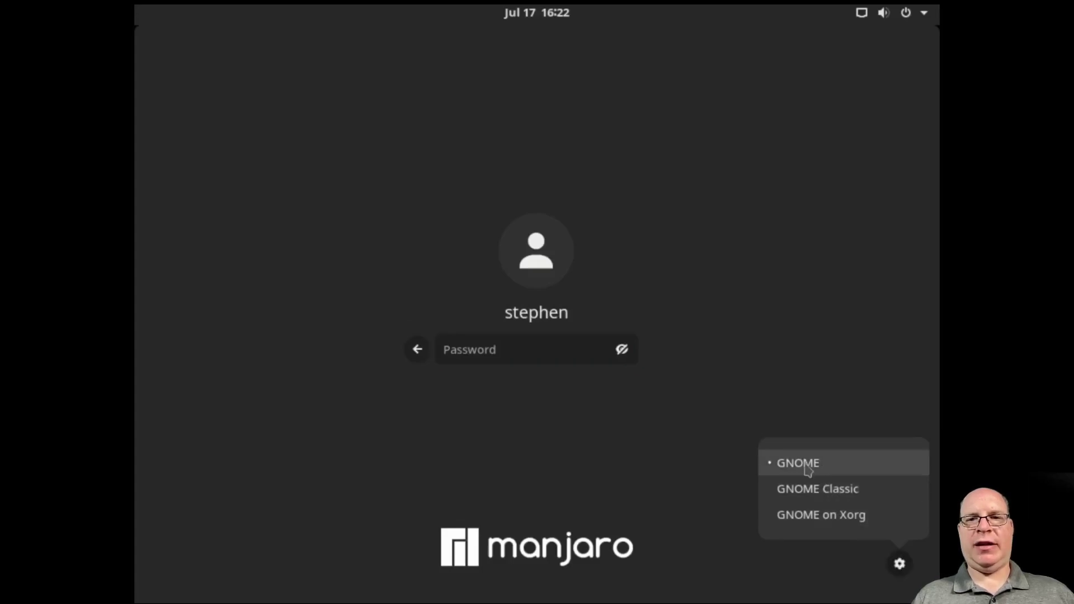
left_click(901, 567)
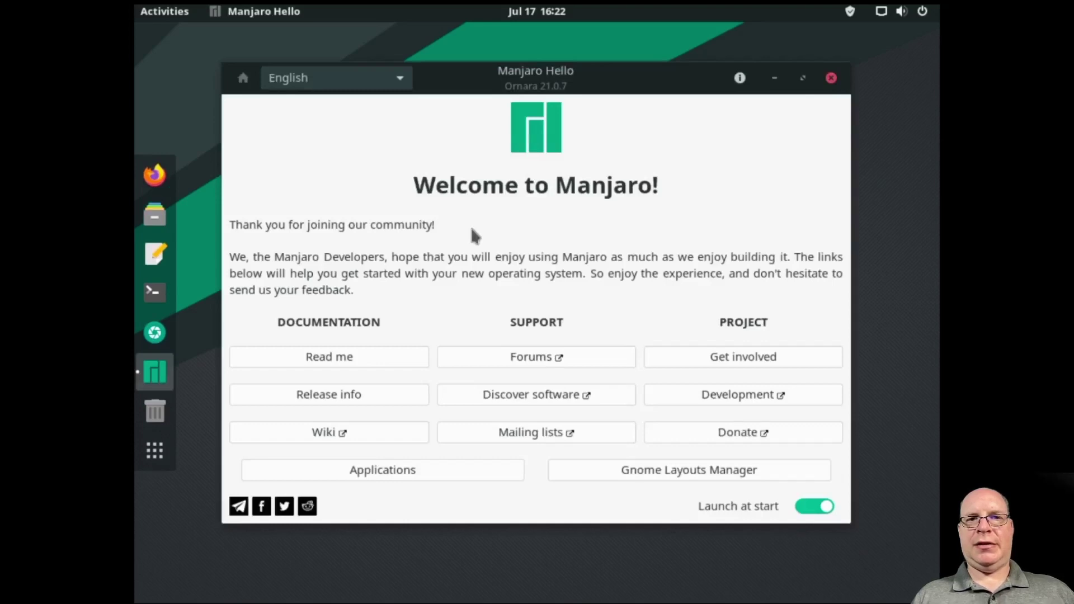
Open the Activities overview to search for the Settings app.
key("super")
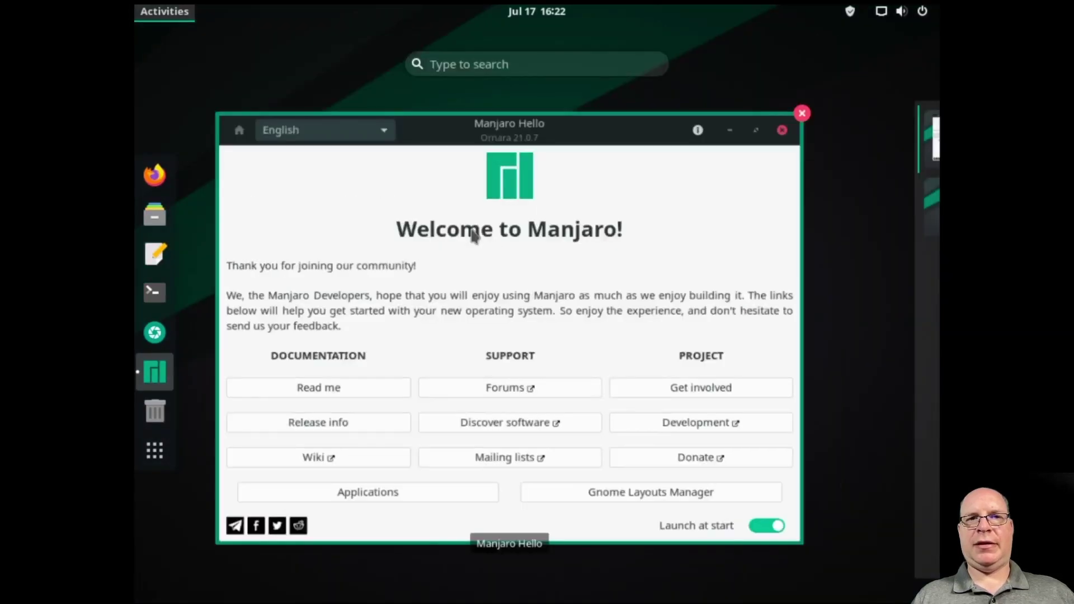
Open Settings and, under Power, set Blank Screen to Never and turn off Automatic Suspend.
type("settings")
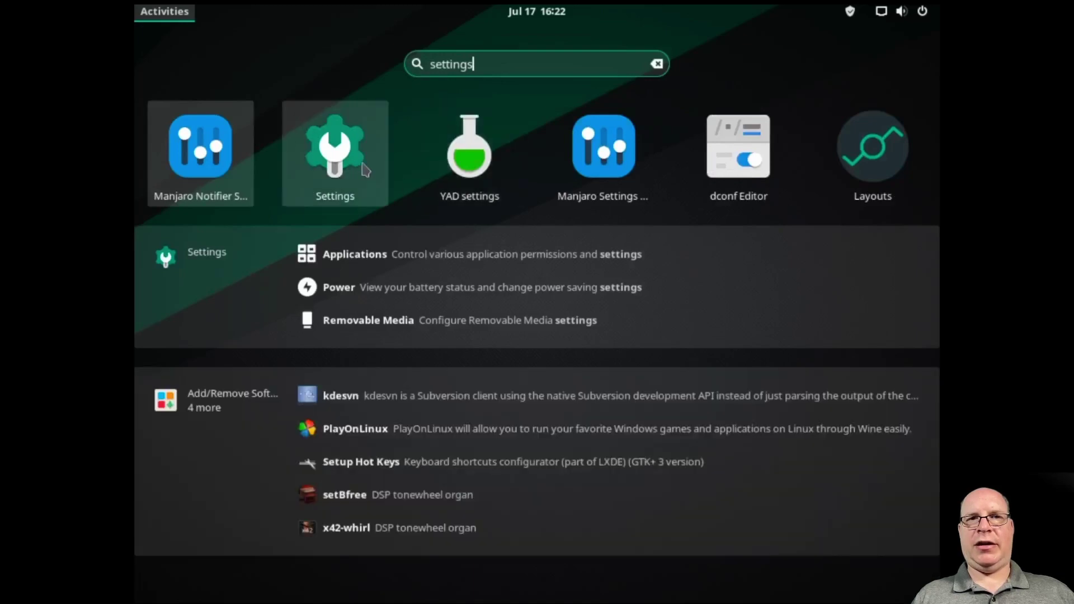
left_click(356, 162)
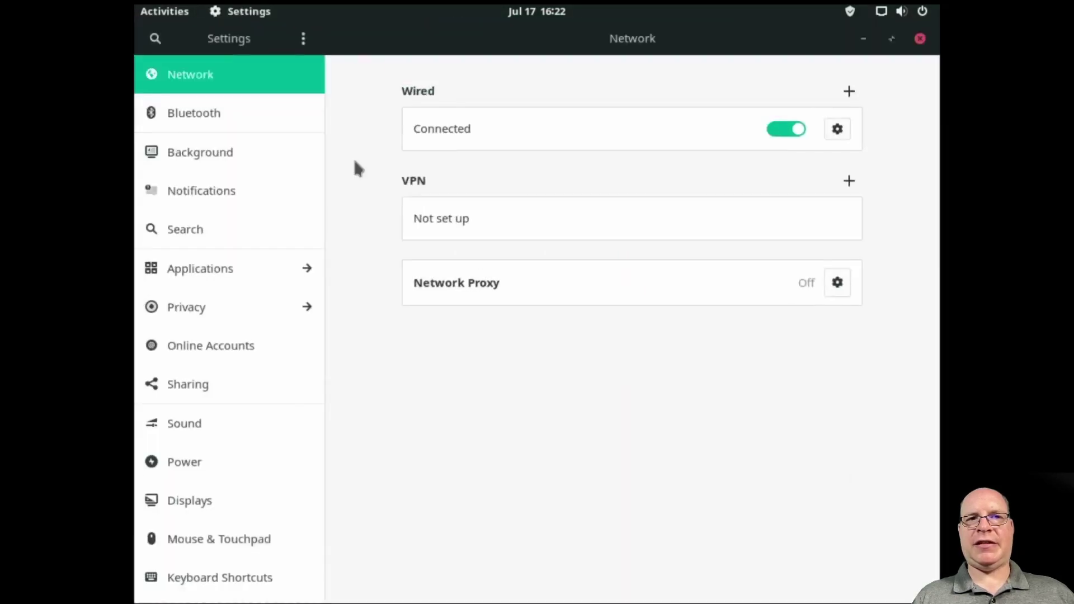
left_click(181, 467)
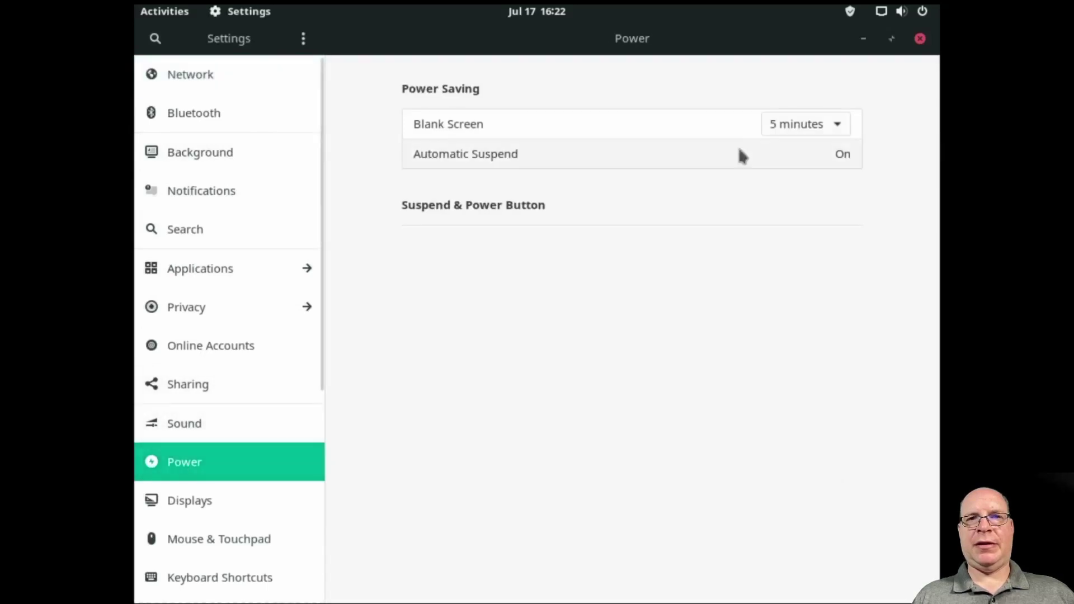
left_click(782, 127)
left_click(779, 259)
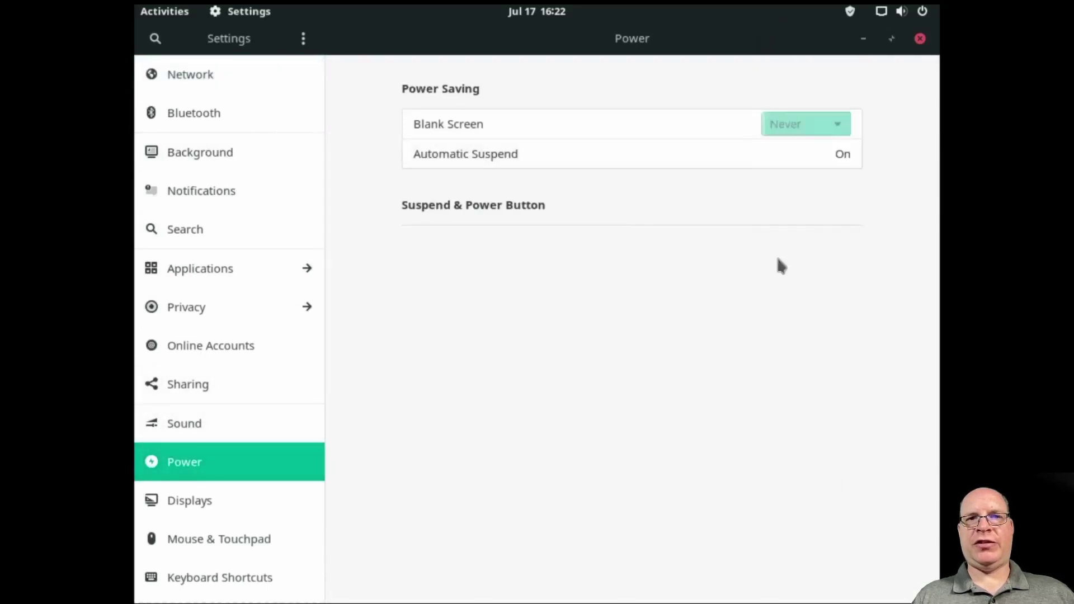
left_click(841, 156)
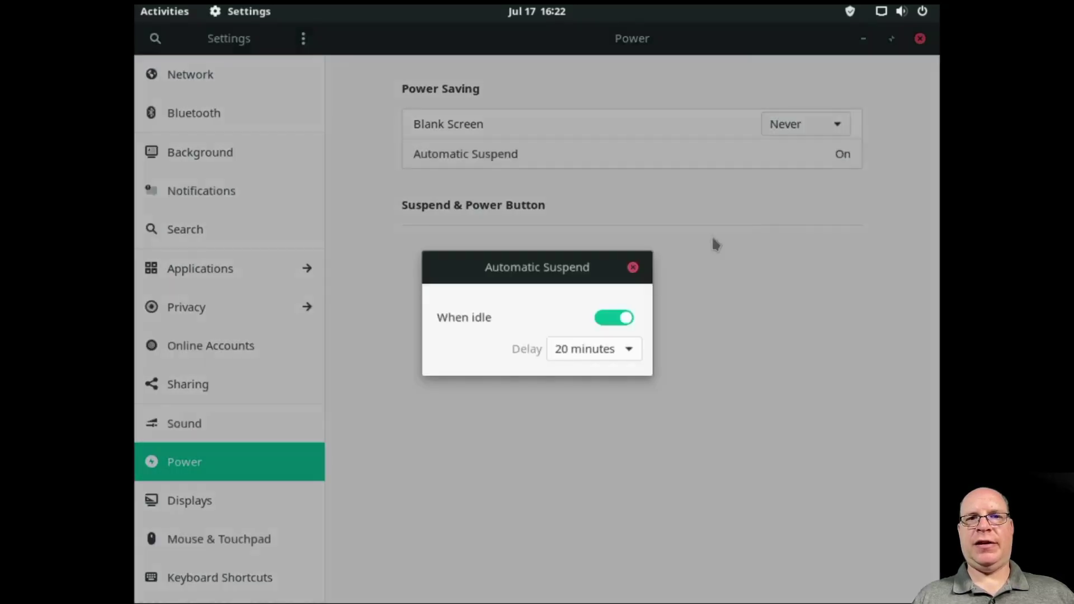
left_click(614, 315)
left_click(631, 267)
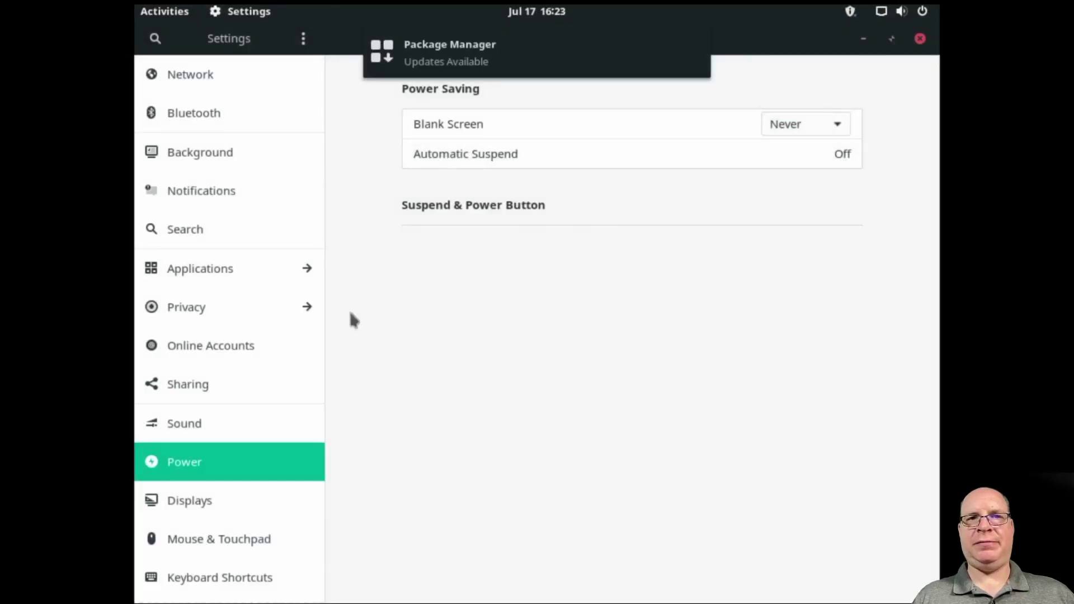
Set the display to 1920 × 1080 at 60.00 Hz, keep the changes, and close Settings.
left_click(192, 504)
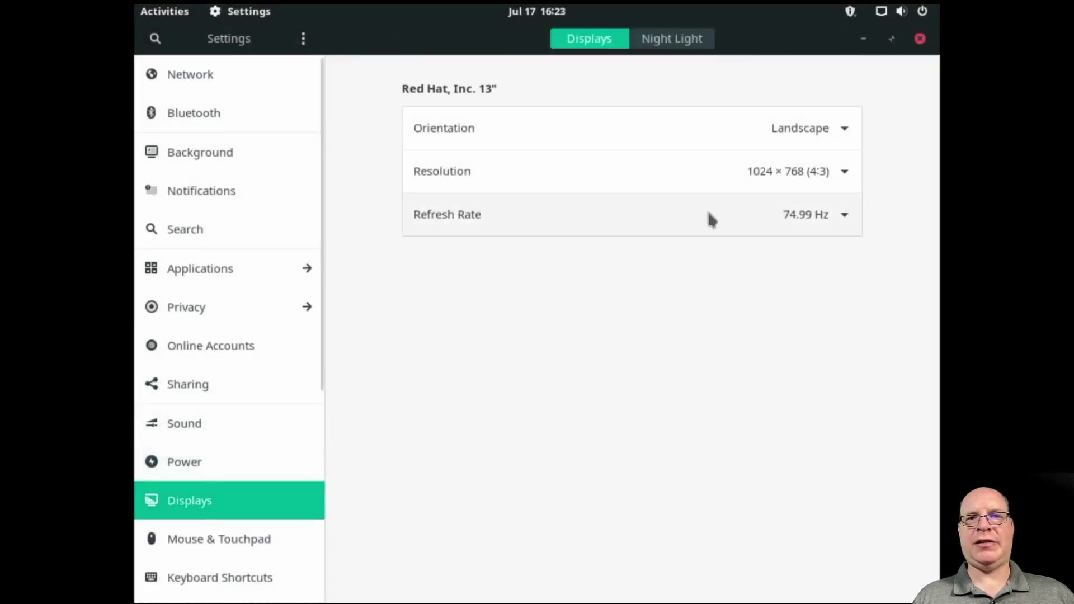
left_click(838, 171)
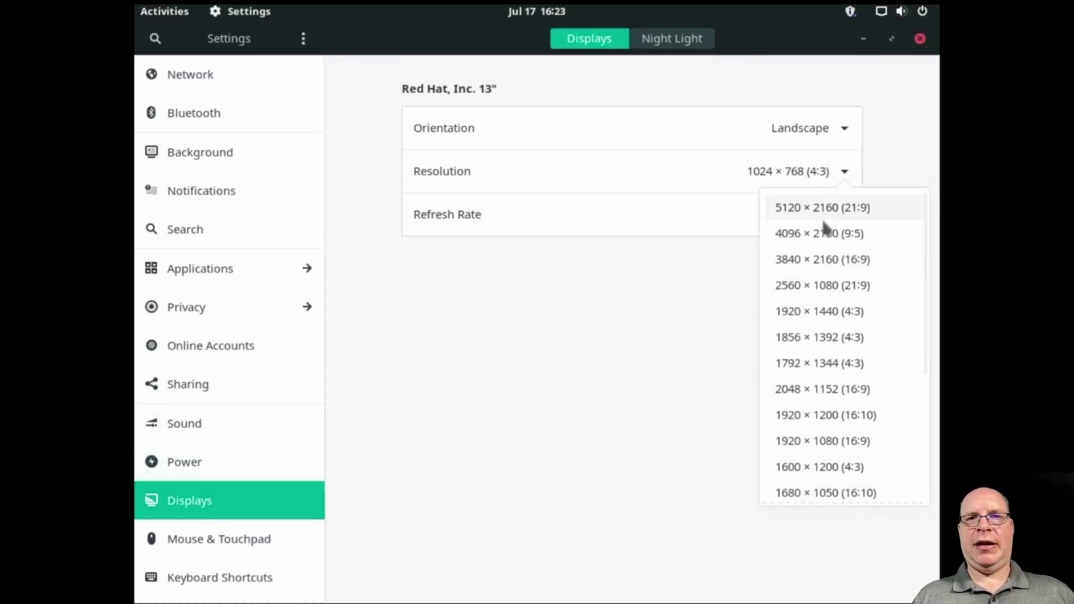
left_click(809, 442)
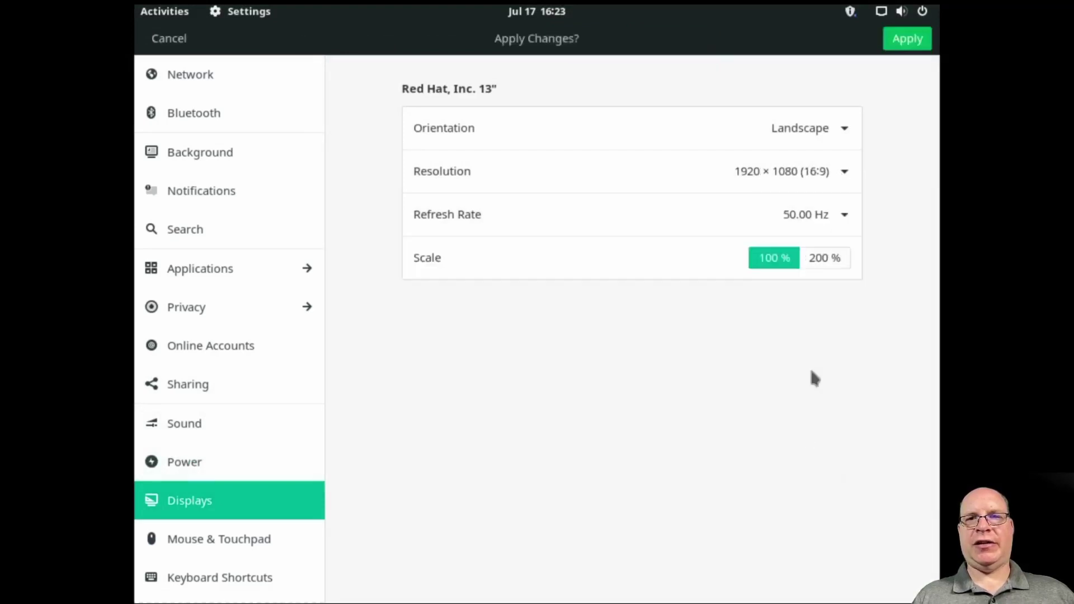
left_click(831, 217)
left_click(805, 250)
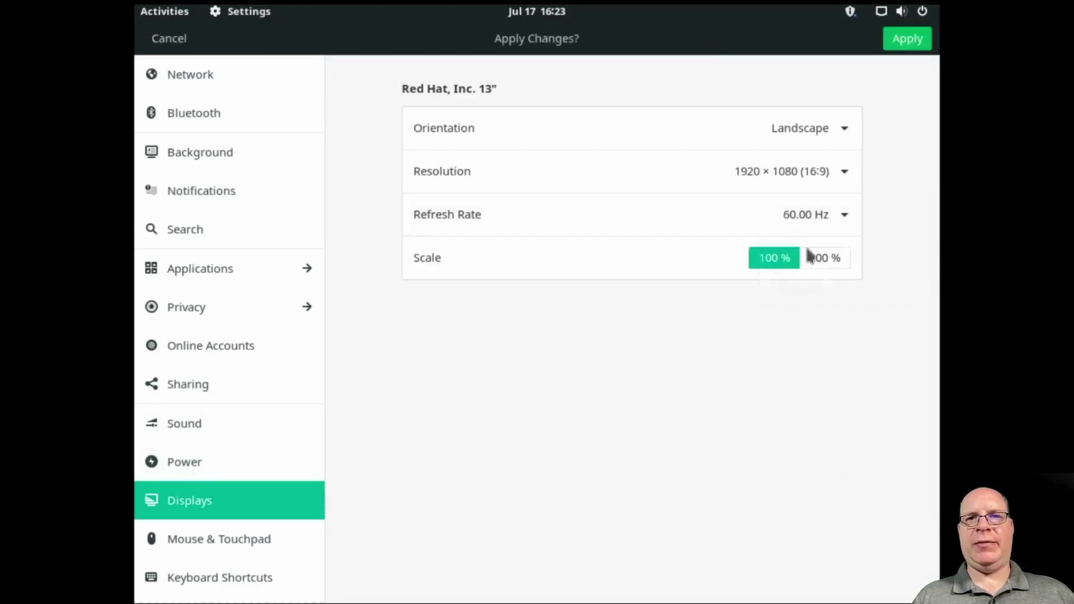
left_click(898, 43)
left_click(591, 343)
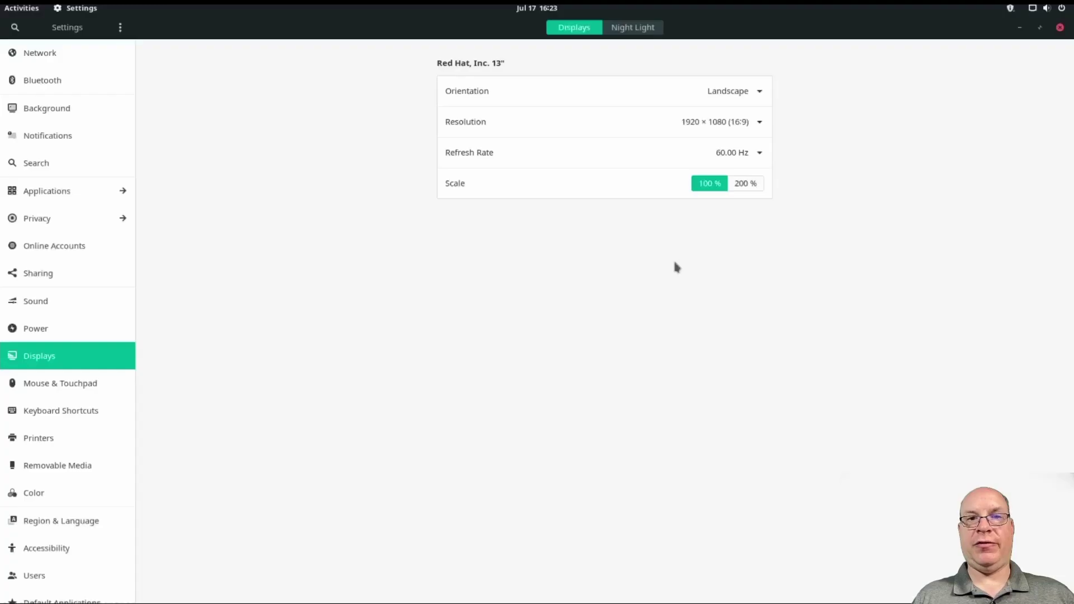
left_click(1061, 28)
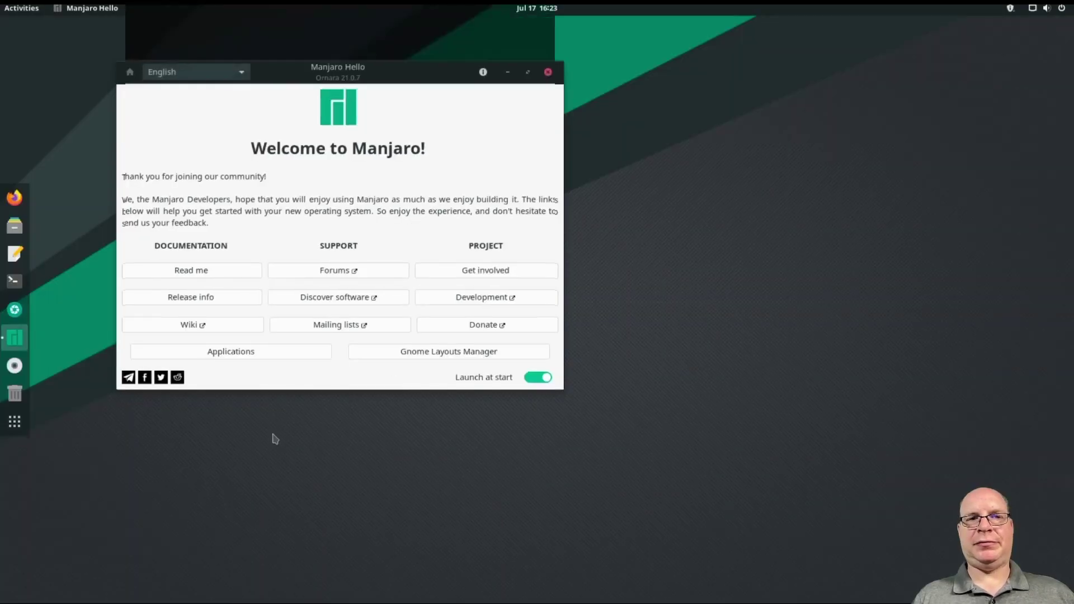
Launch Add/Remove Software by searching 'pamac' and show its Updates tab with pending upgrades.
key("super")
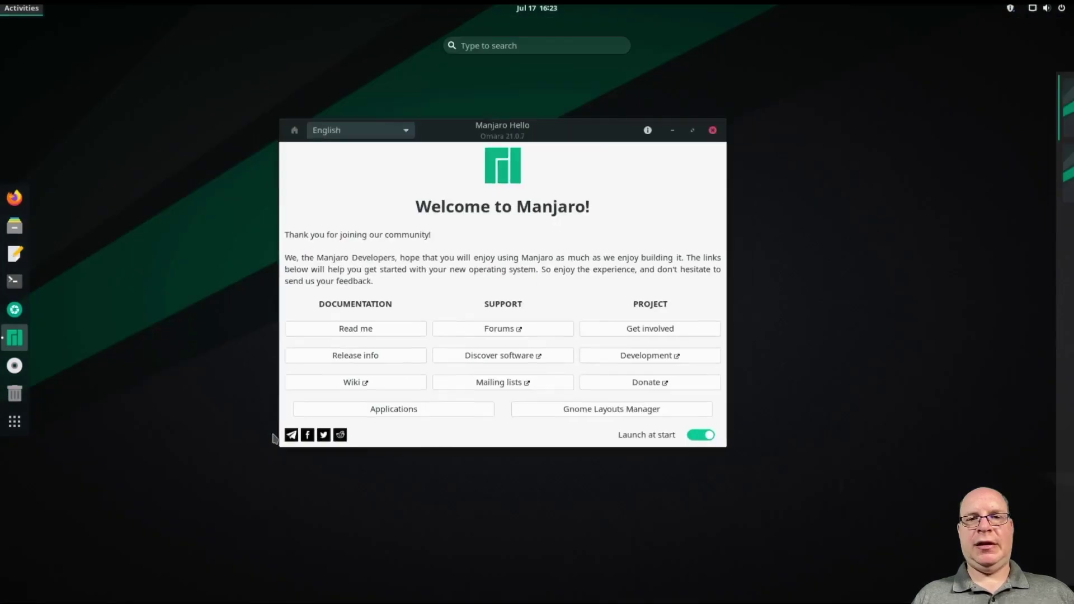
type("pamac")
key("Return")
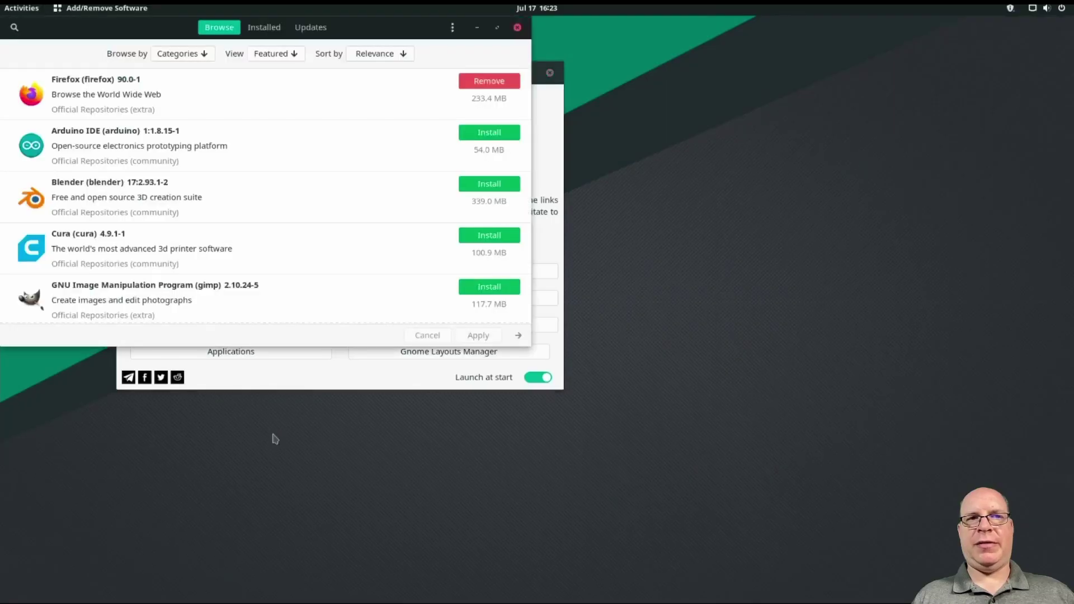
left_click(307, 30)
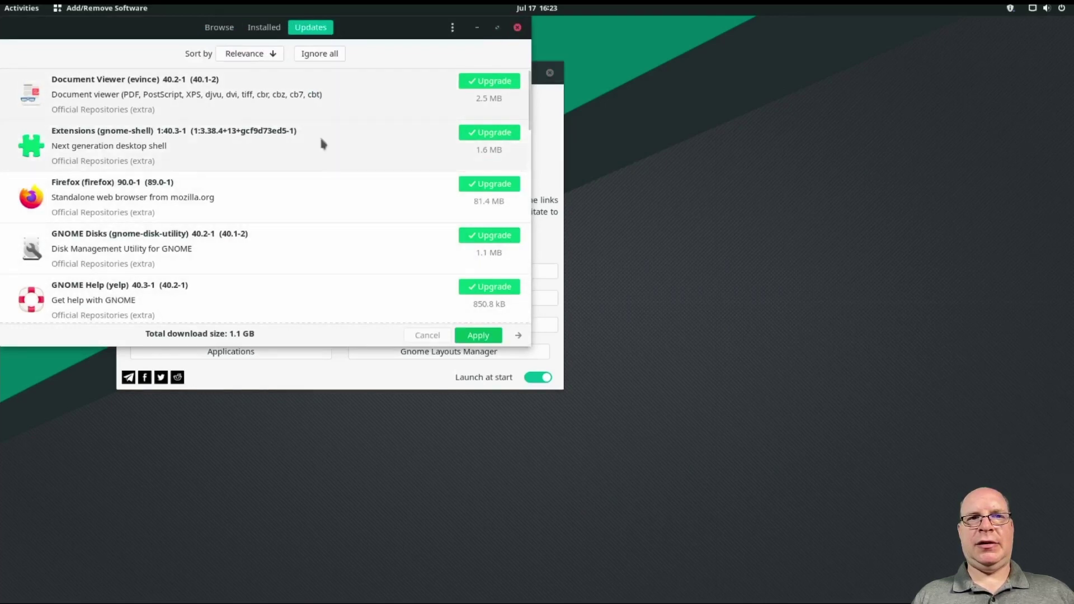
Authorize with the password and apply all listed updates, then dismiss the restart-required warning.
left_click(479, 336)
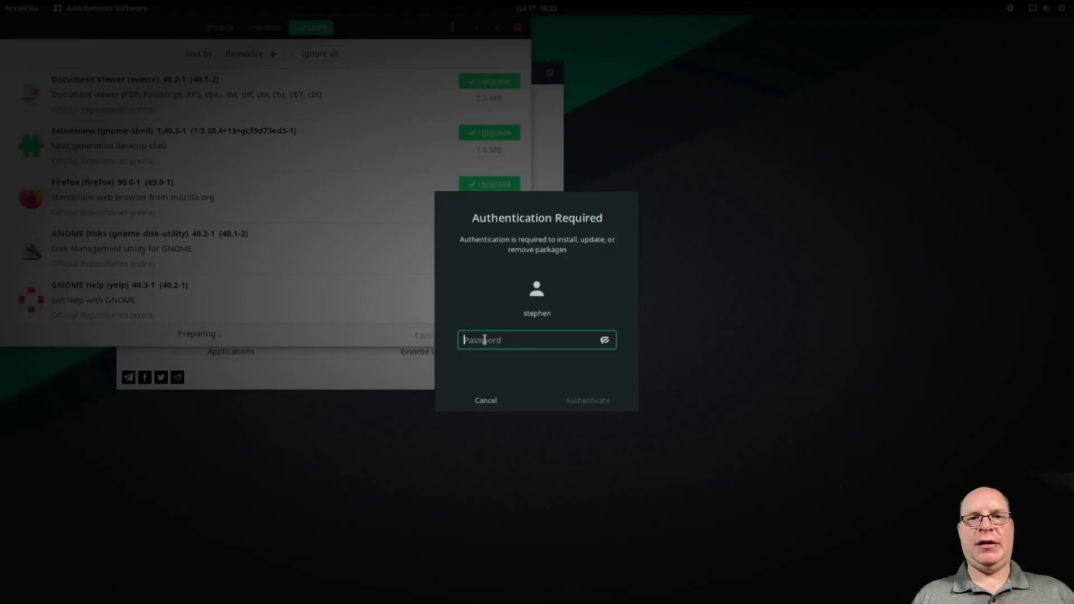
type("•••••••••")
key("Return")
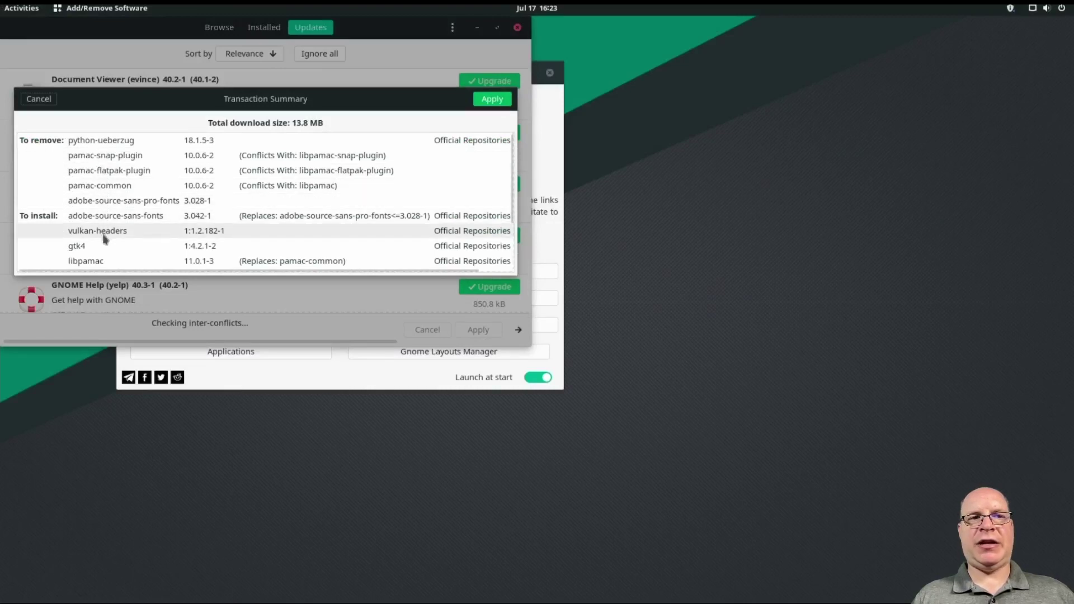
scroll(107, 241, "down", 3)
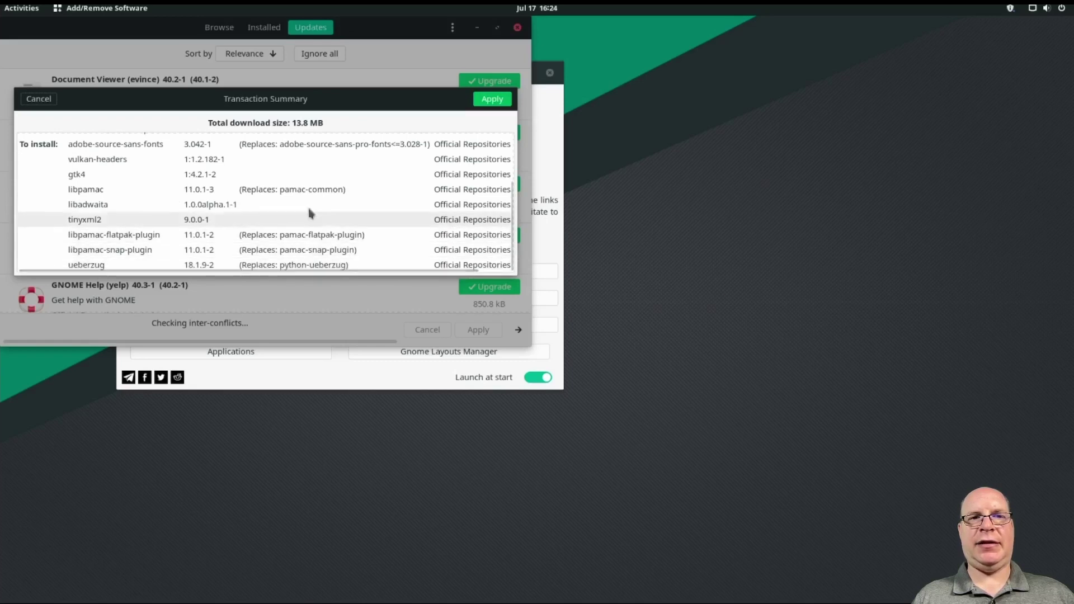
left_click(492, 99)
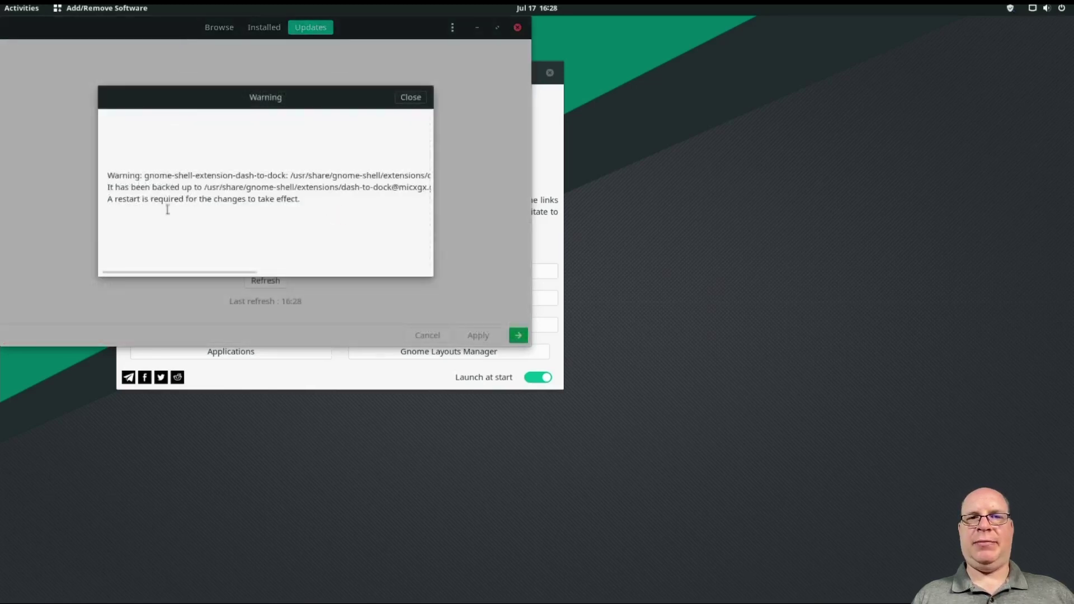
left_click_drag(107, 199, 291, 200)
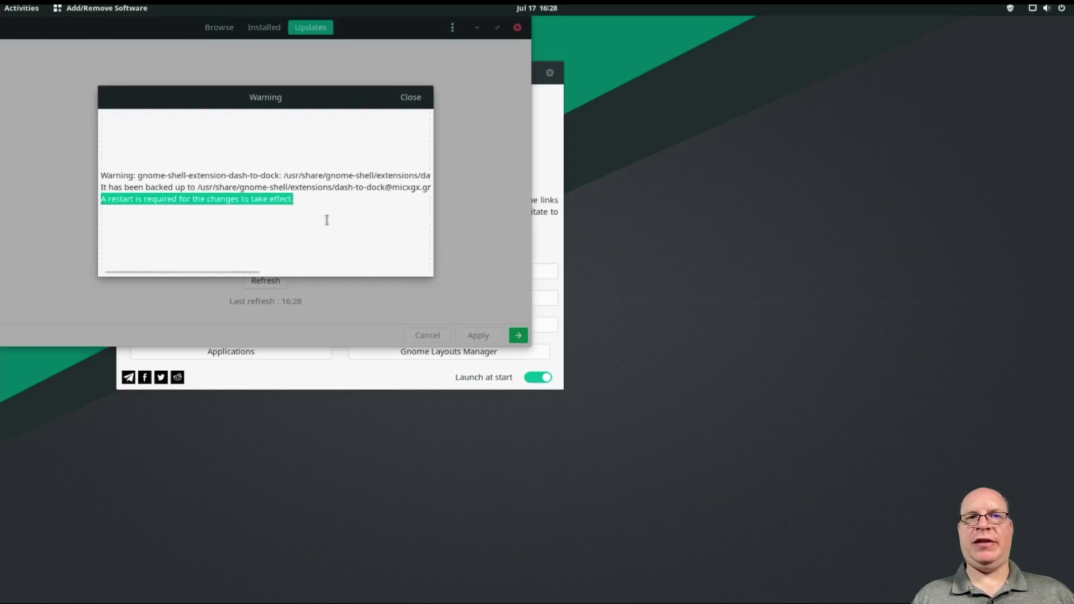
left_click(410, 97)
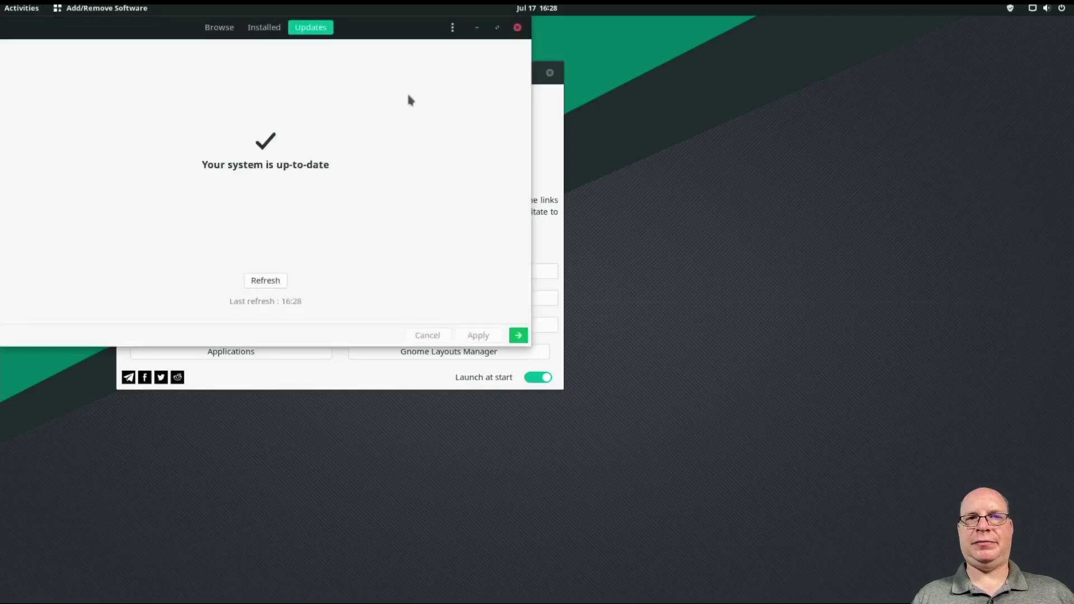
Close Add/Remove Software and restart the computer from the top-right power menu.
left_click(517, 27)
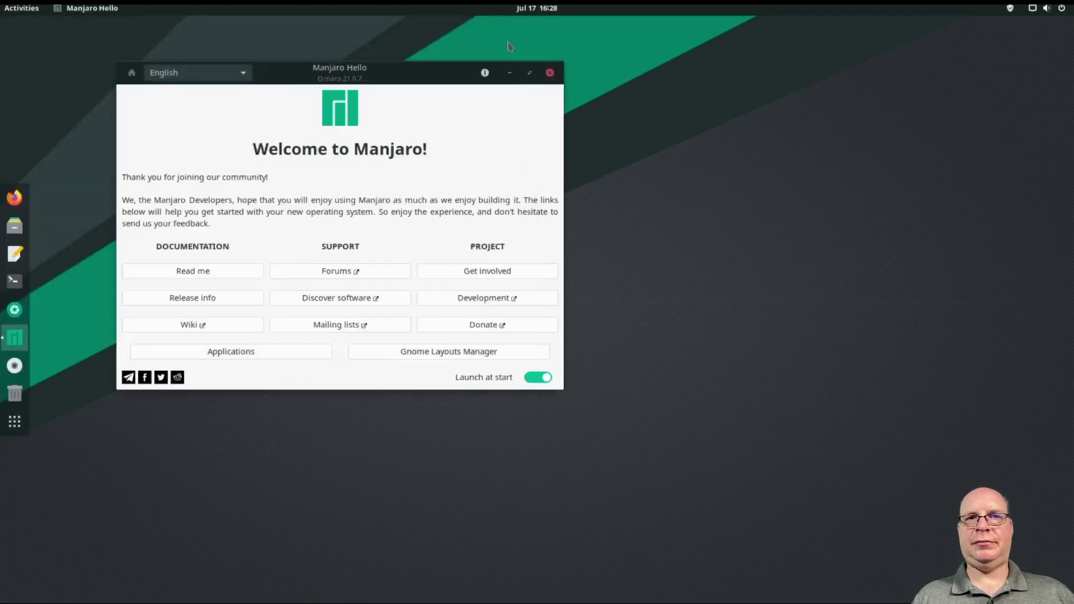
left_click(1046, 8)
left_click(1010, 134)
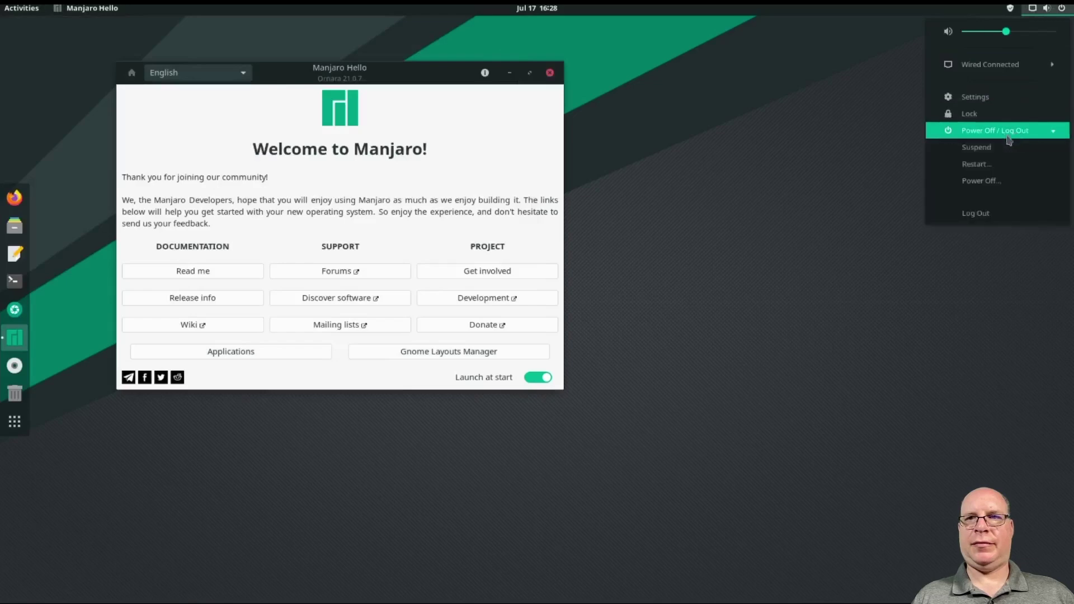
left_click(992, 164)
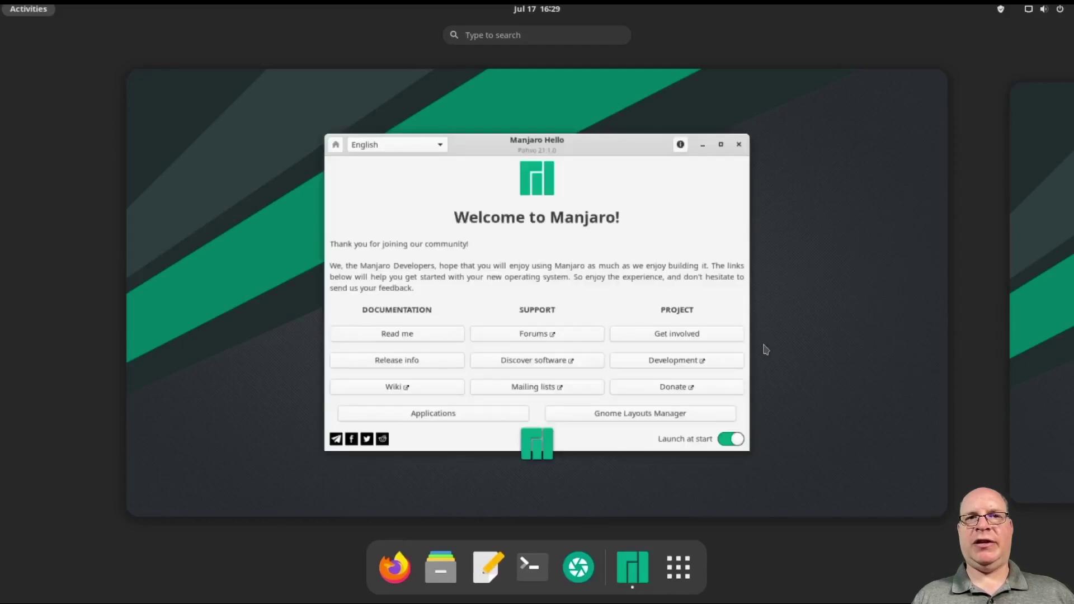
Launch GNOME Tweaks, dismiss the extensions notice, and show the Fonts settings.
left_click(528, 39)
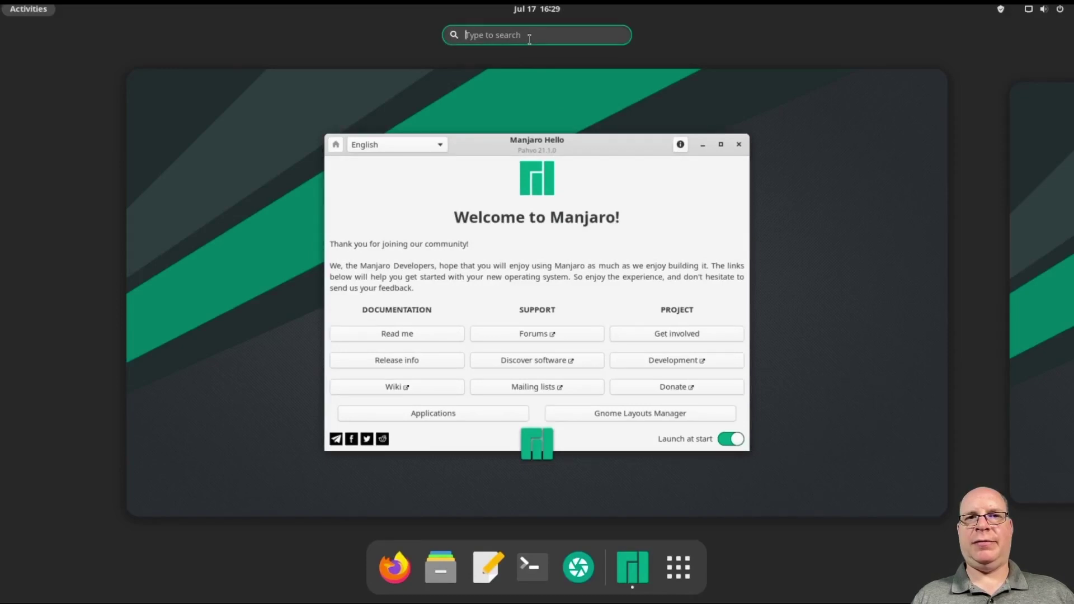
type("tweaks")
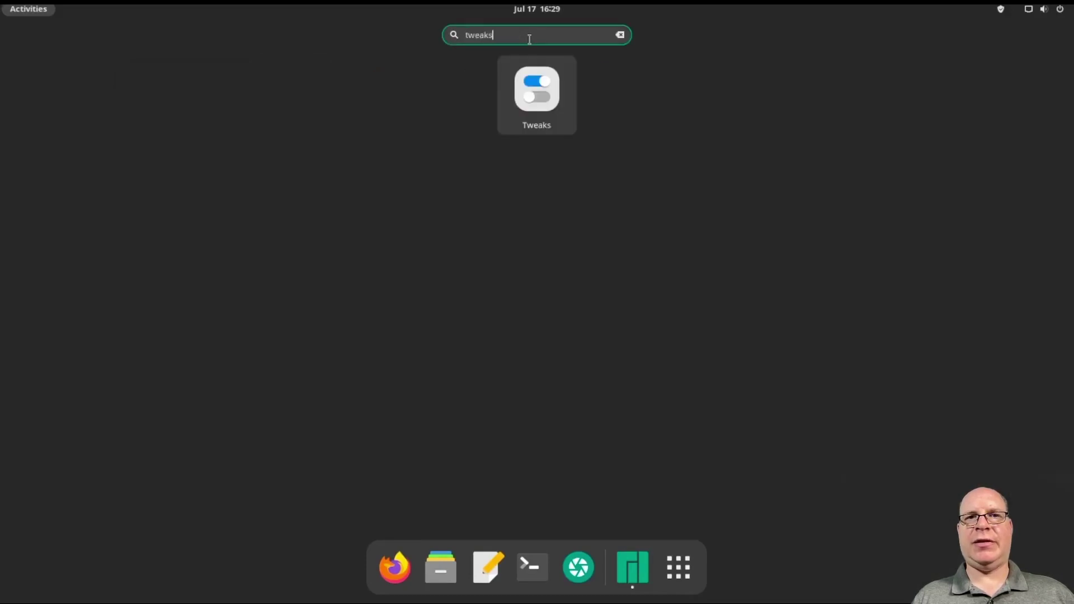
key("Return")
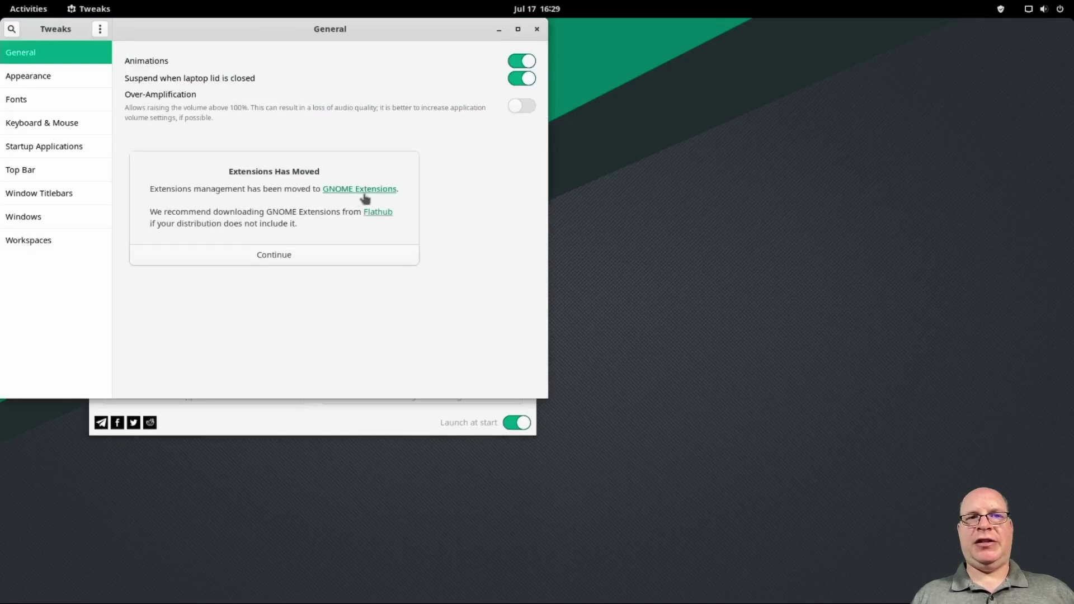
left_click(273, 254)
left_click(82, 101)
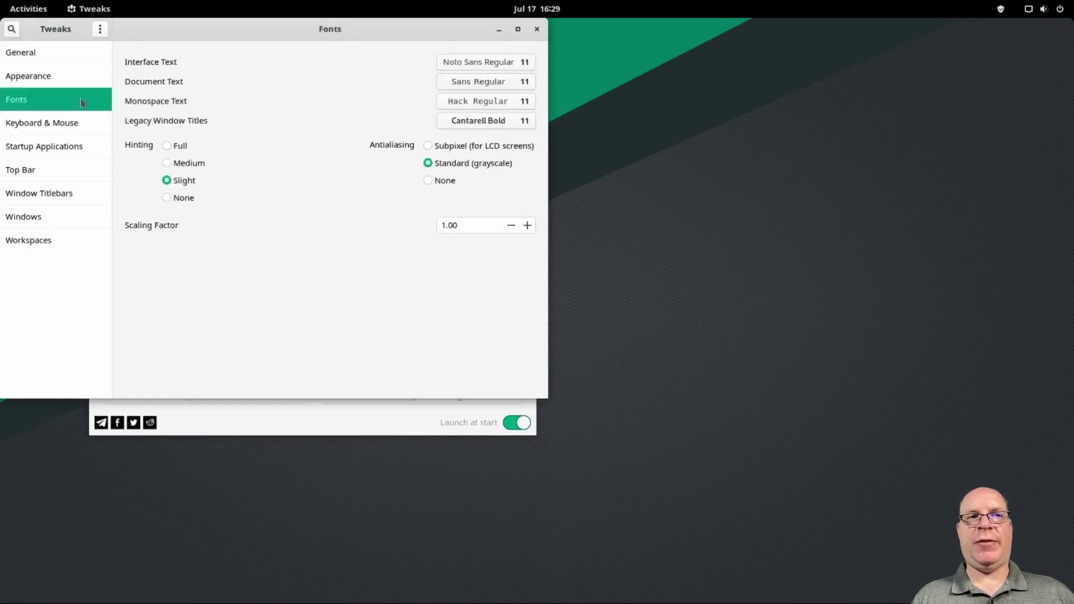
Set the interface and document text font sizes to 13.
left_click(524, 63)
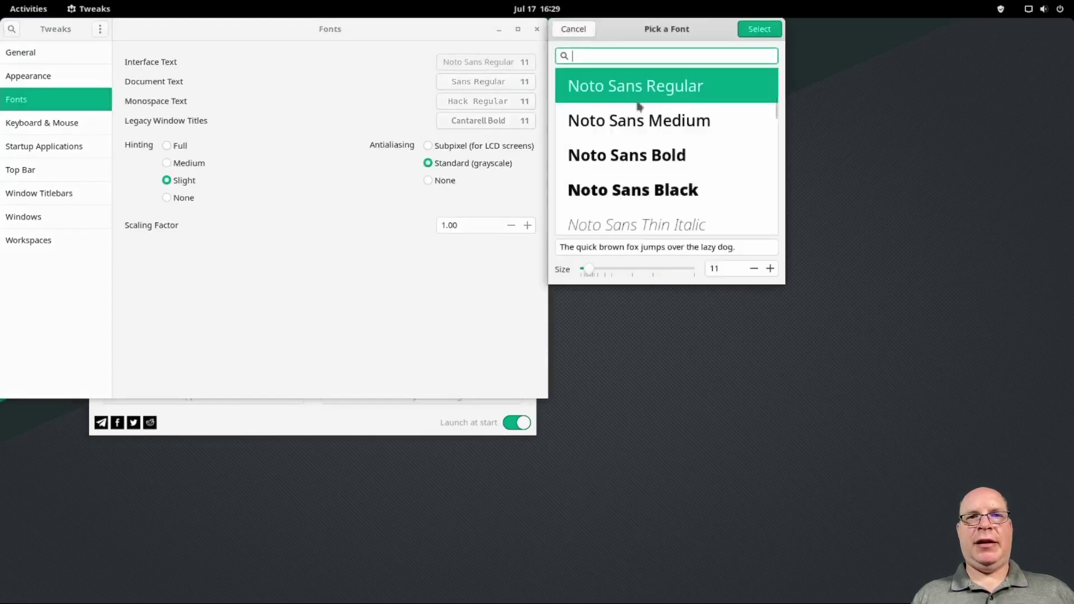
left_click(770, 269)
left_click(770, 269)
left_click(751, 30)
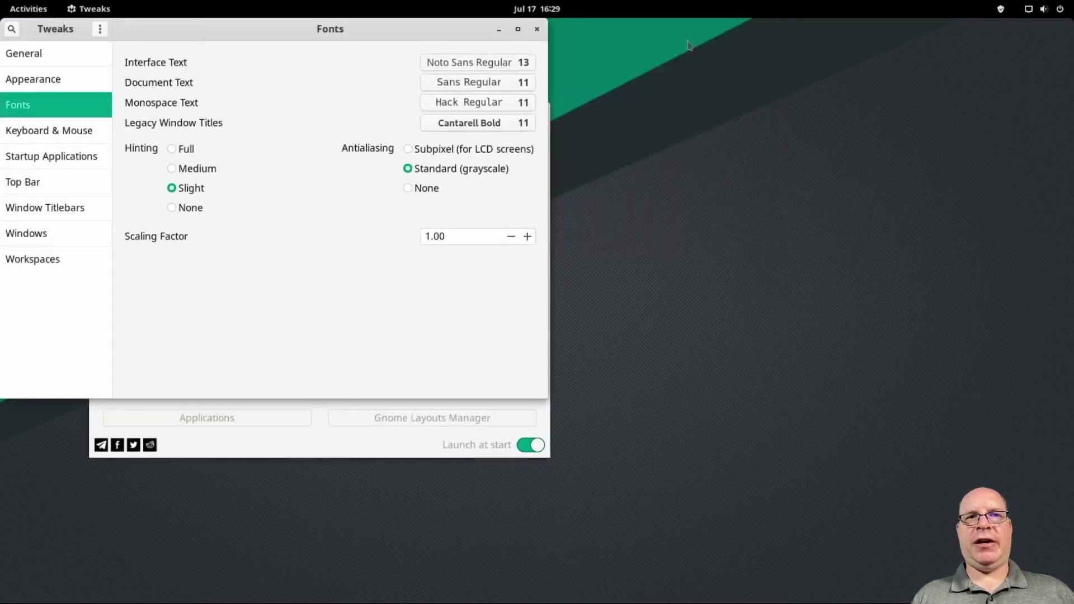
left_click(524, 82)
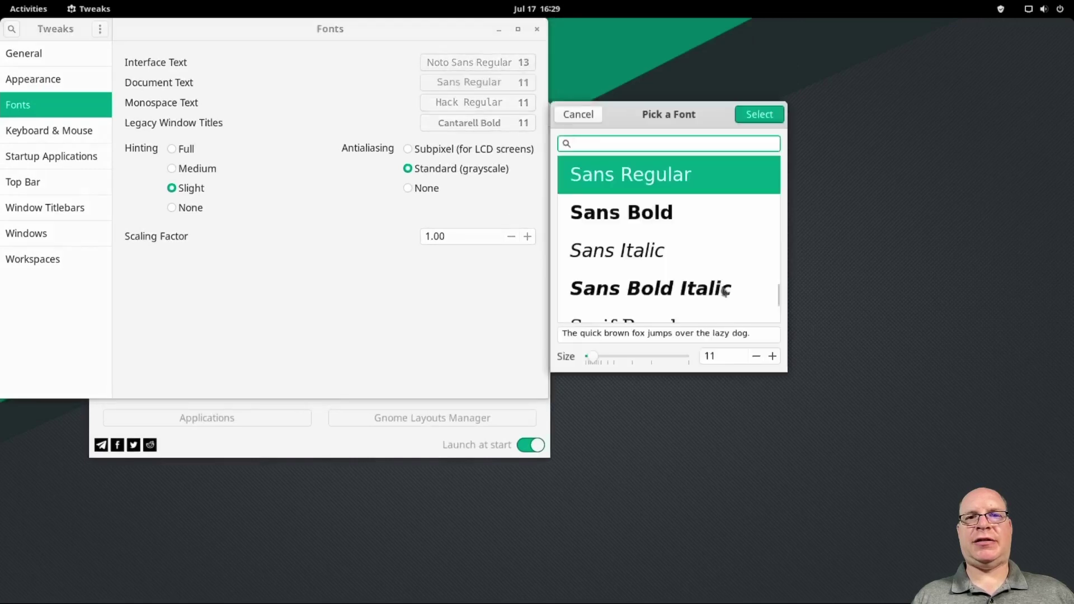
left_click(771, 356)
left_click(772, 356)
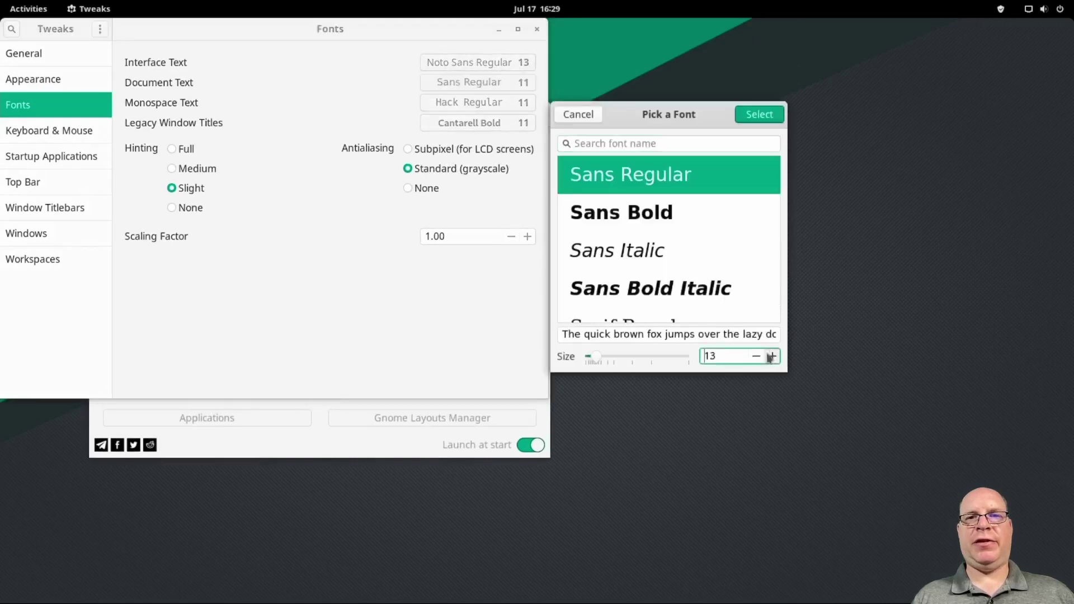
left_click(758, 114)
Set monospace and legacy window title fonts to 13, choose Subpixel antialiasing, and close Tweaks.
left_click(526, 104)
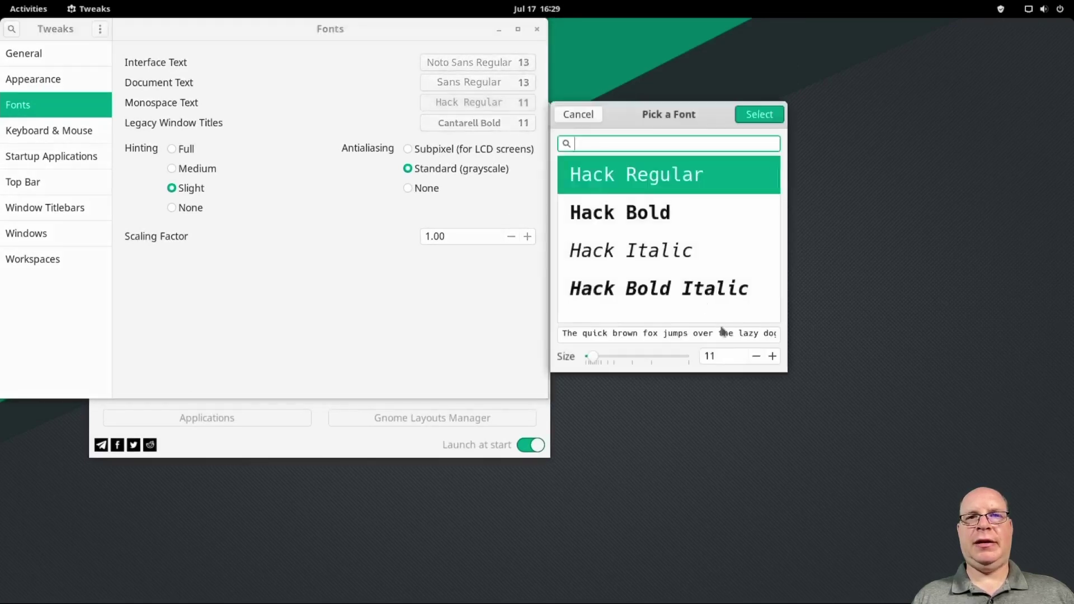
left_click(772, 356)
left_click(772, 355)
left_click(759, 114)
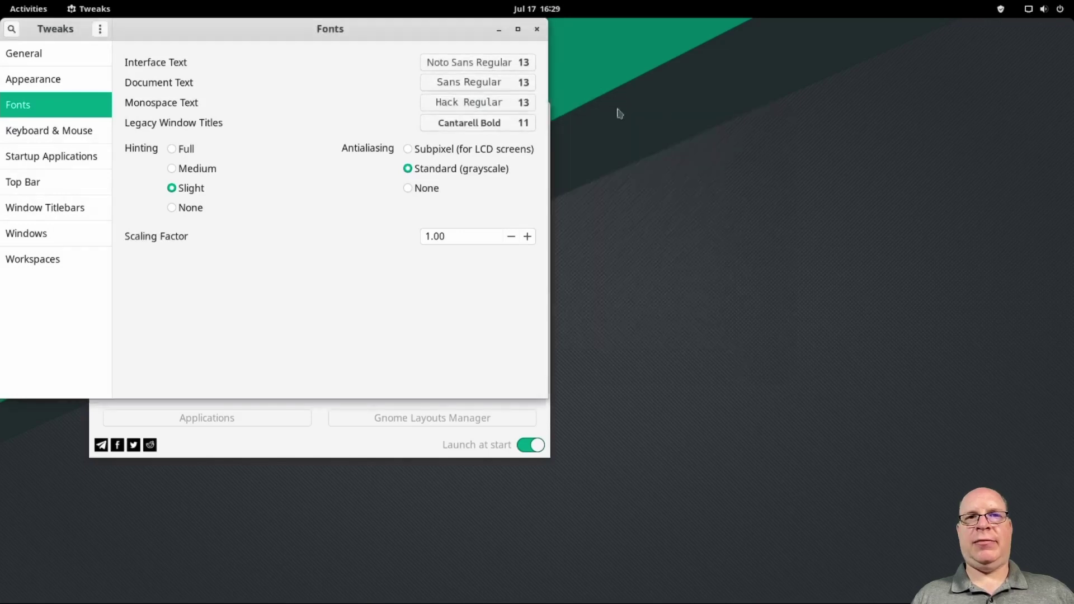
left_click(517, 123)
left_click(772, 356)
left_click(772, 356)
left_click(752, 116)
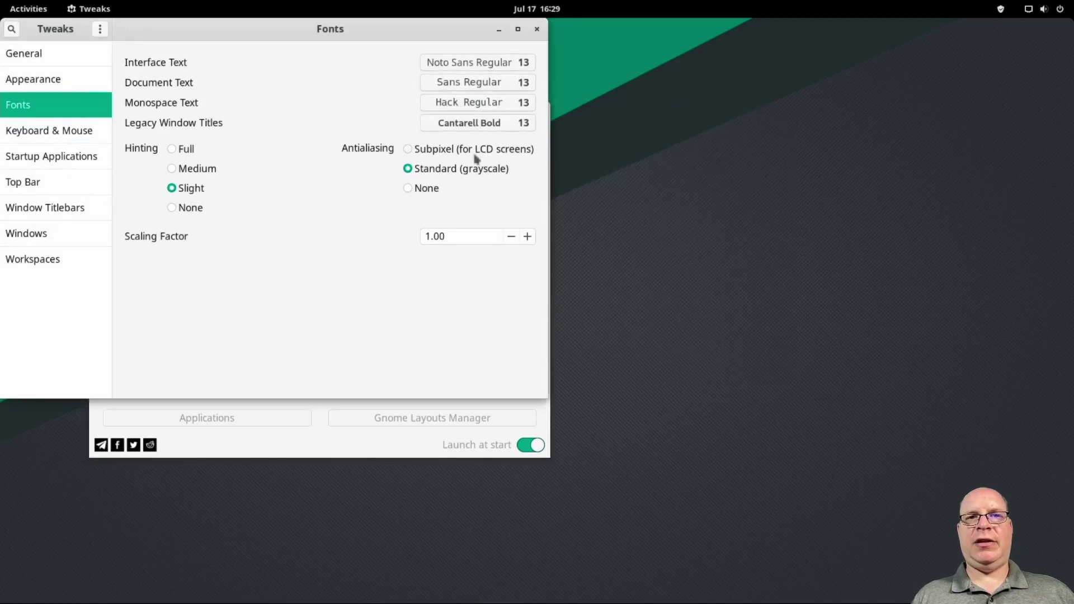
left_click(409, 150)
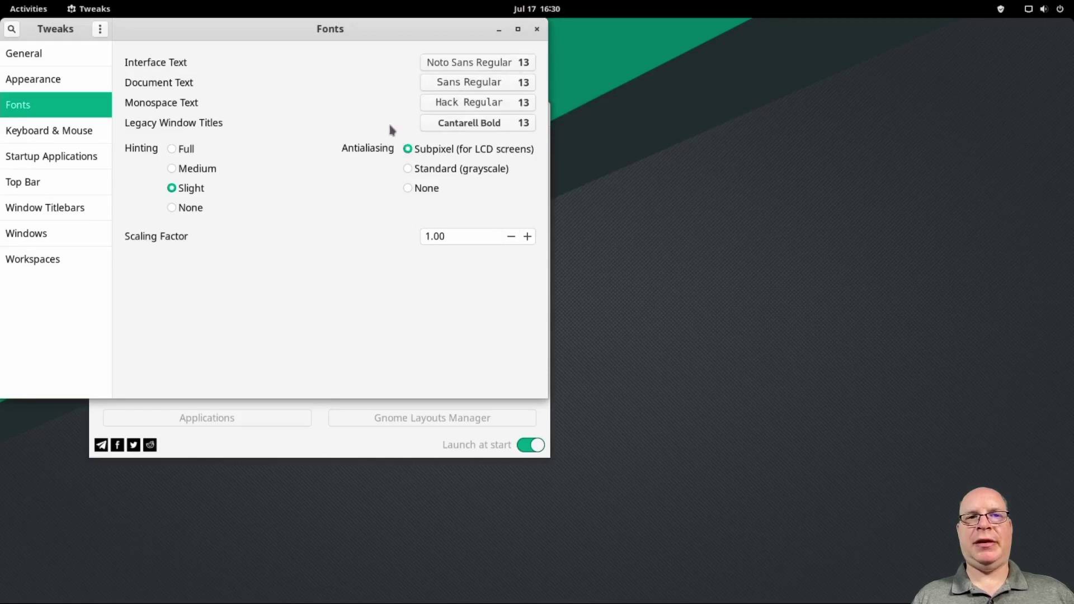
left_click(537, 30)
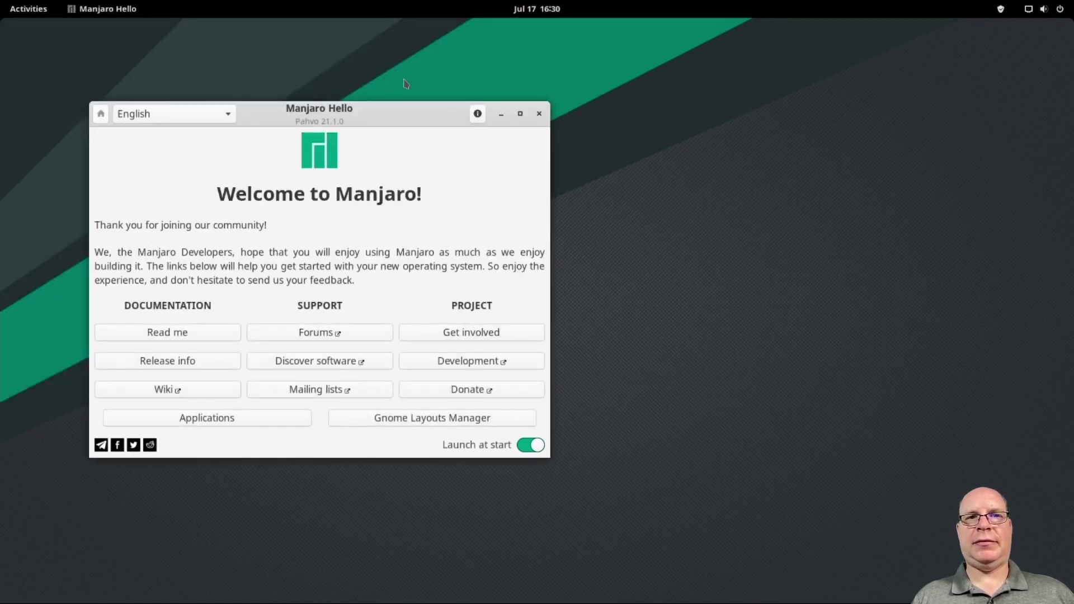
Launch Firefox and close its privacy notice tab.
key("super")
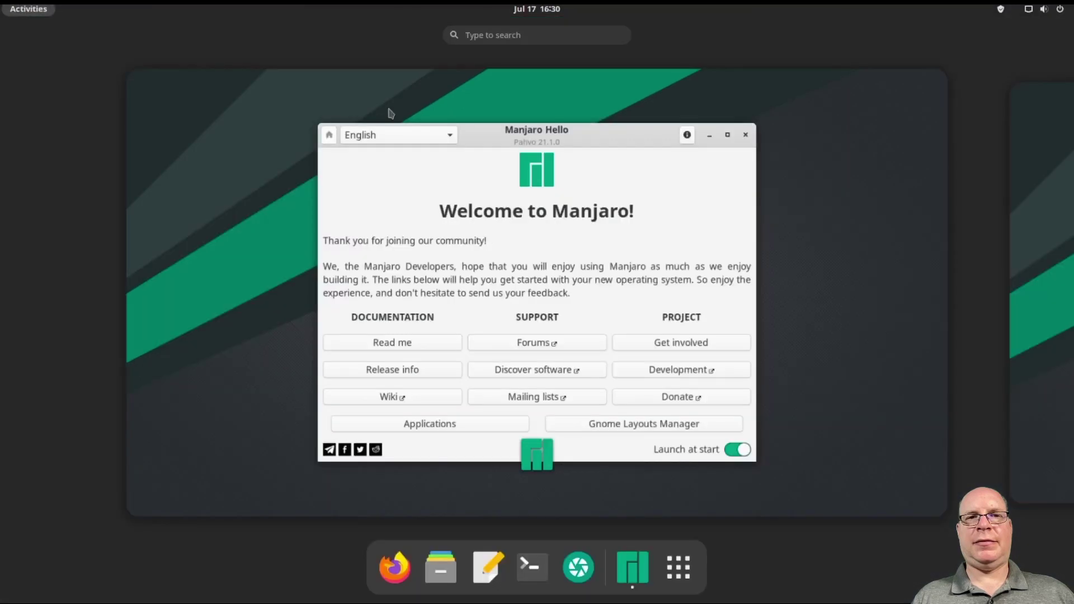
type("firefox")
key("Return")
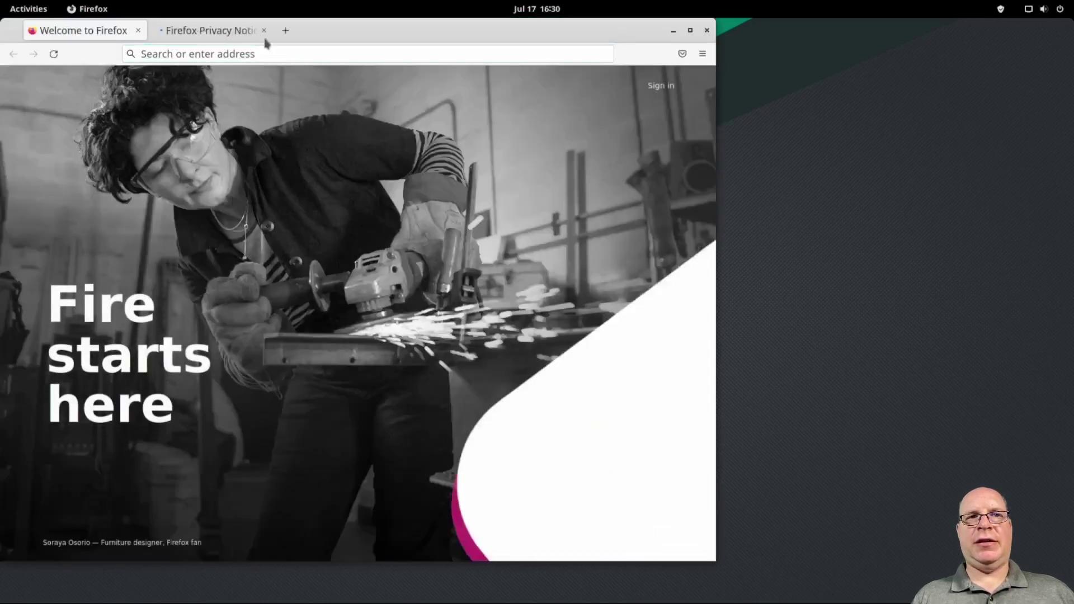
left_click(264, 31)
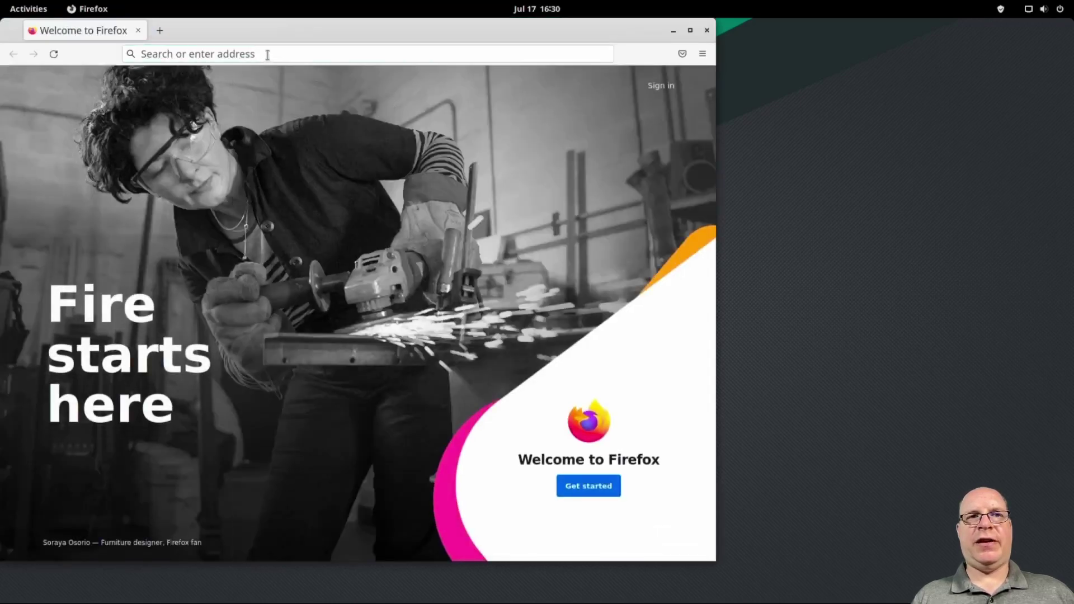
Search the web for 'gnome extensions' and open the GNOME Shell Extensions website.
left_click(274, 54)
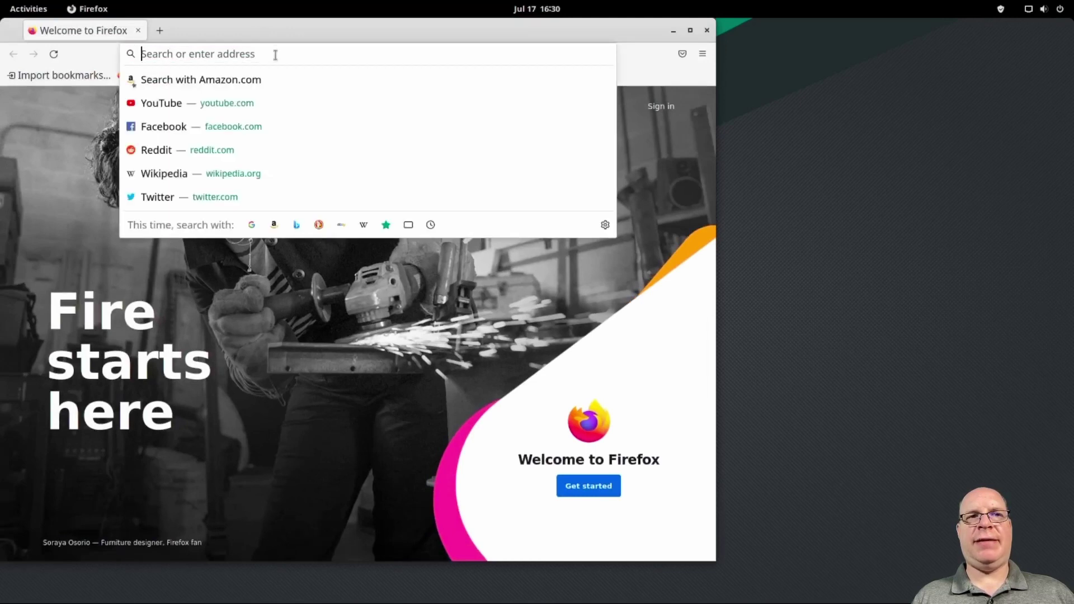
type("gnome ex")
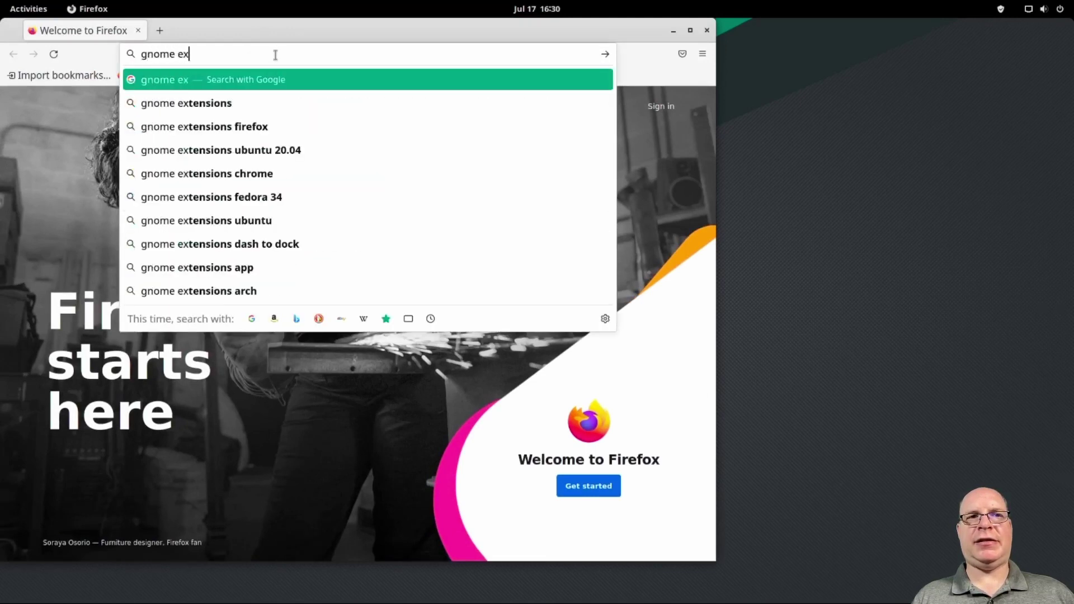
type("tensions")
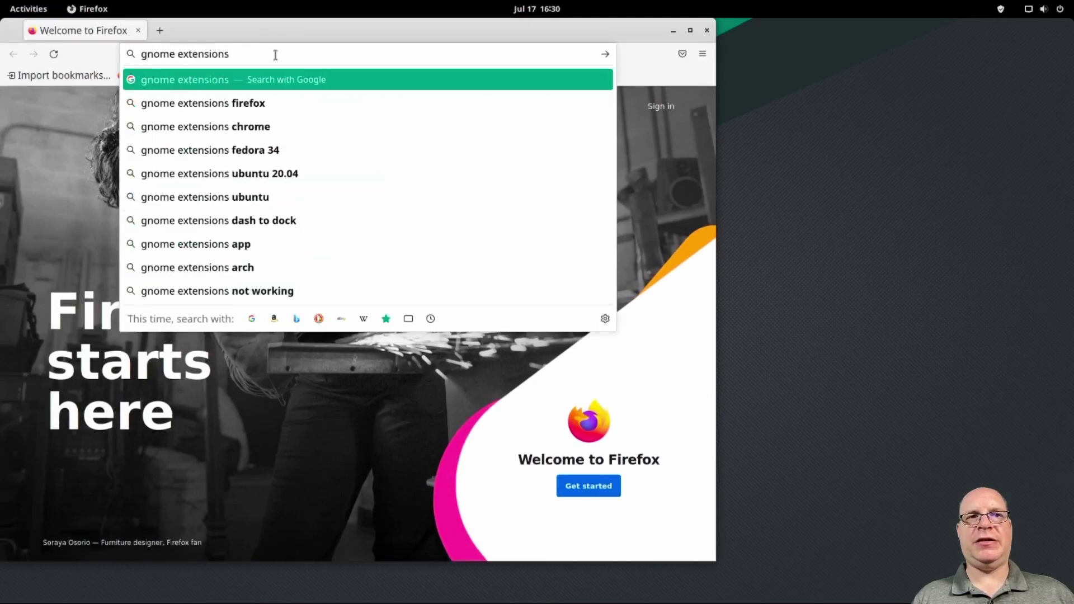
key("Return")
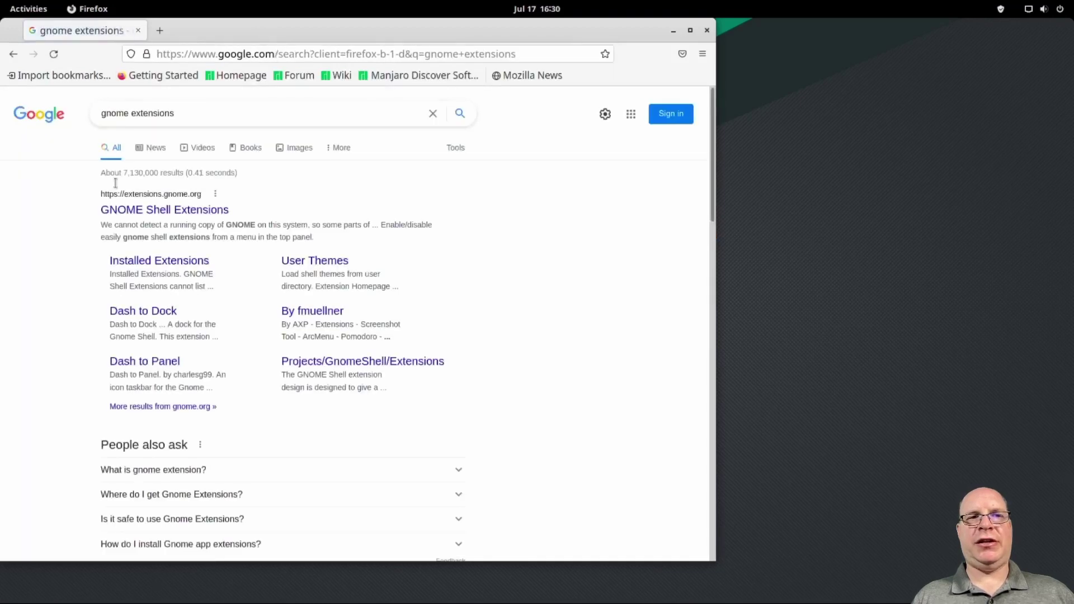
left_click(109, 211)
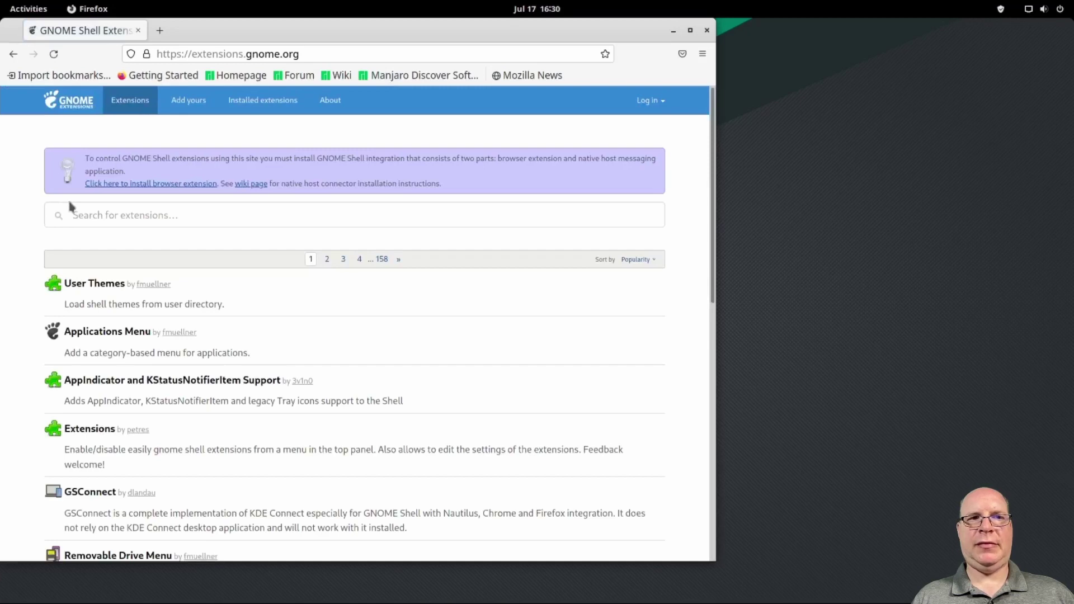
Zoom the page to 133% and install the GNOME Shell integration add-on with its permissions.
key("ctrl+plus")
key("ctrl+plus")
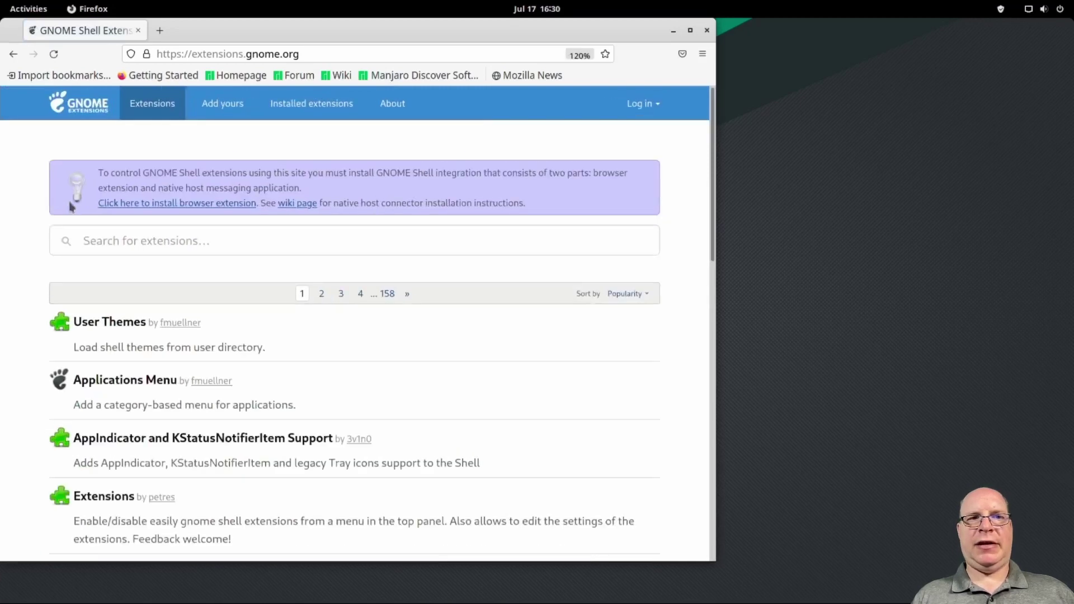
key("ctrl+plus")
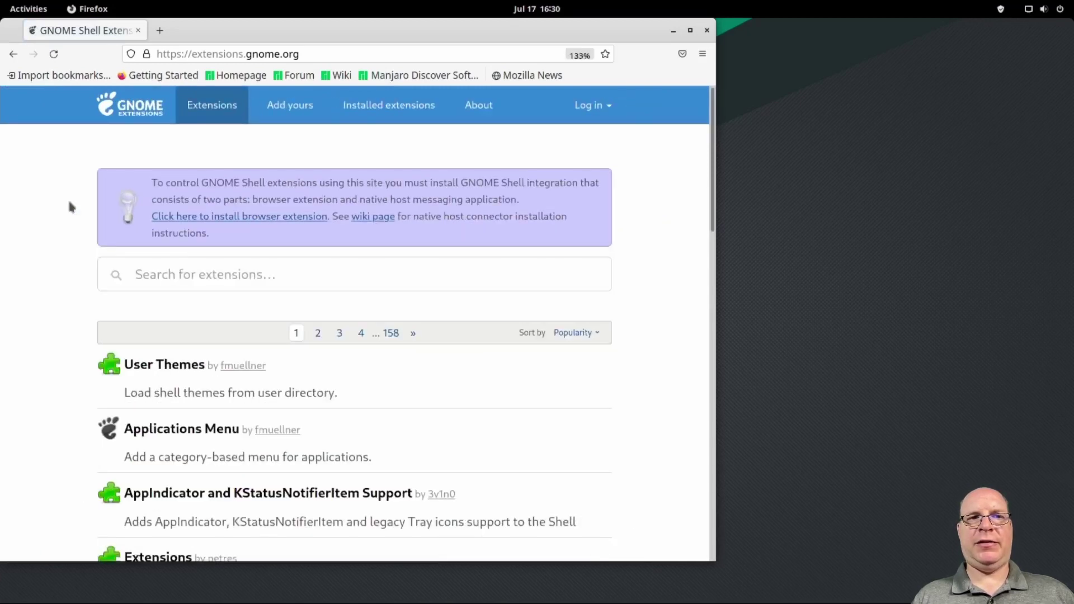
left_click(240, 219)
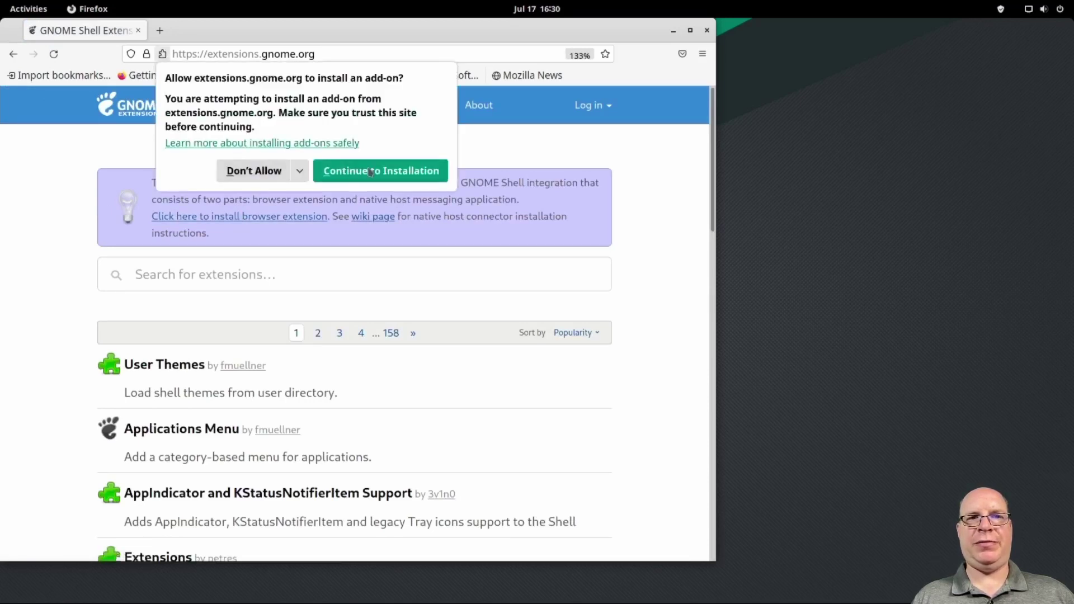
left_click(370, 172)
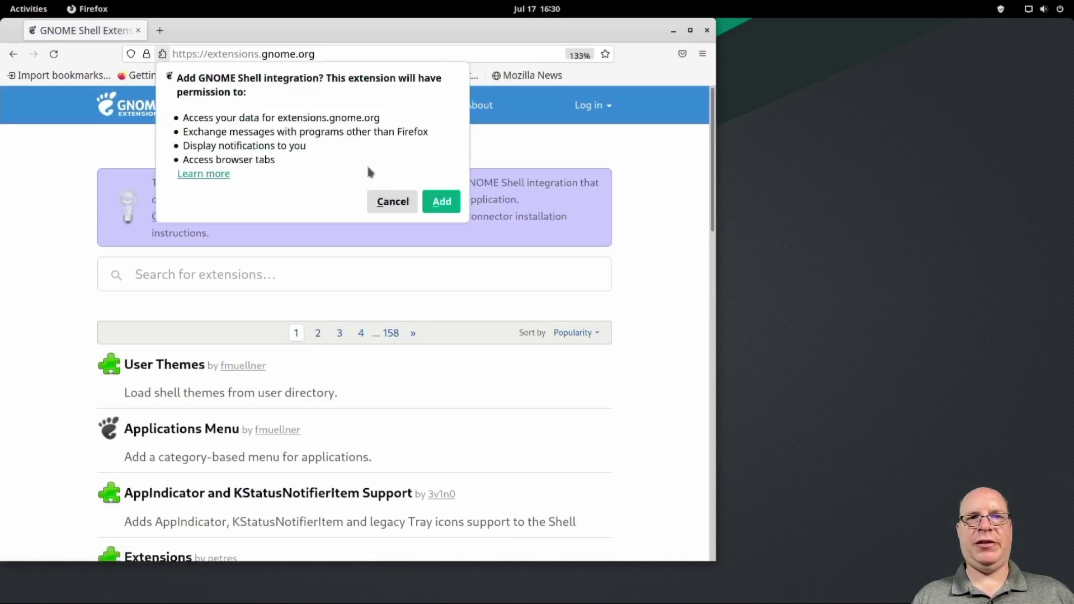
left_click(442, 203)
left_click(428, 135)
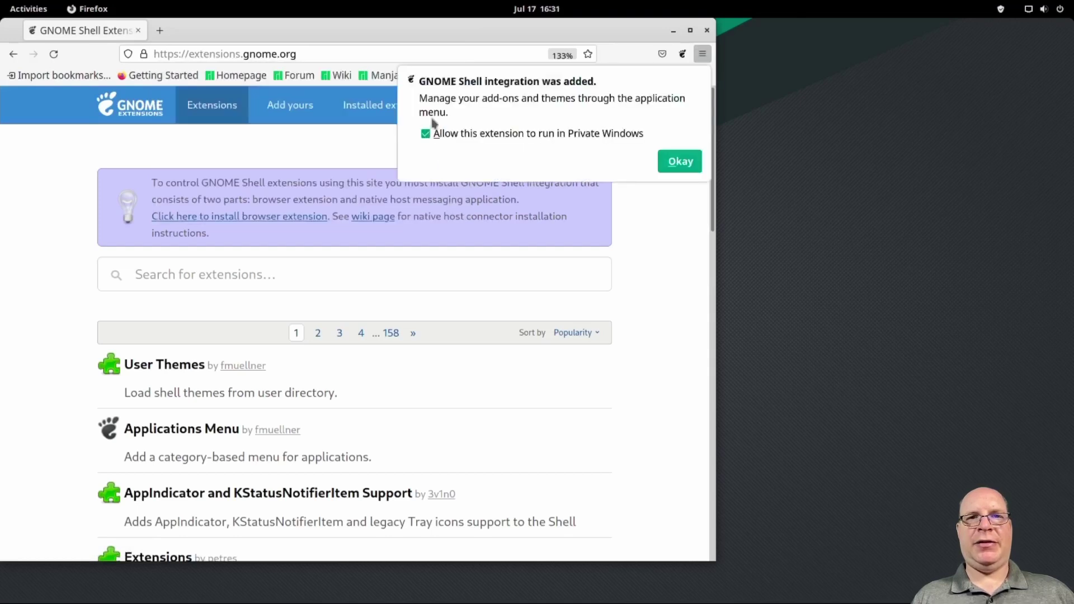
left_click(681, 162)
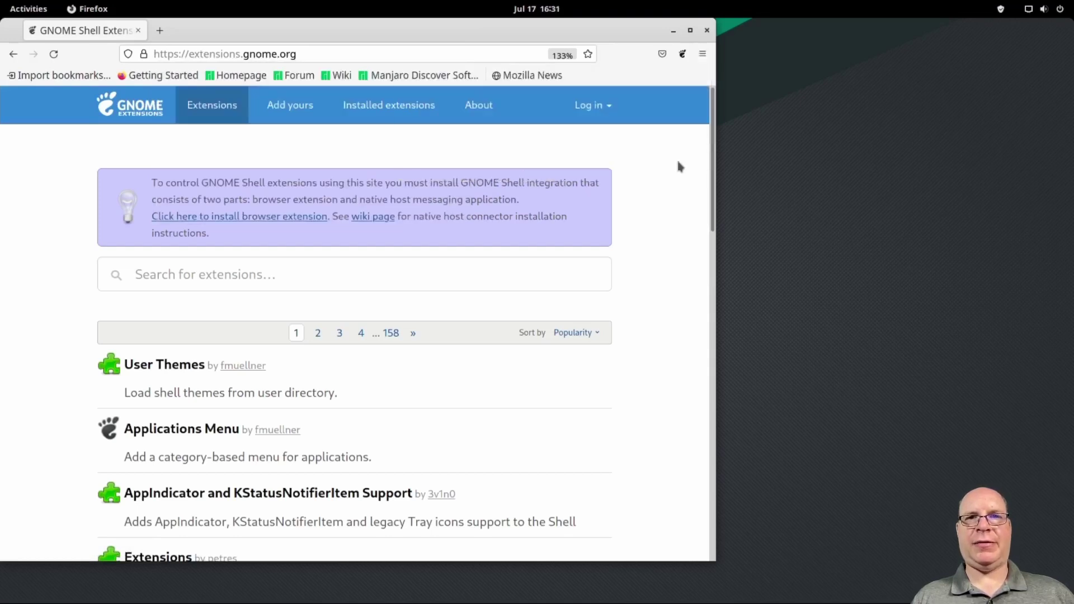
Reload the page, switch the User Themes extension ON, and close Firefox.
left_click(57, 58)
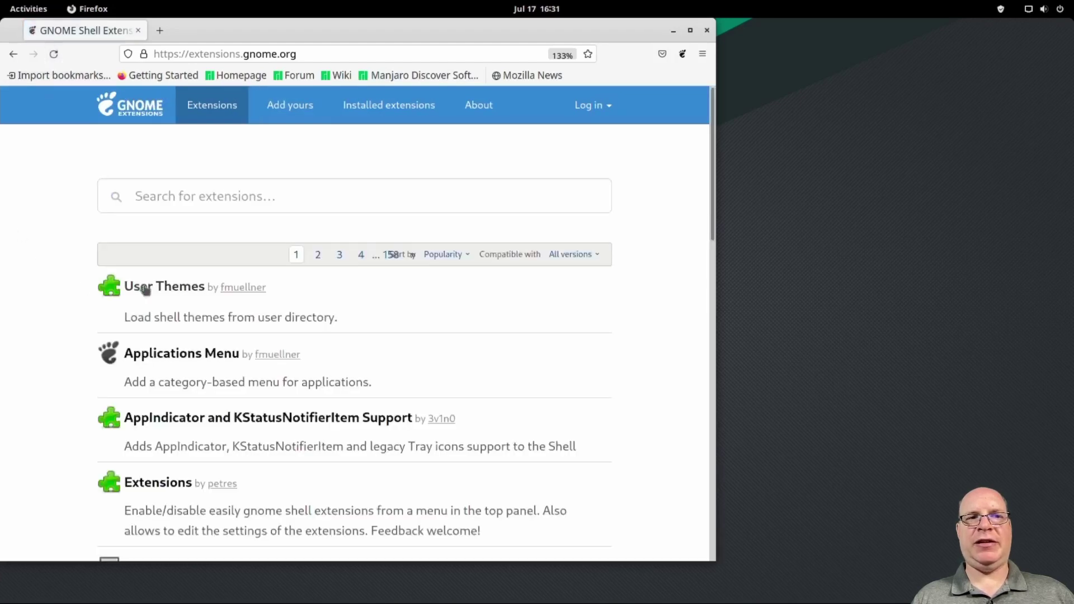
left_click(137, 287)
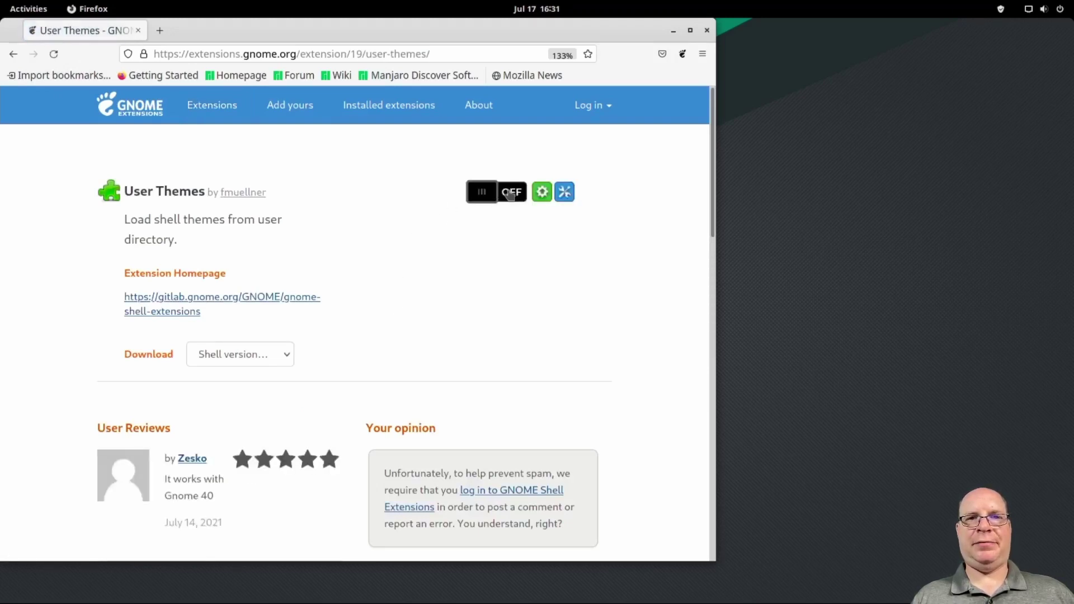
left_click(510, 193)
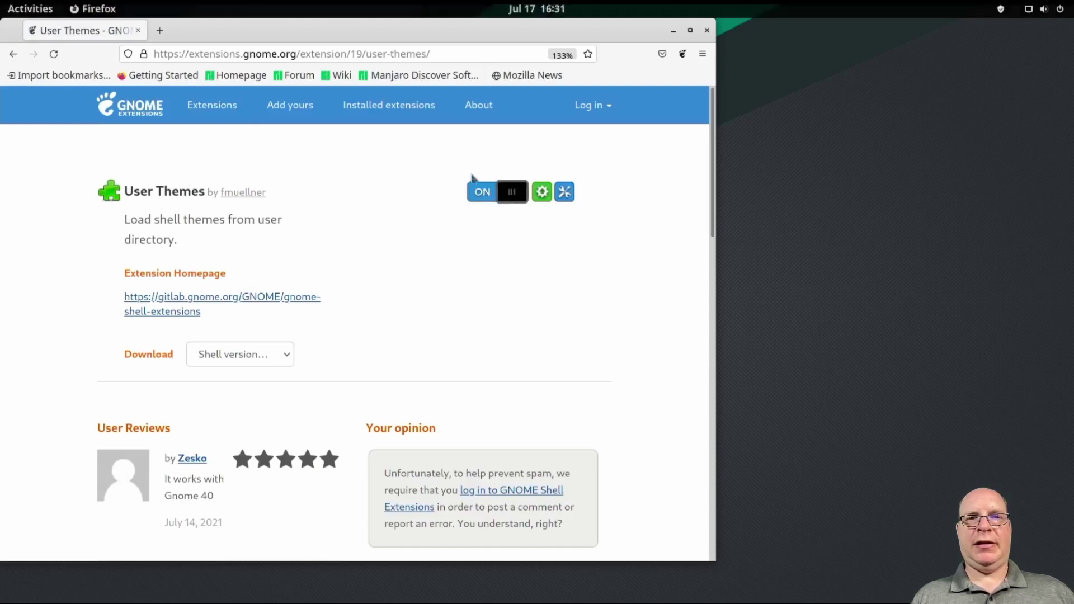
left_click(707, 30)
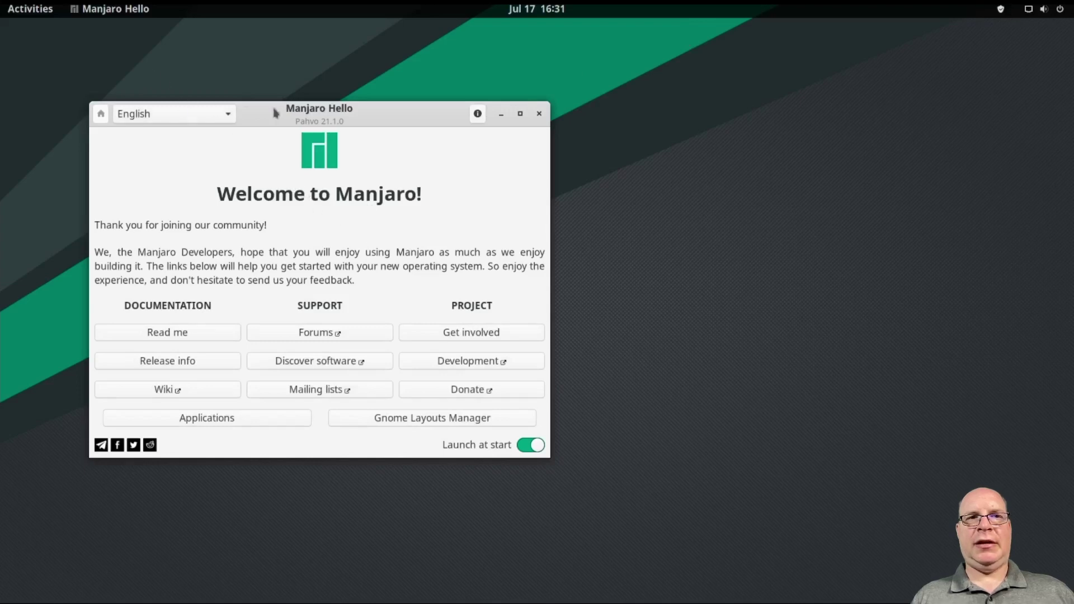
Launch Layouts Switcher via 'layouts', check its Settings page, then return to the layout grid.
key("super")
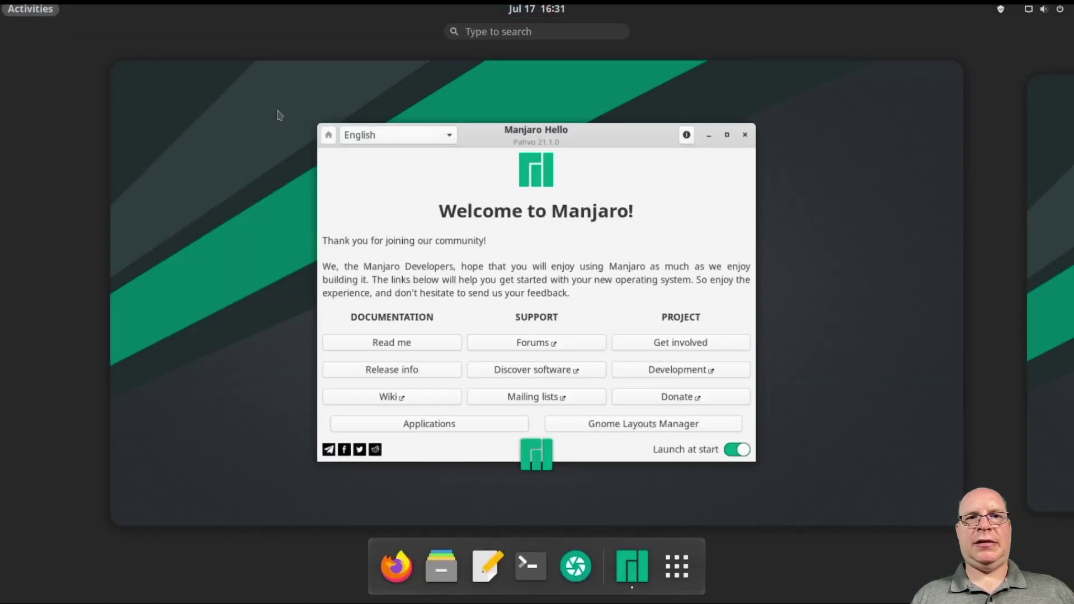
type("layouts")
key("Return")
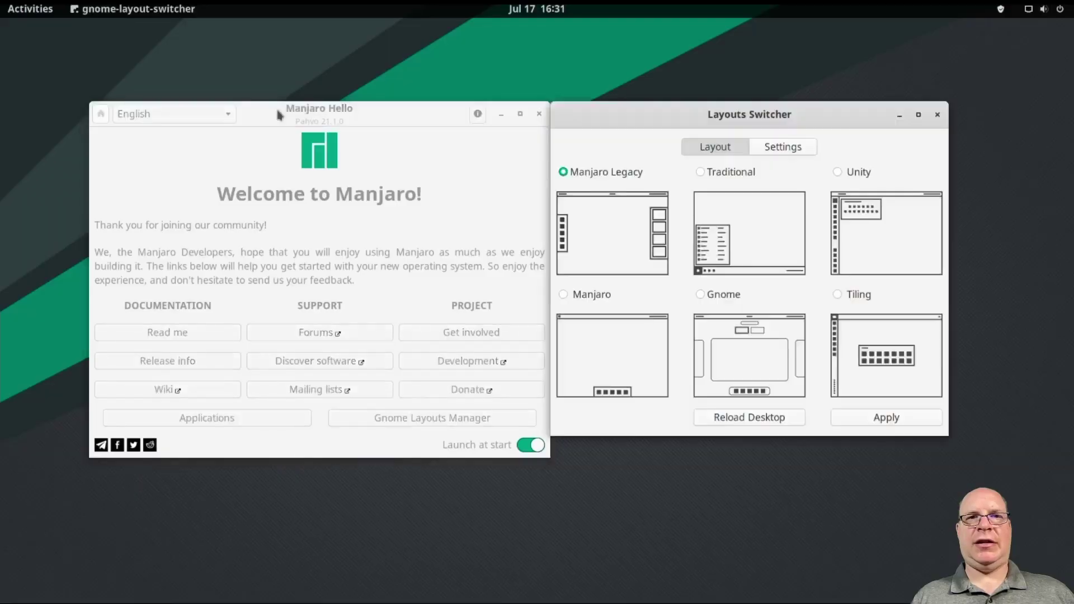
left_click(777, 150)
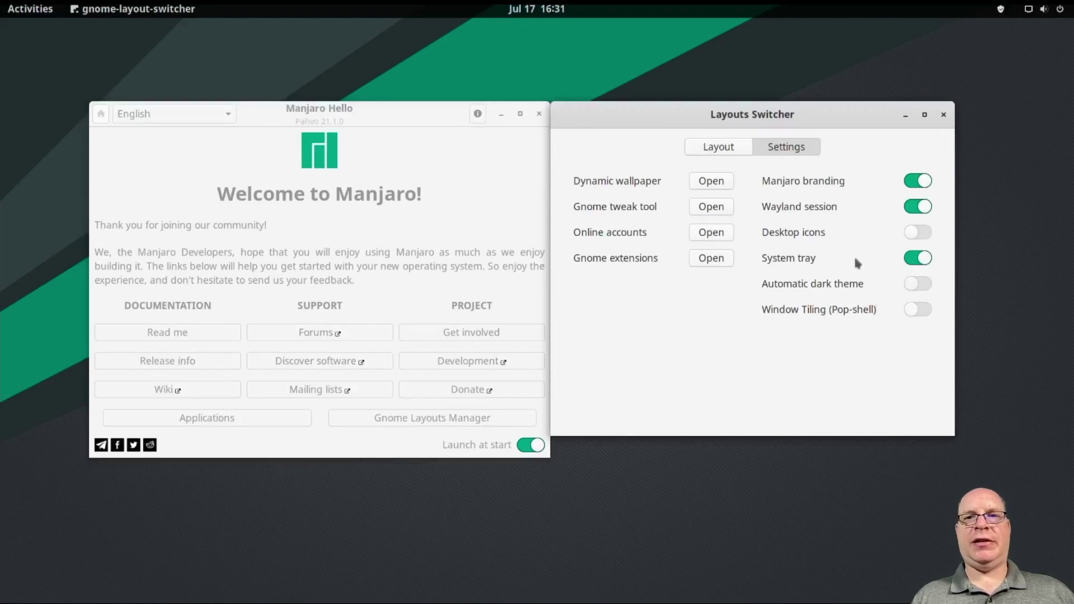
left_click(720, 149)
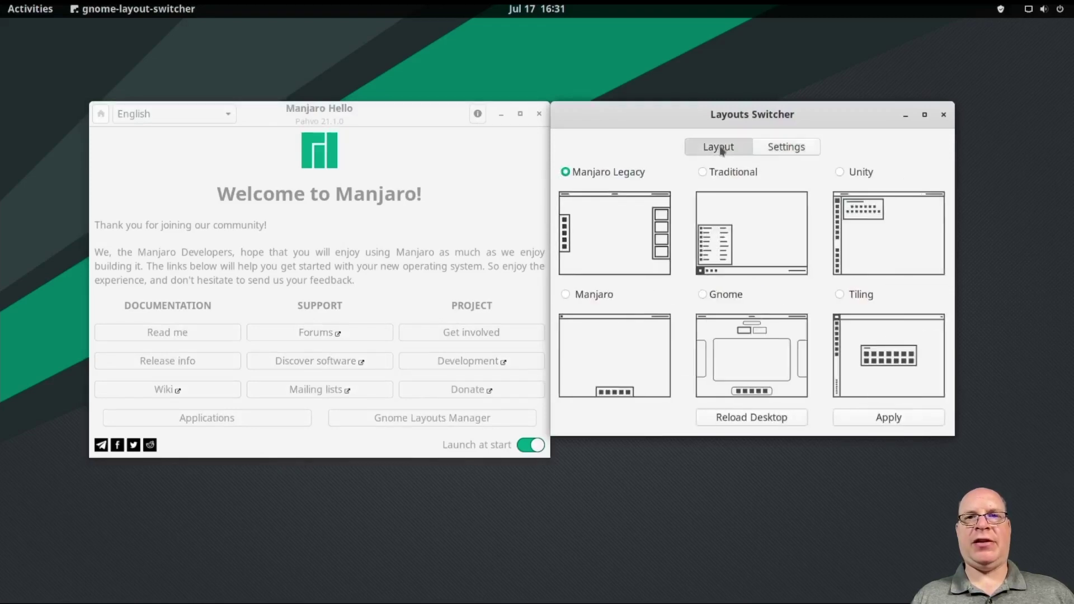
Apply the Traditional layout and browse the ArcMenu's All Programs > Accessories category.
left_click(703, 173)
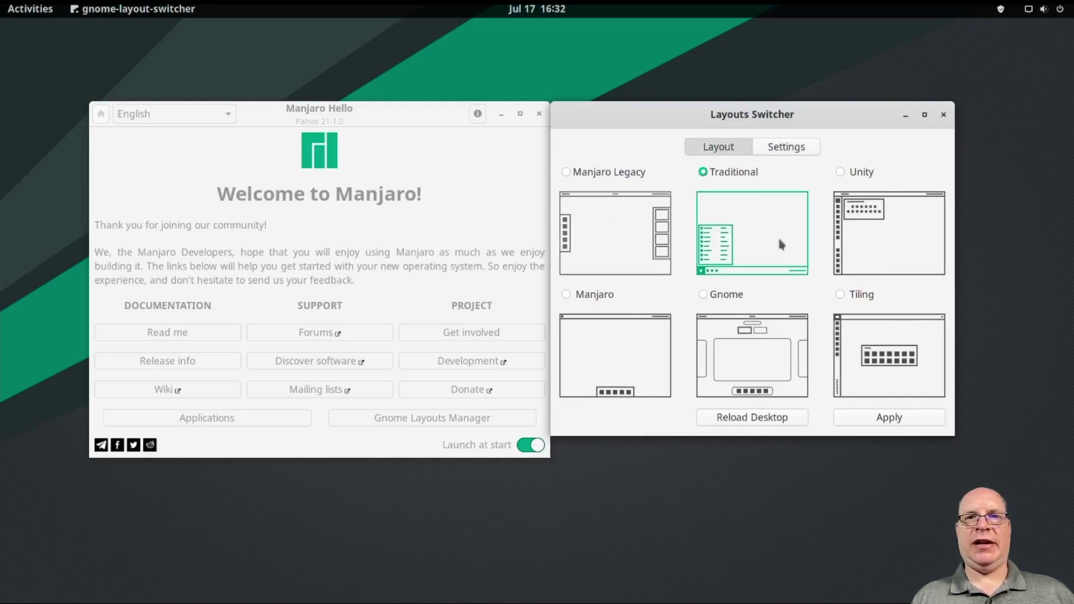
left_click(880, 421)
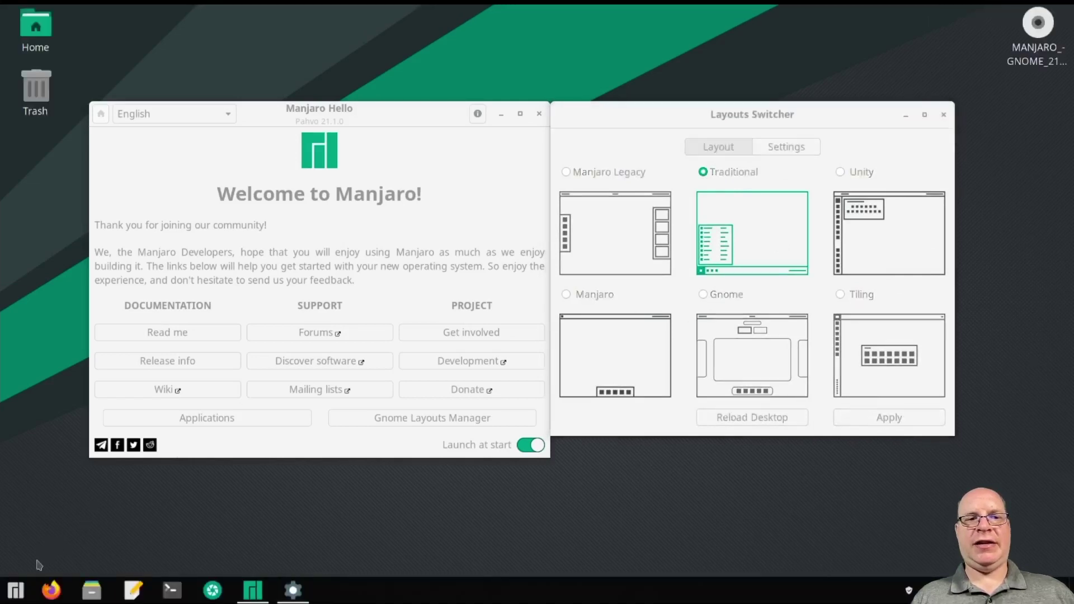
left_click(15, 592)
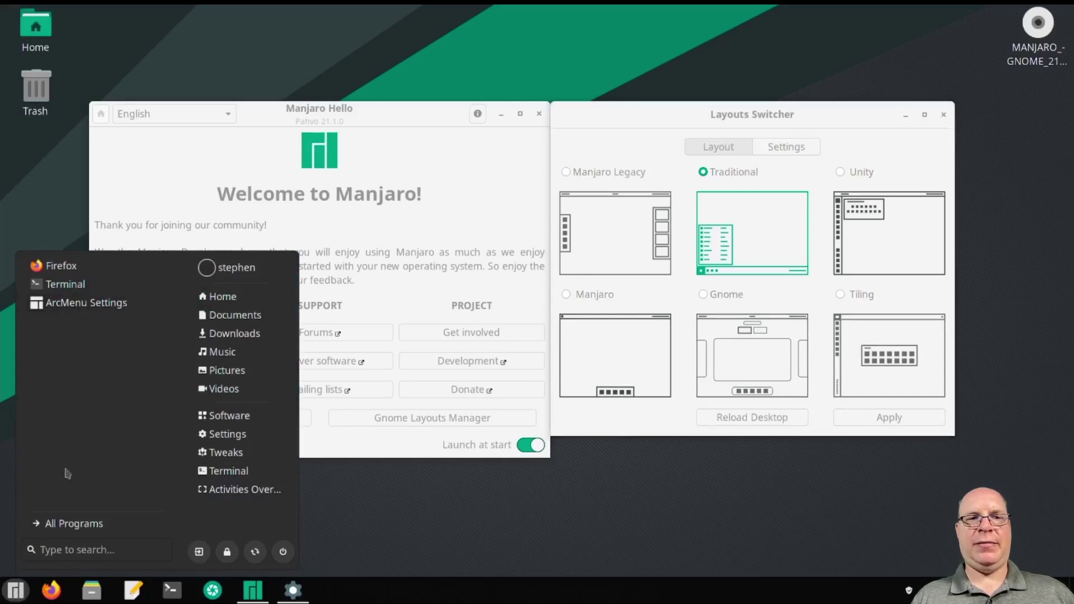
left_click(52, 529)
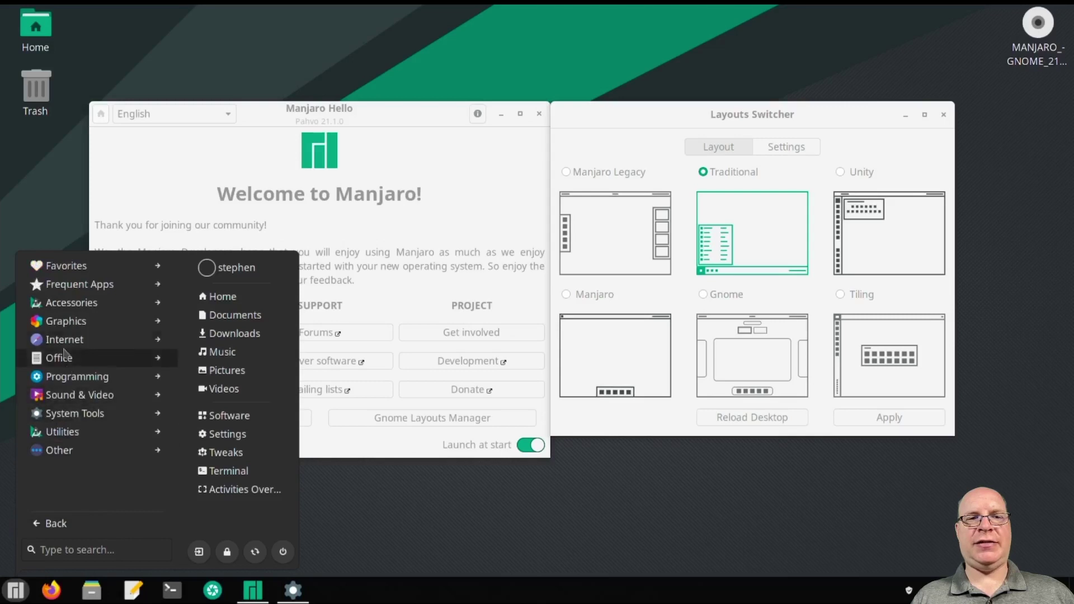
left_click(67, 302)
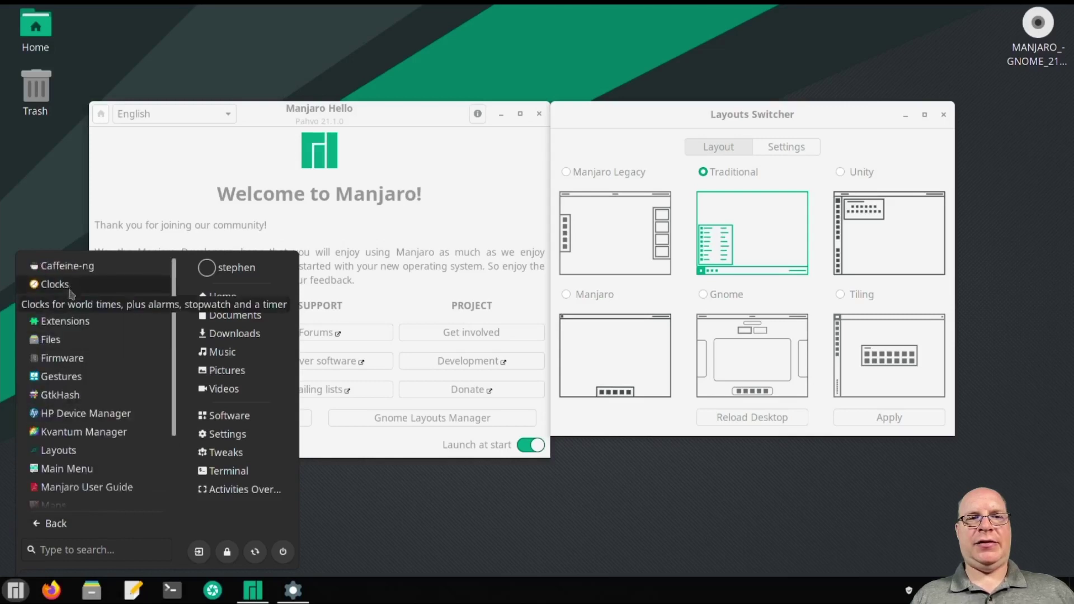
left_click(43, 525)
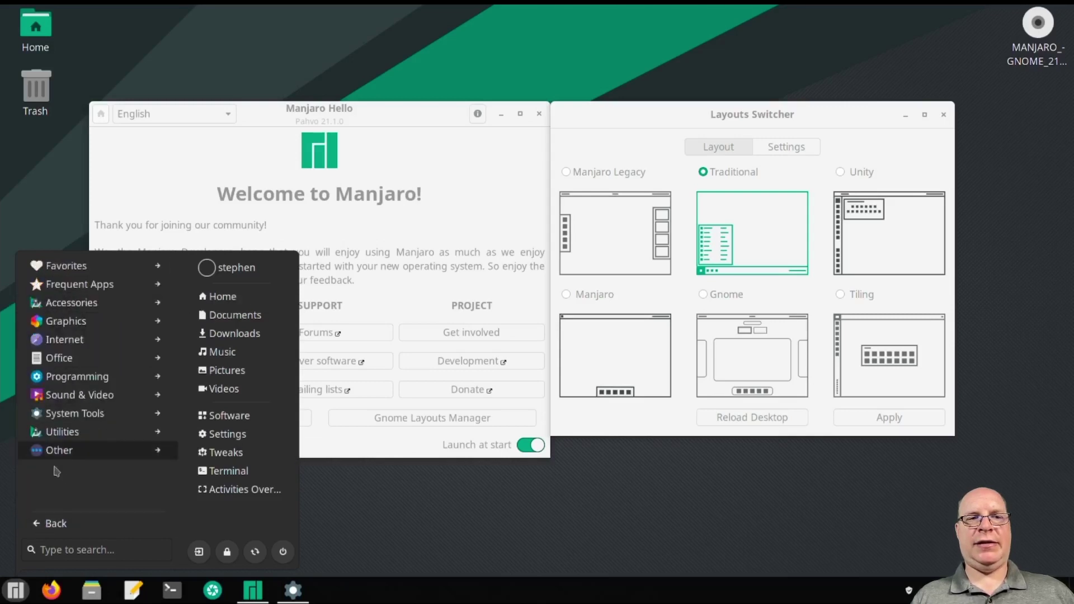
left_click(37, 527)
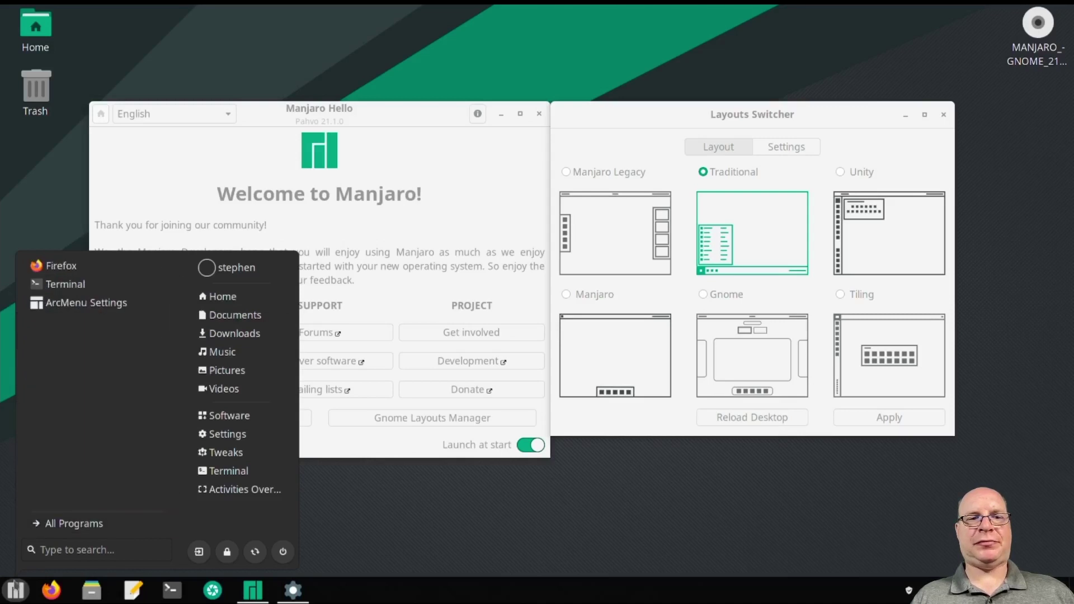
Apply the Manjaro Legacy layout and check it in the Activities overview.
key("Escape")
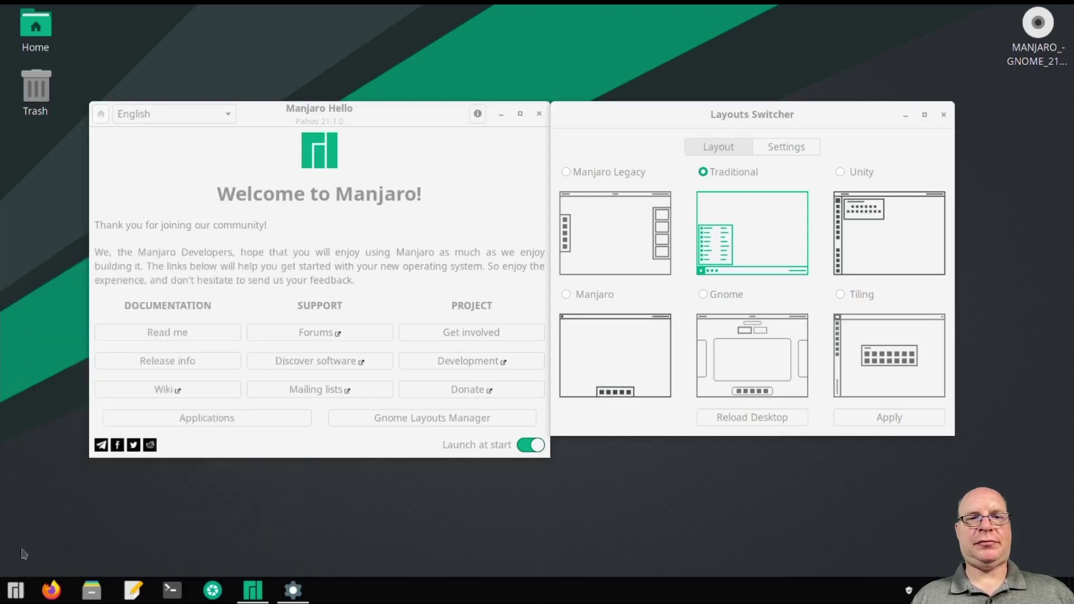
left_click(567, 173)
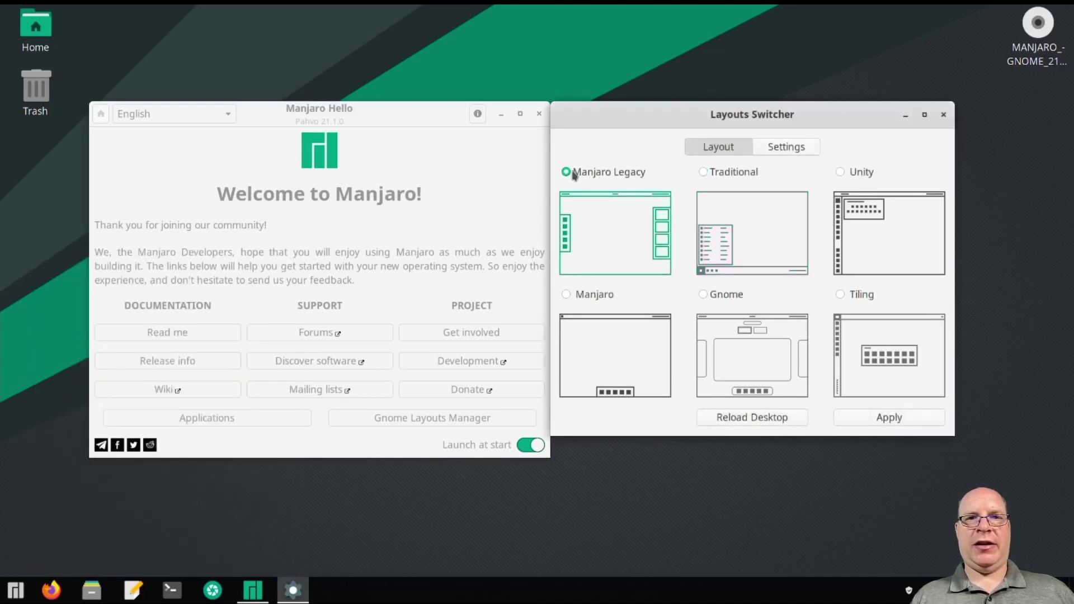
left_click(883, 418)
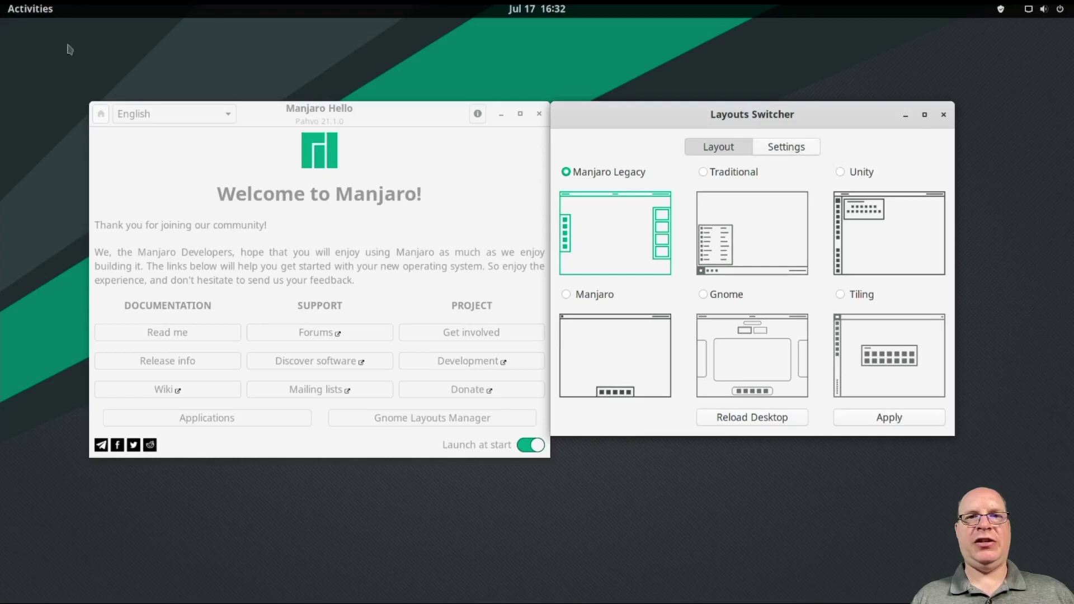
left_click(28, 11)
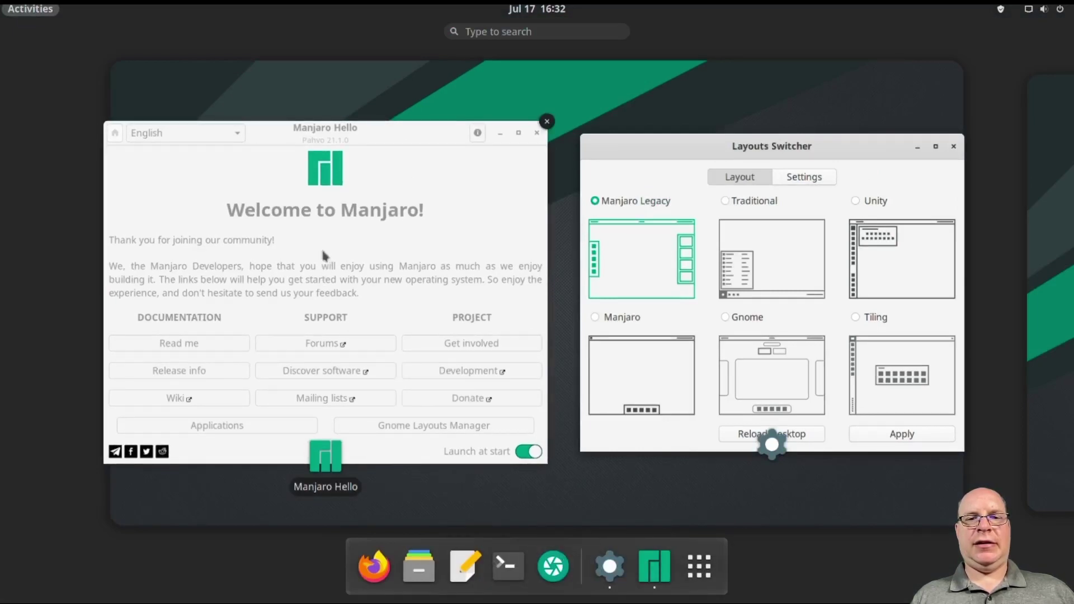
left_click(651, 155)
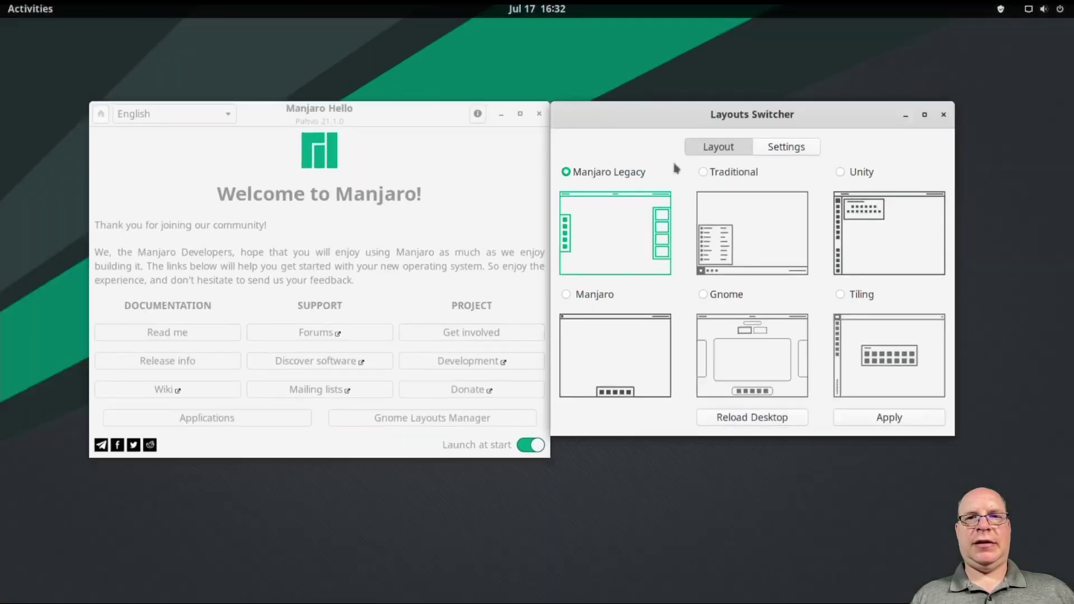
Switch to the Gnome layout, check the overview, and close Layouts Switcher.
left_click(704, 295)
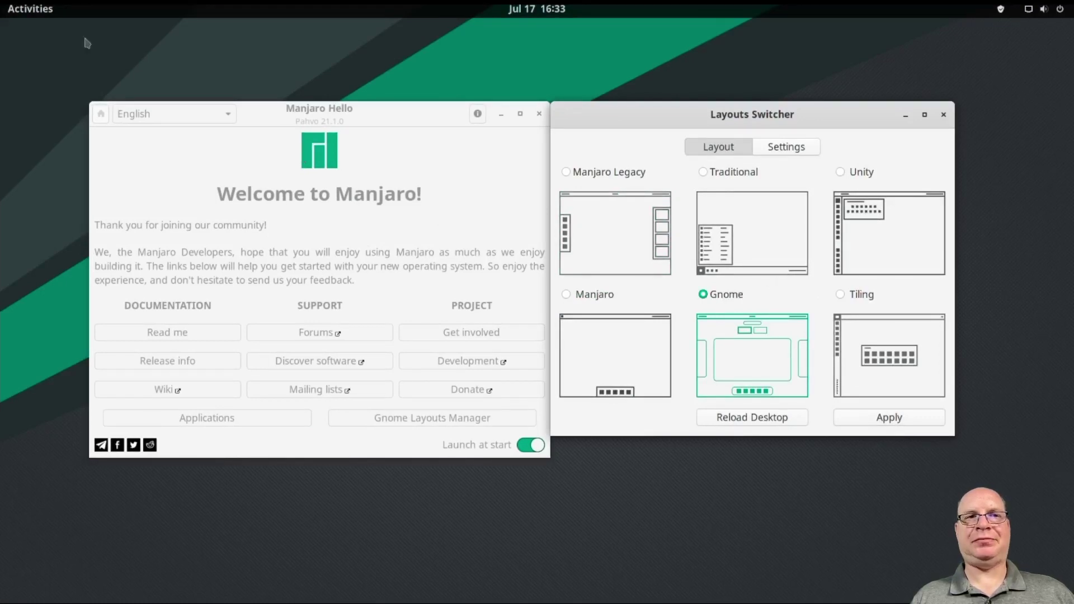
left_click(47, 14)
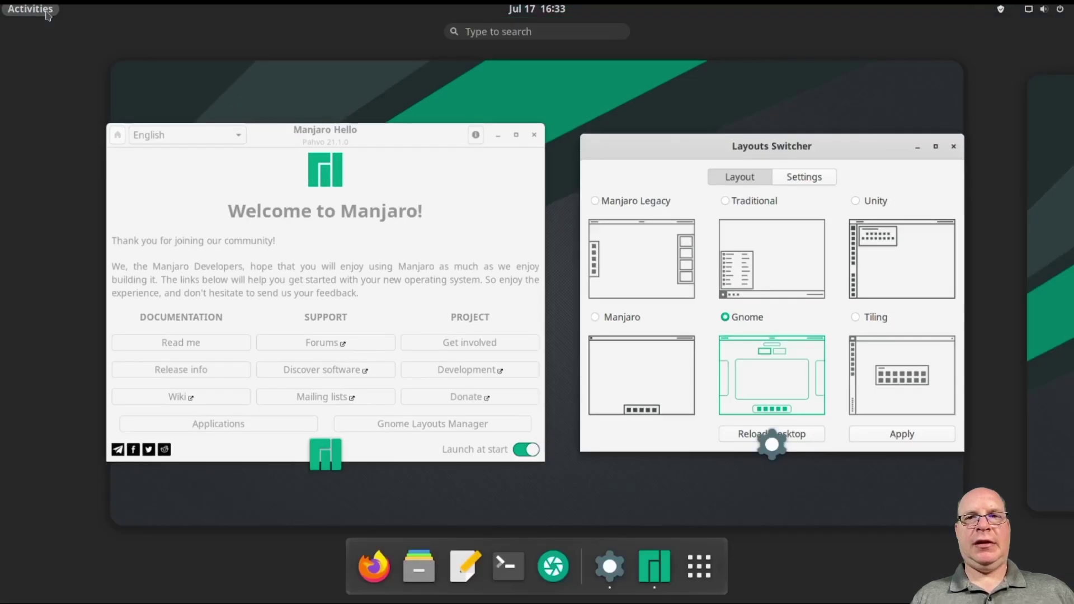
left_click(48, 14)
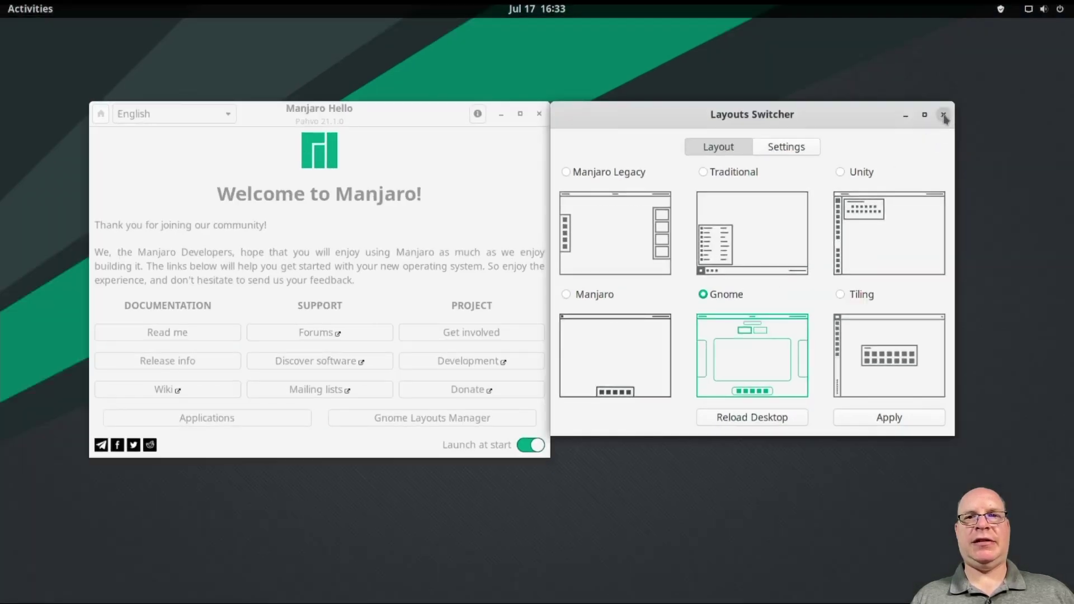
left_click(943, 116)
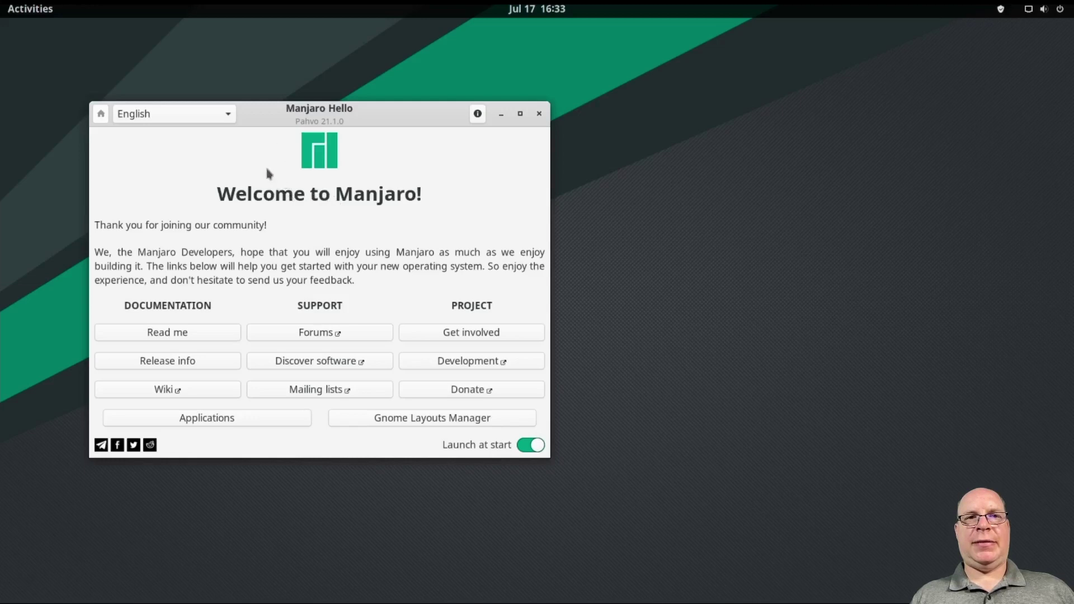
Open Tweaks Appearance, set application theme Adwaita-maia-compact-dark, and keep the Adwaita (default) cursor.
key("super")
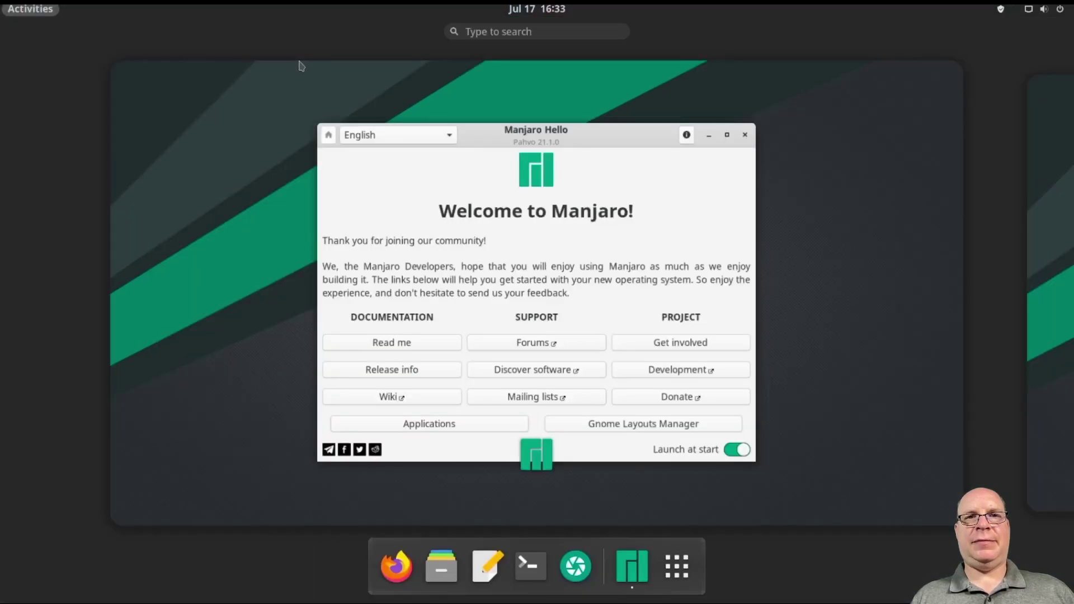
type("tweaks")
key("Return")
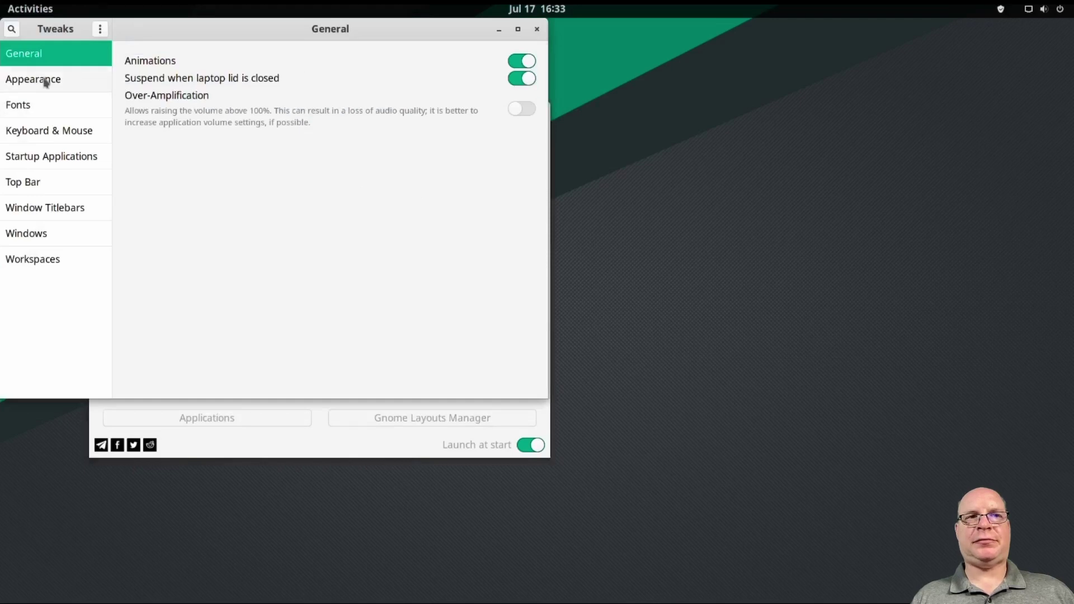
left_click(47, 82)
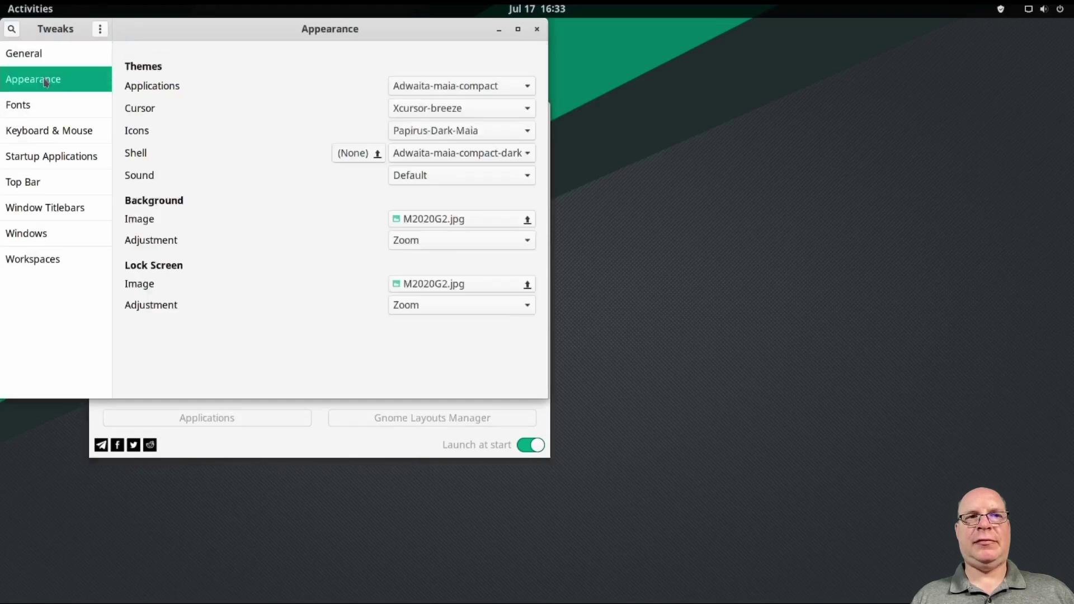
left_click(529, 86)
left_click(499, 109)
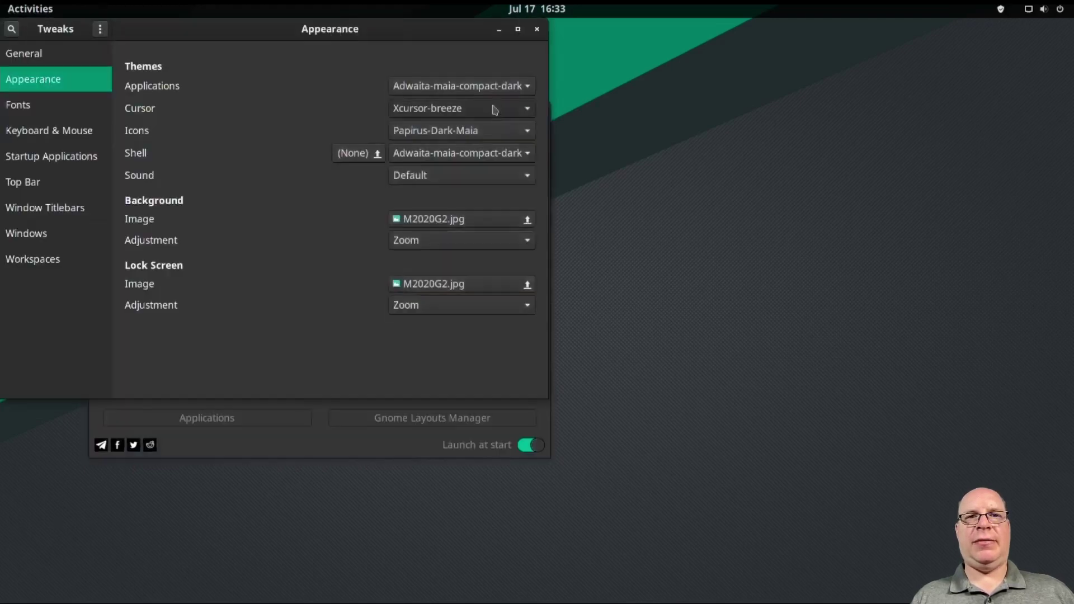
left_click(474, 110)
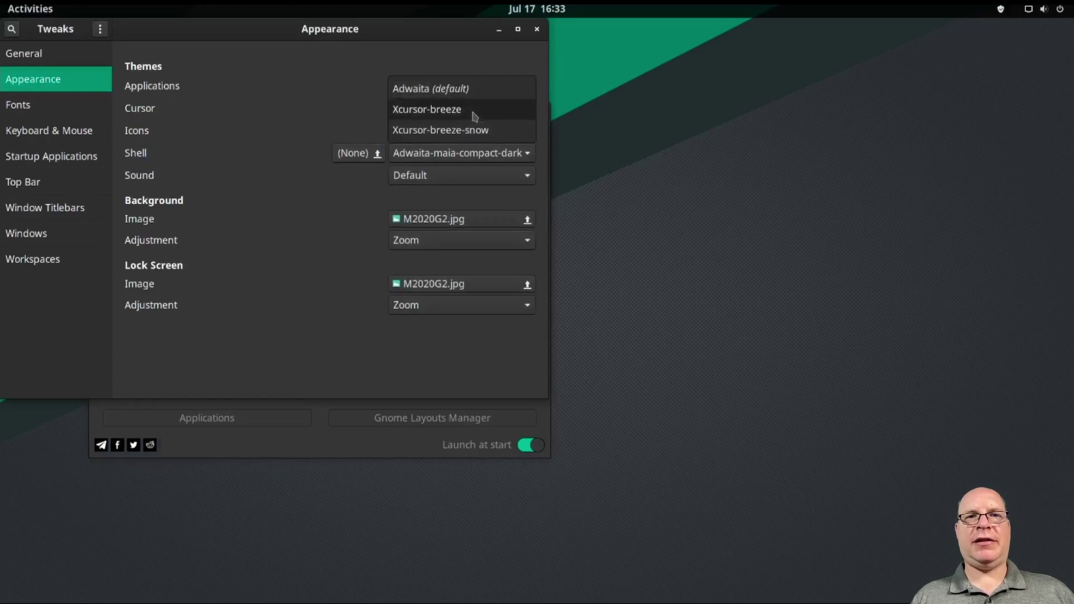
left_click(470, 91)
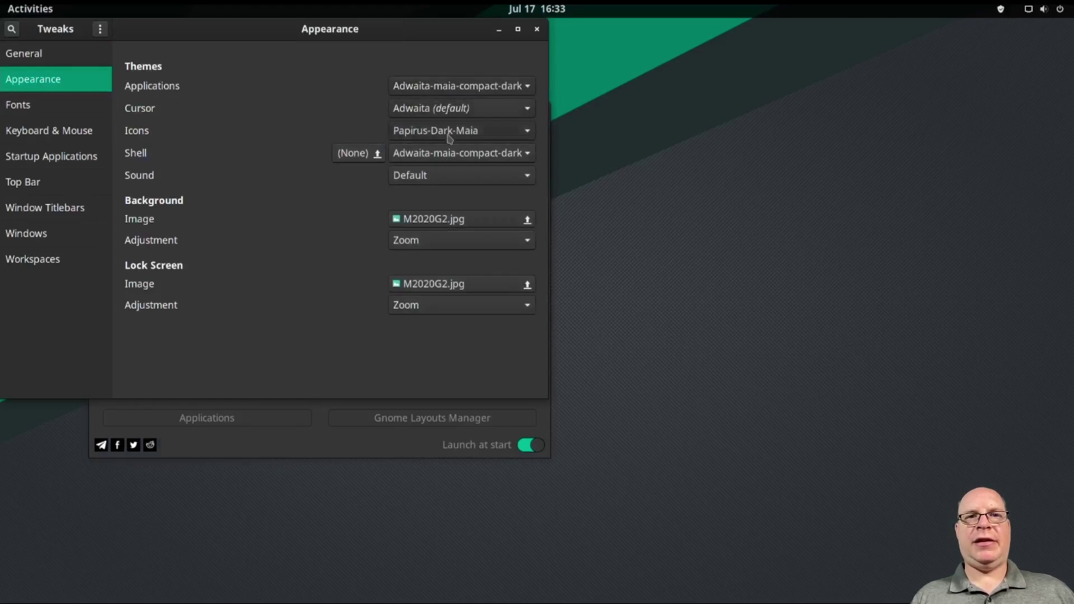
Choose Wallpaper-ST2-Black.jpg as the background image and as the lock screen image.
left_click(435, 220)
left_click(275, 58)
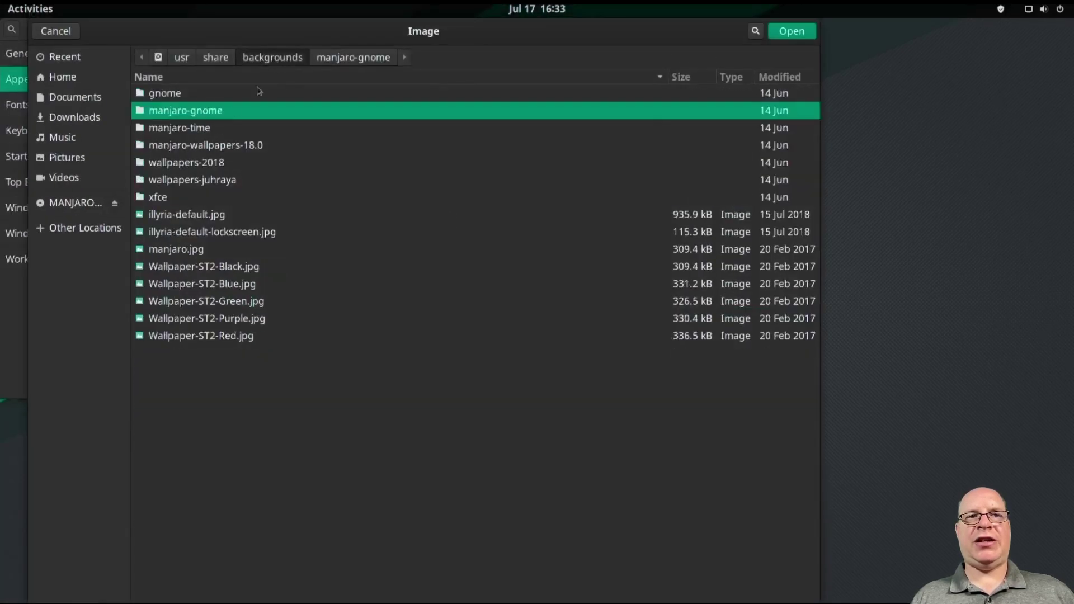
left_click(202, 268)
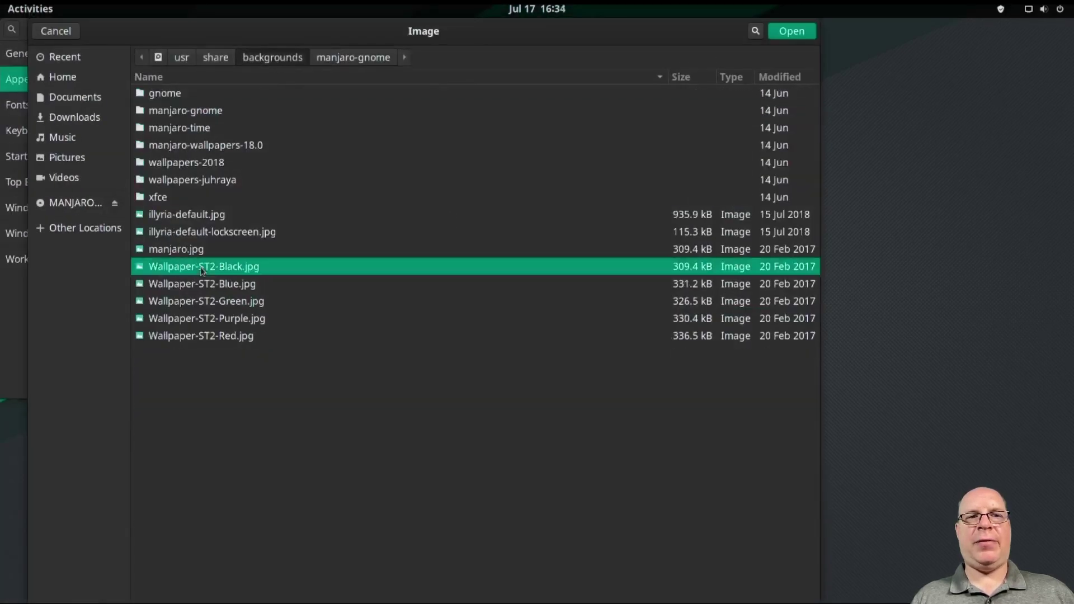
double_click(202, 269)
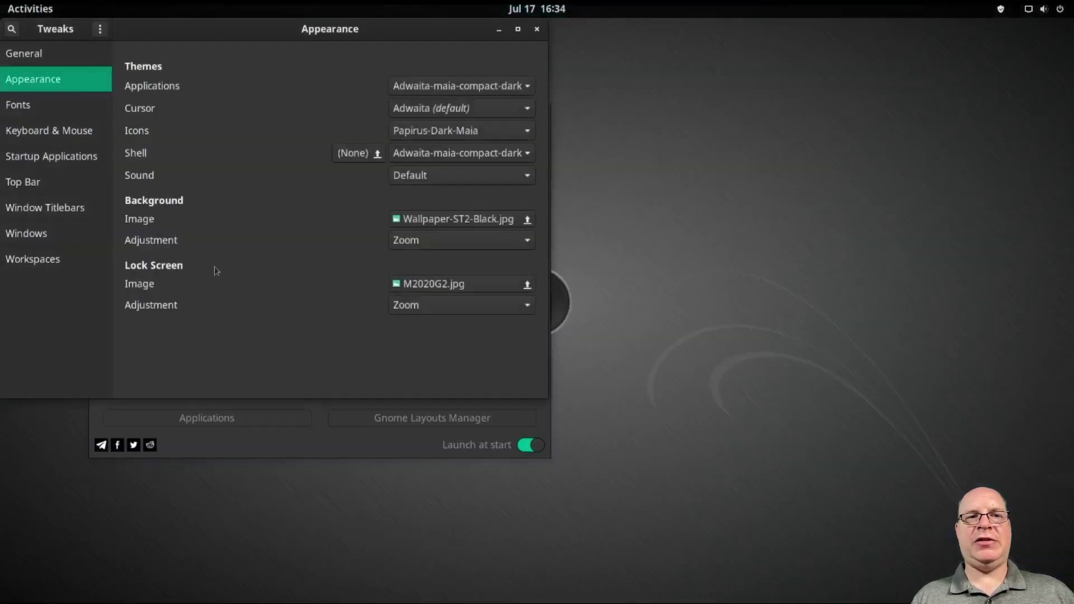
left_click(446, 284)
left_click(274, 59)
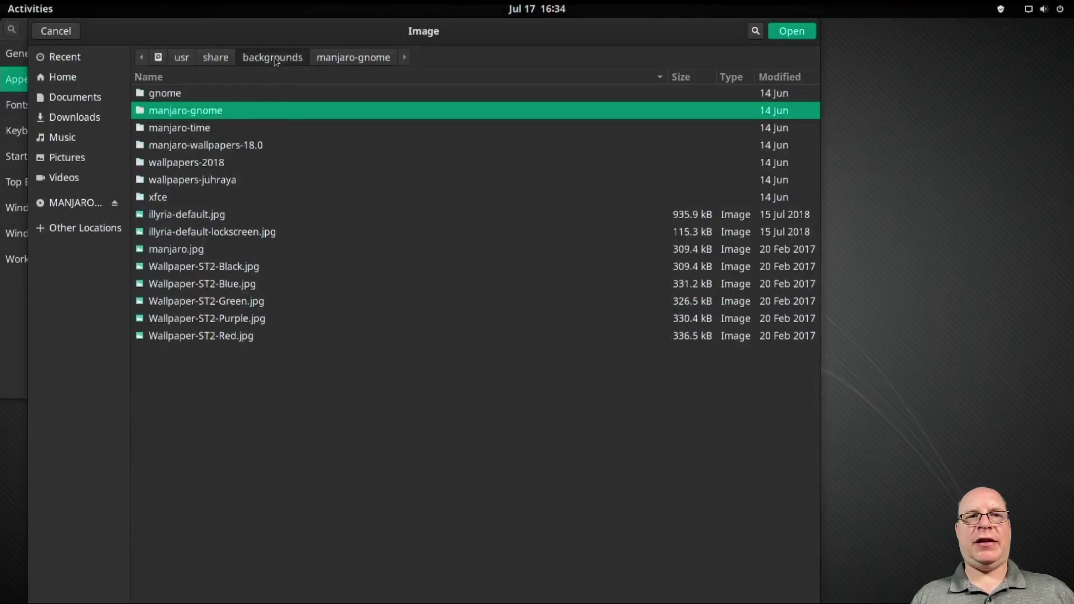
double_click(202, 269)
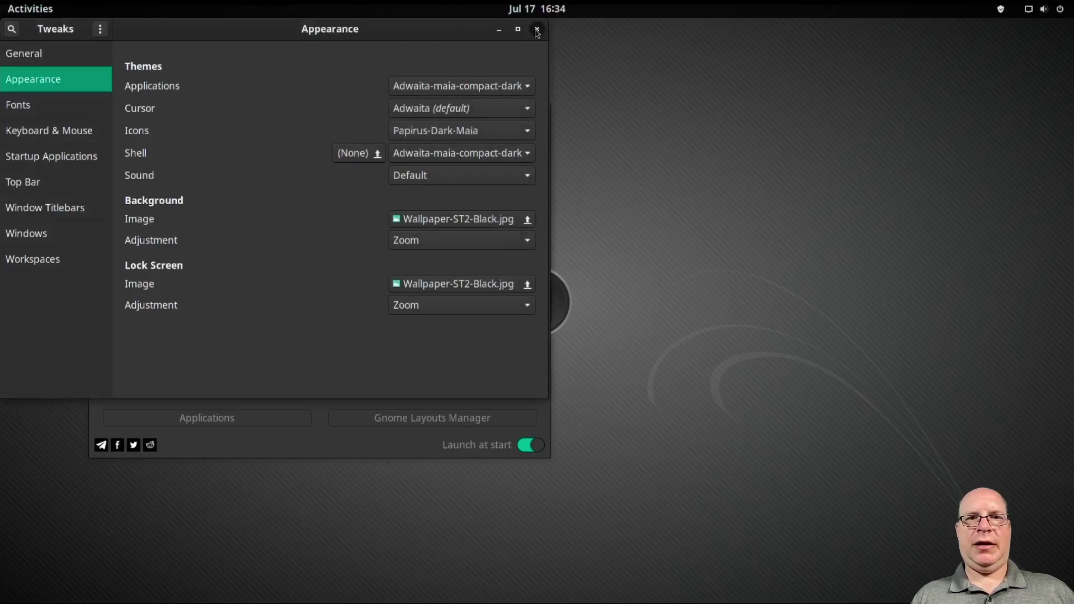
Close Tweaks, minimize Manjaro Hello, and launch gufw, authenticating with the administrator password.
left_click(536, 31)
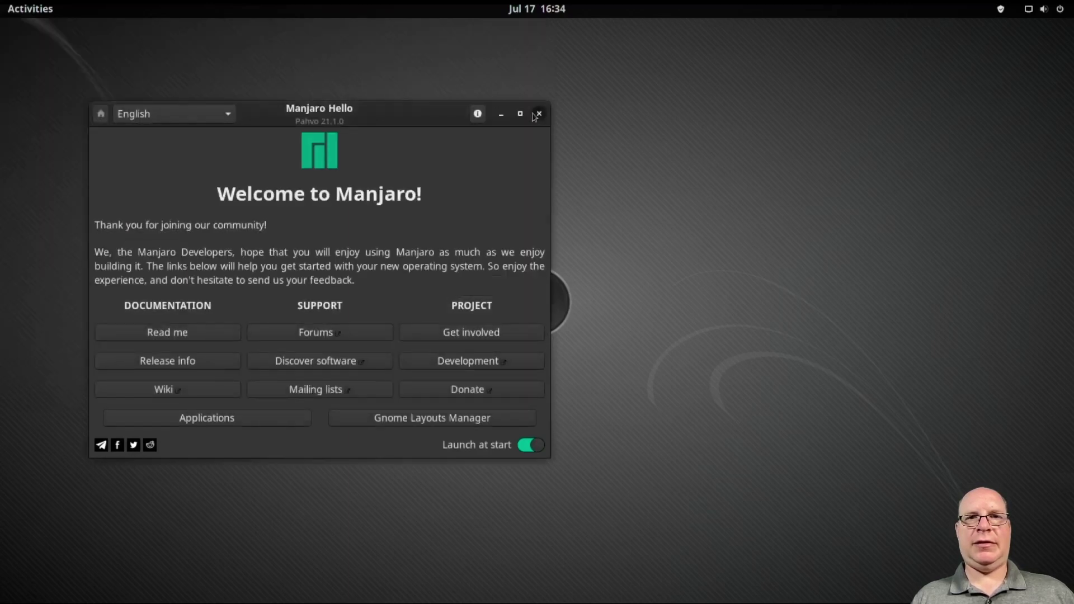
left_click(502, 117)
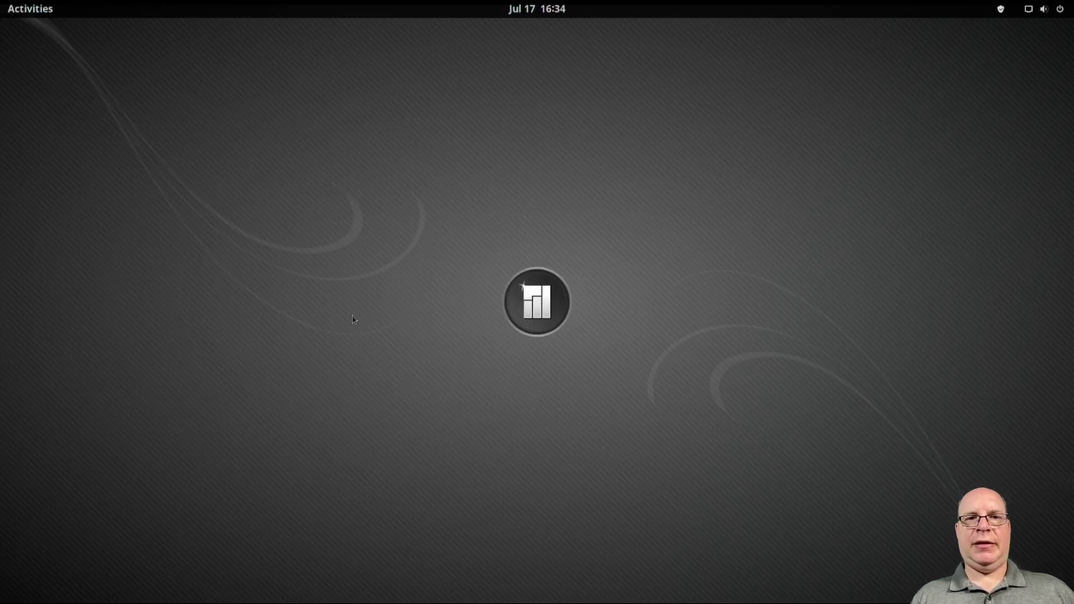
key("super")
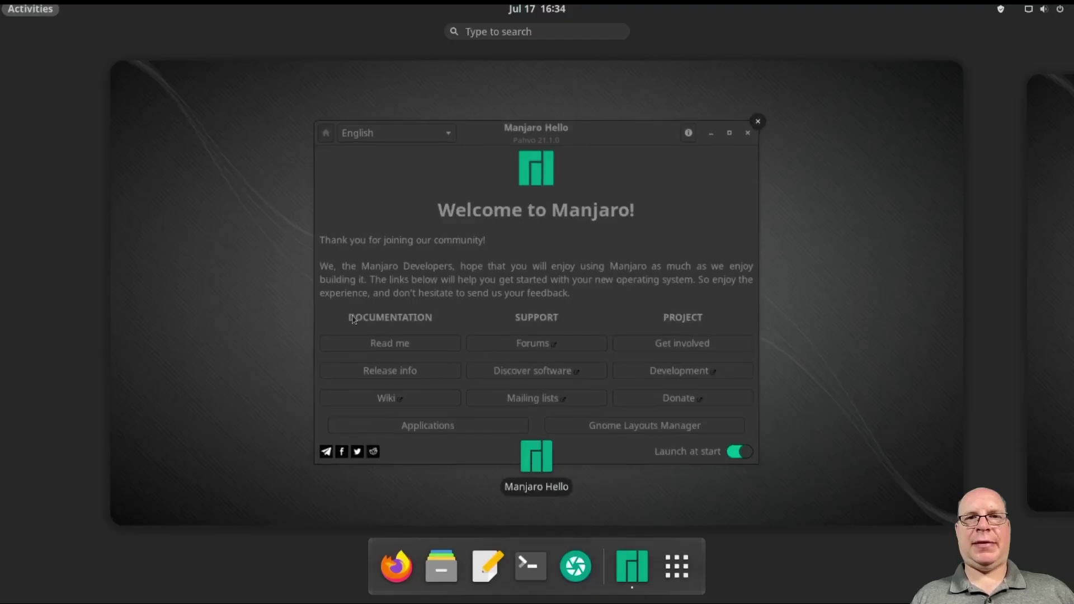
type("gufw")
key("Return")
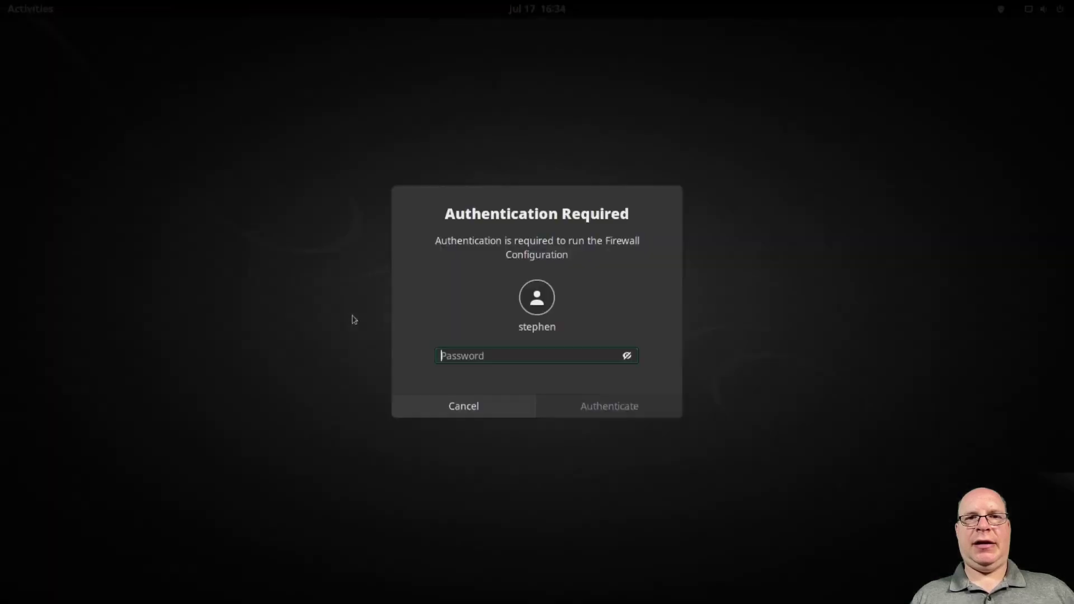
type("*******")
key("Return")
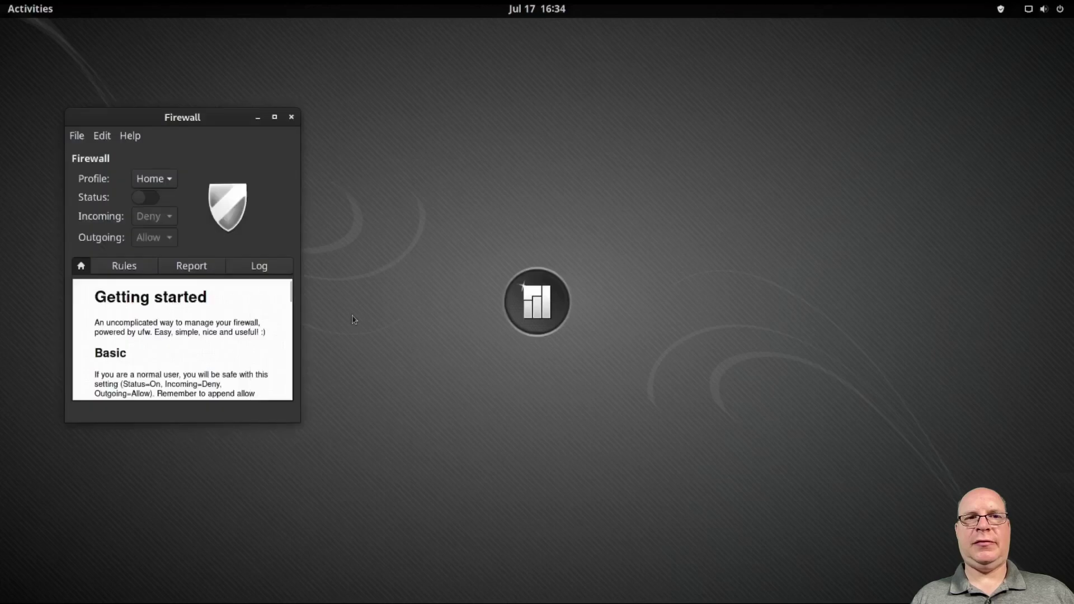
Enable the firewall and add a preconfigured rule allowing incoming Transmission traffic (port 51413).
left_click(148, 200)
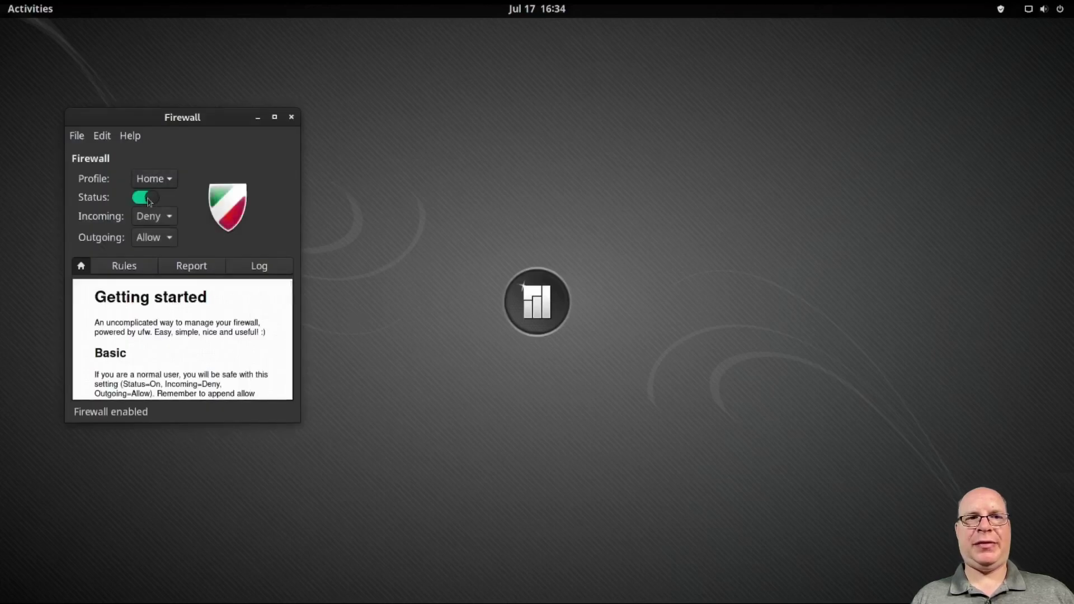
left_click(119, 269)
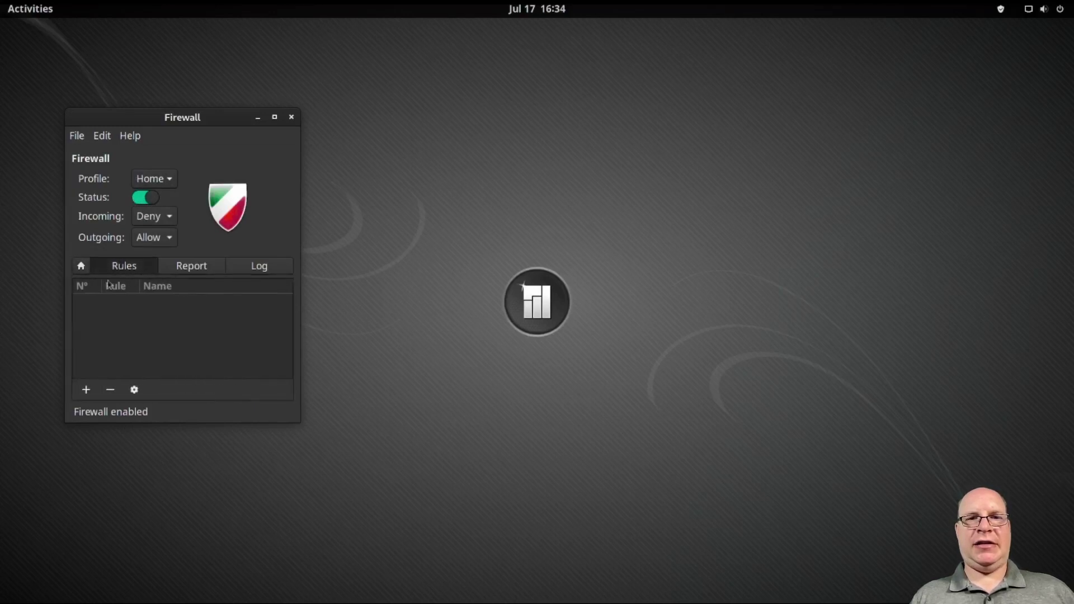
left_click(86, 391)
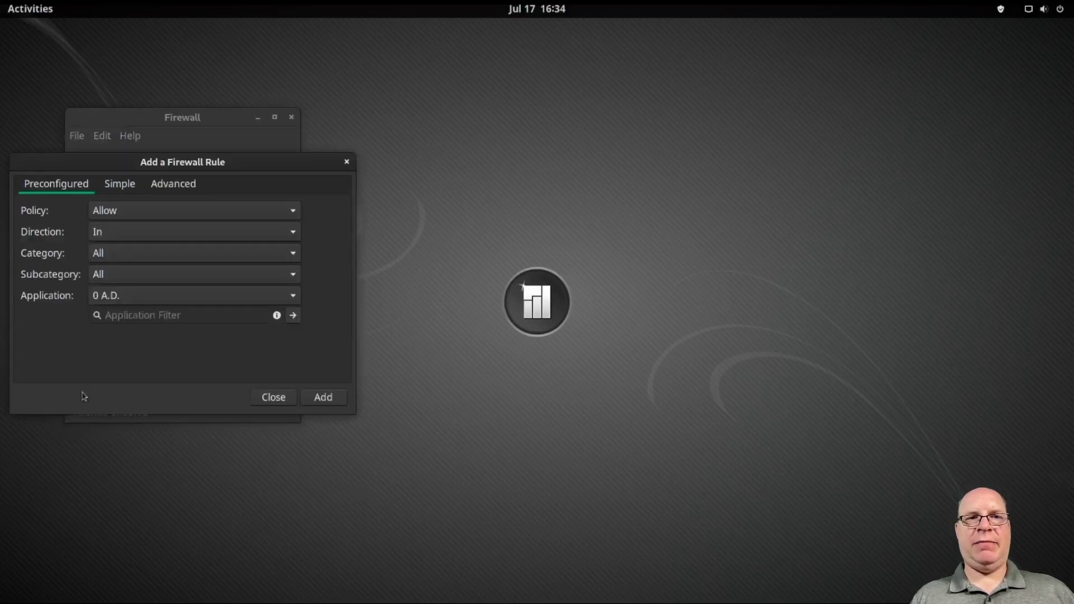
left_click(170, 298)
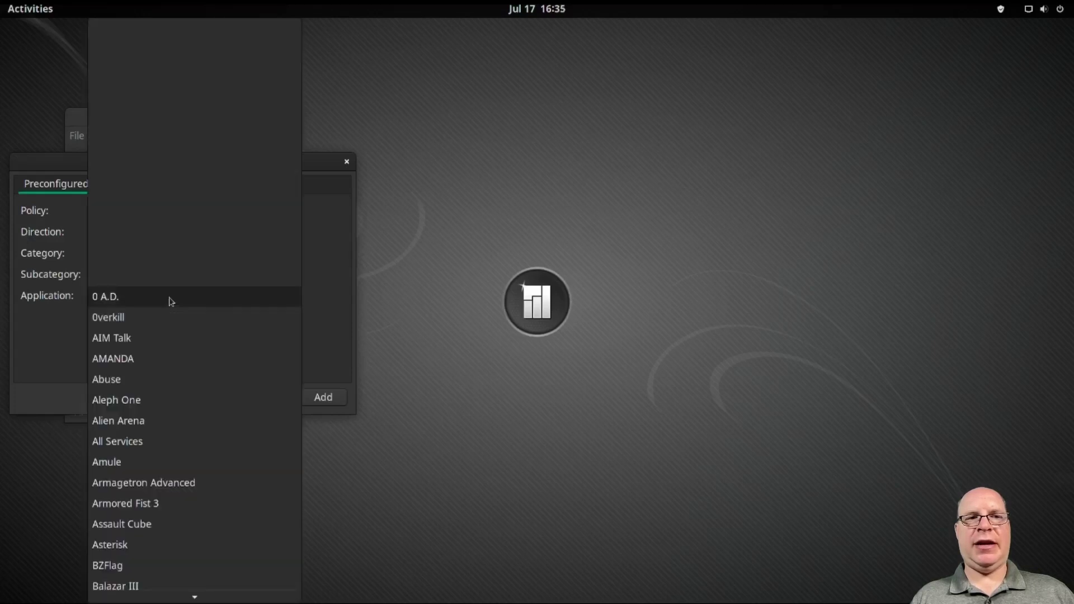
scroll(171, 302, "down", 20)
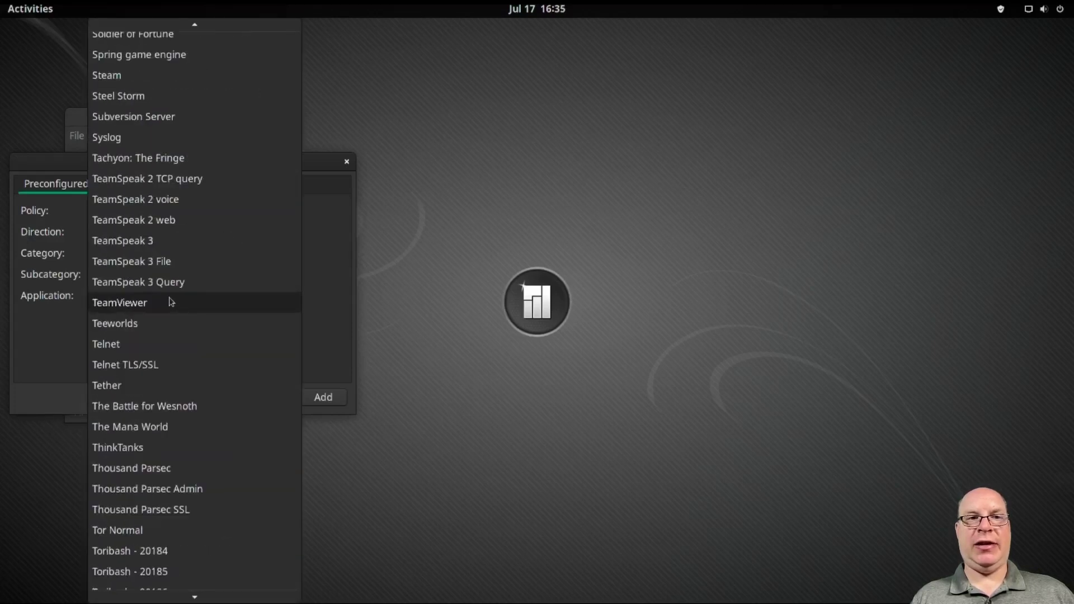
scroll(171, 302, "down", 9)
key("Up")
key("Up")
key("Up")
key("Up")
key("Up")
key("Up")
key("Up")
key("Up")
key("Up")
key("Up")
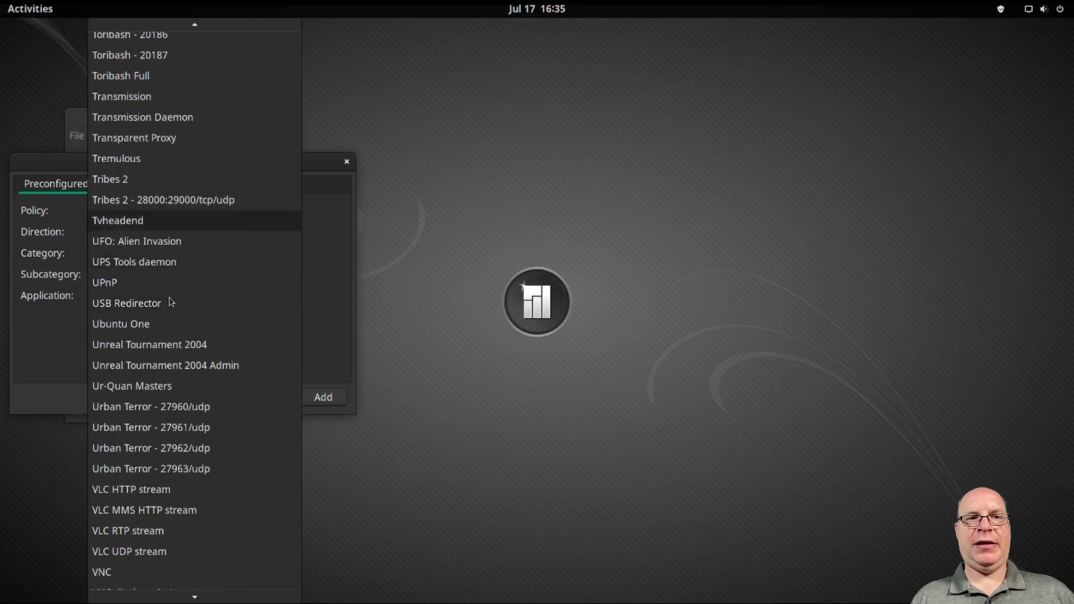
key("Escape")
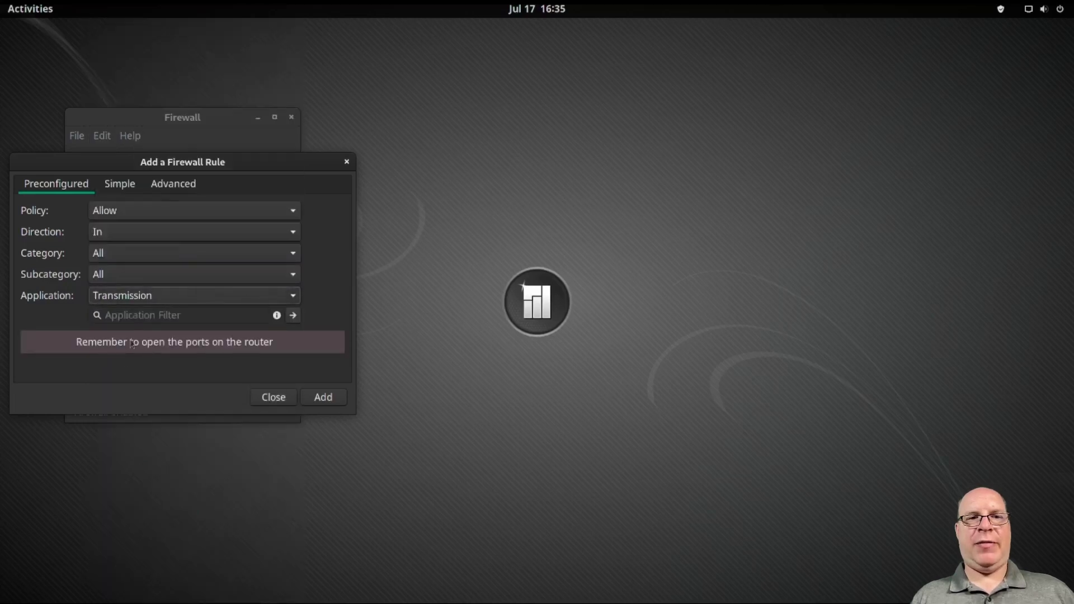
left_click(324, 401)
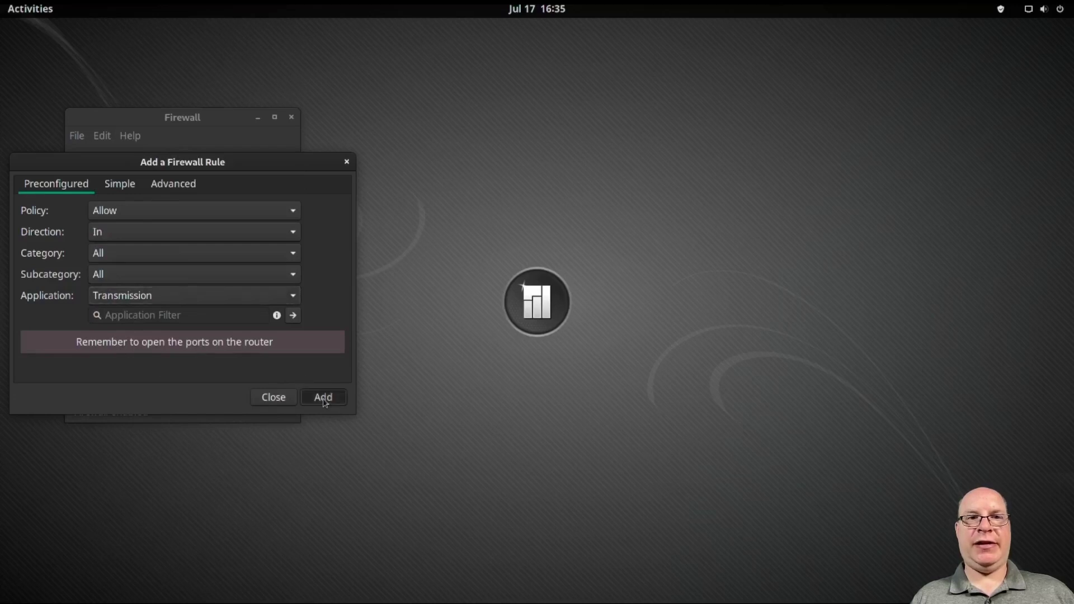
left_click(279, 399)
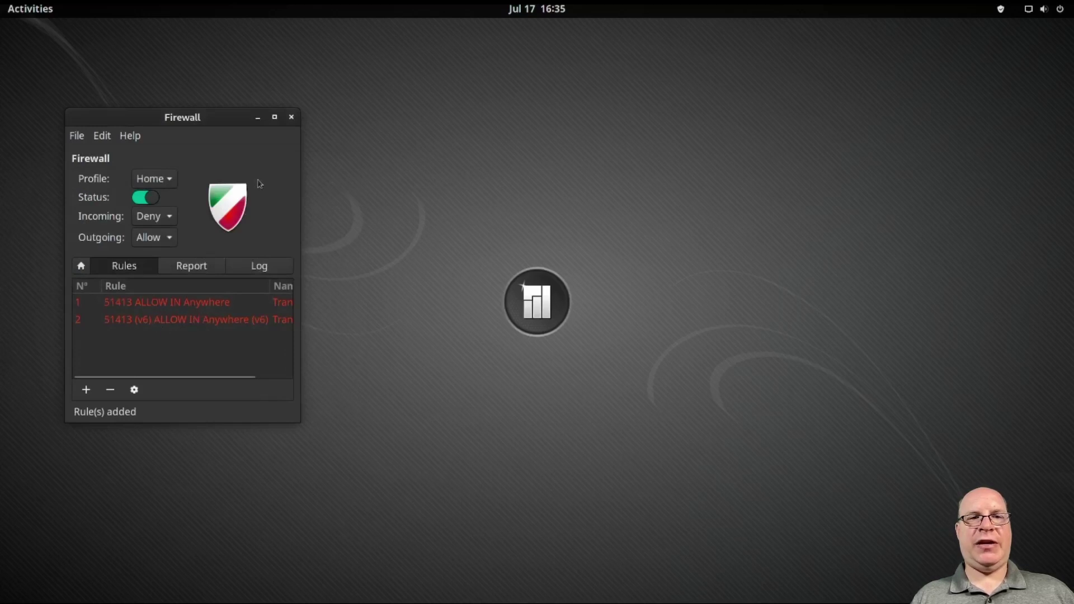
Close Gufw and launch GNOME Terminal from the Activities search.
left_click(291, 117)
key("super")
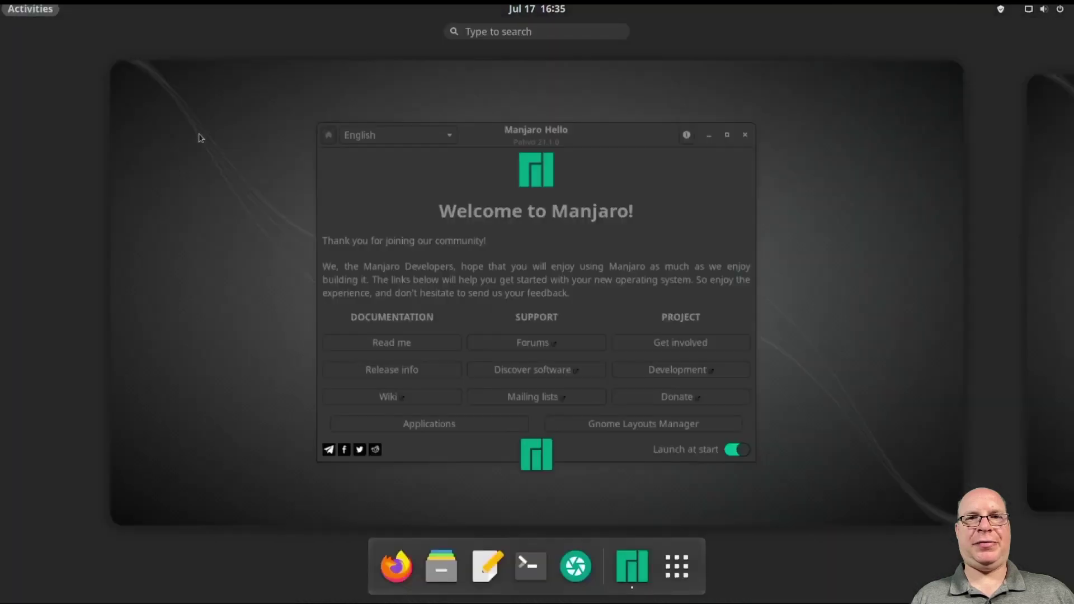
type("terminal")
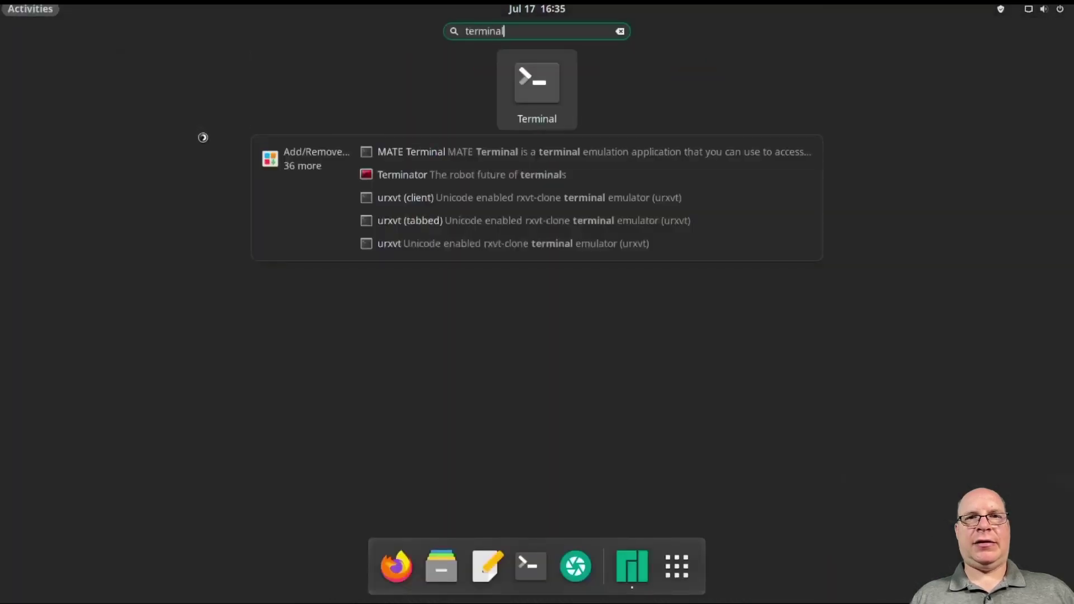
key("Return")
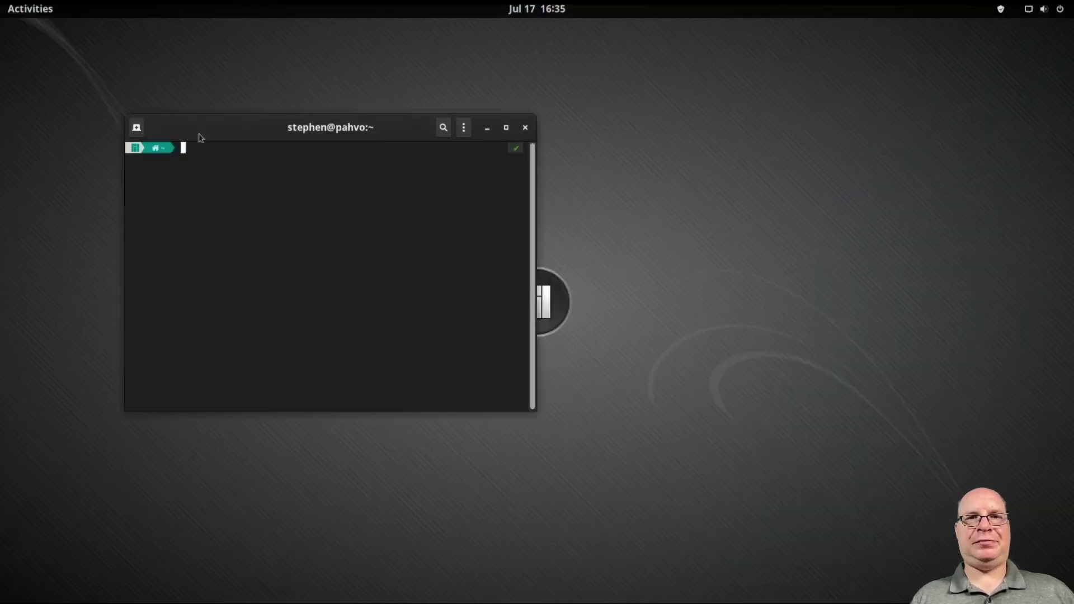
key("ctrl+plus")
key("ctrl+plus")
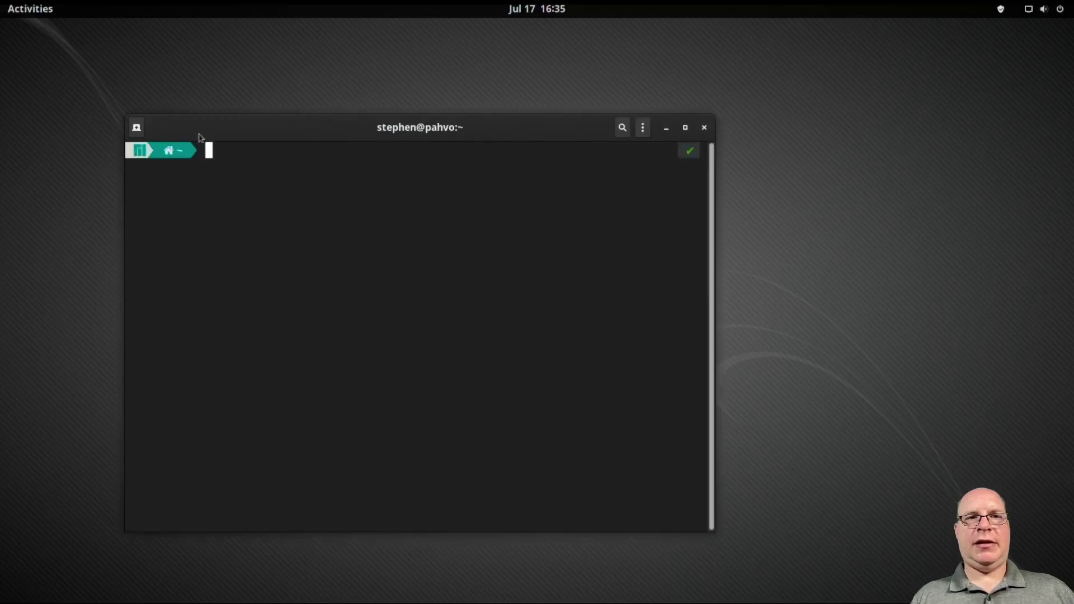
left_click(685, 127)
key("ctrl+l")
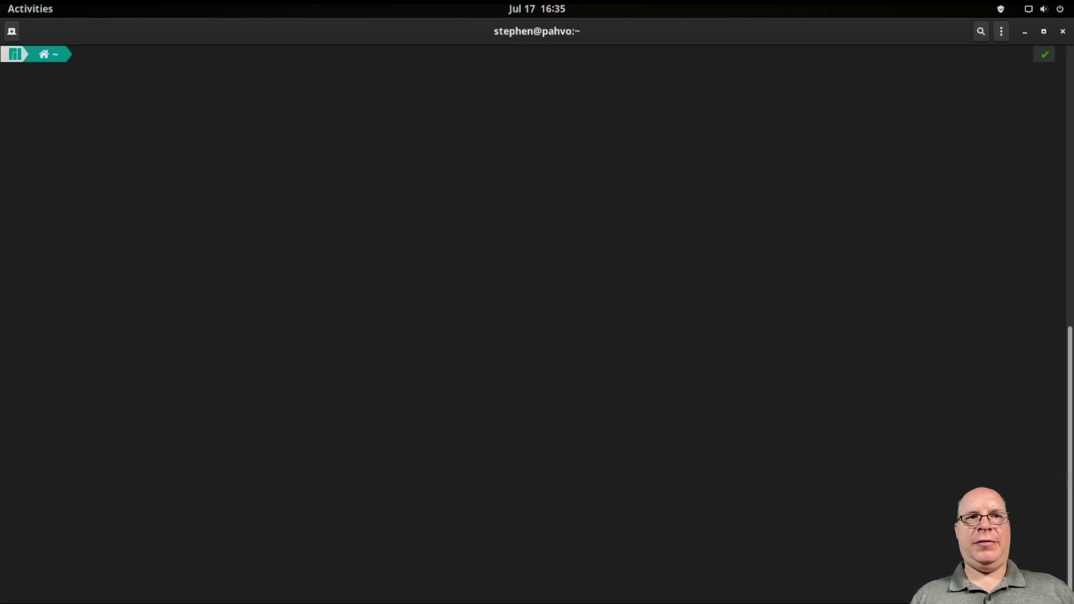
type("git clone https://aur.archlinux.org/paru")
Clone the paru repository and change into the paru folder.
key("Return")
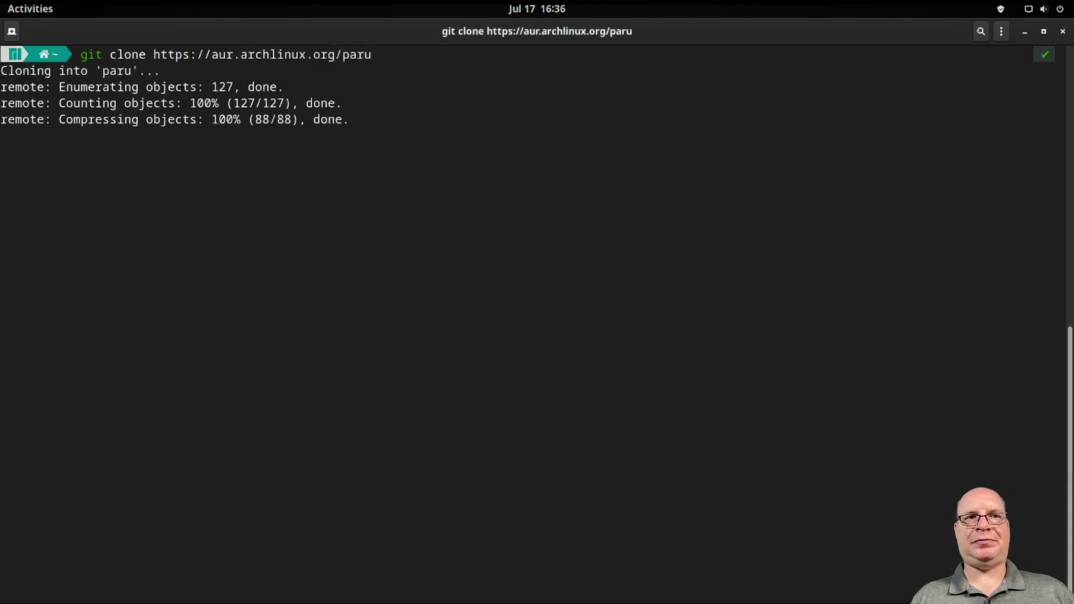
type("cd paru")
key("Return")
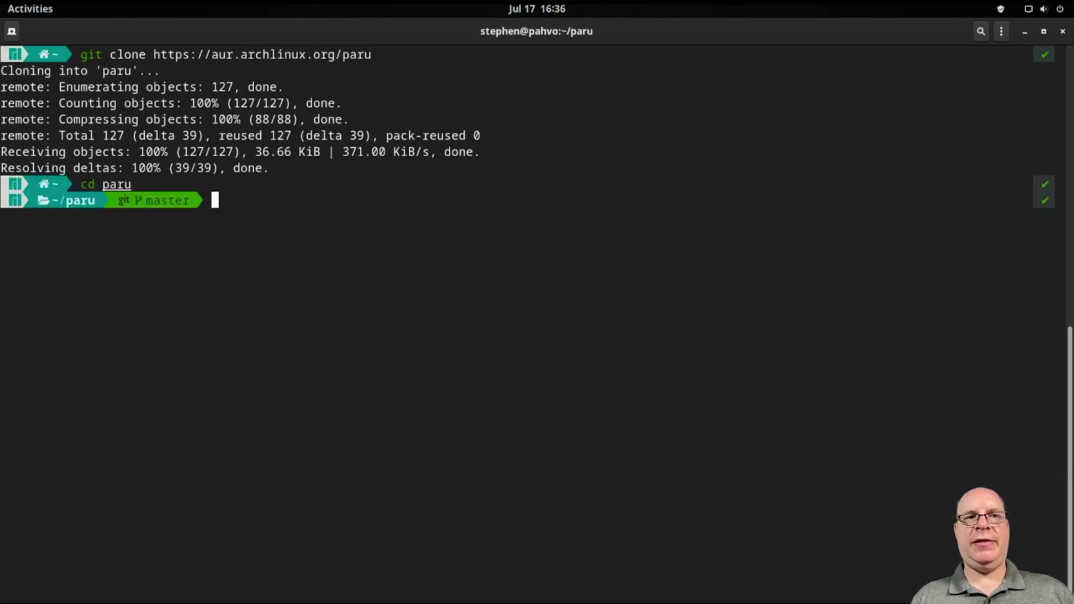
Install all base-devel packages with 'sudo pacman -S --needed base-devel', then clear the screen.
type("sudo pacman ")
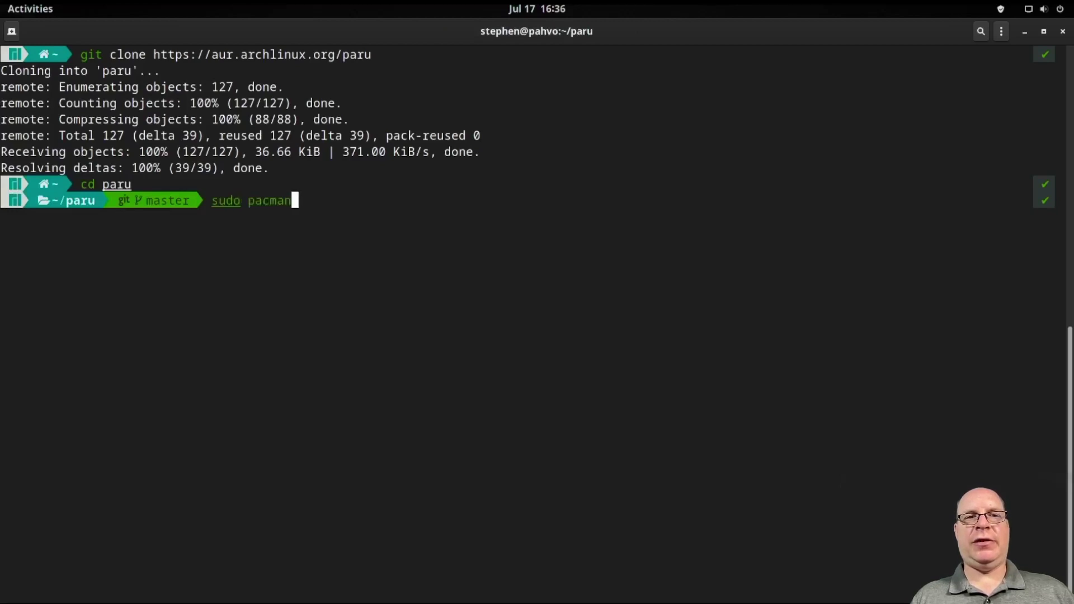
type("-S --")
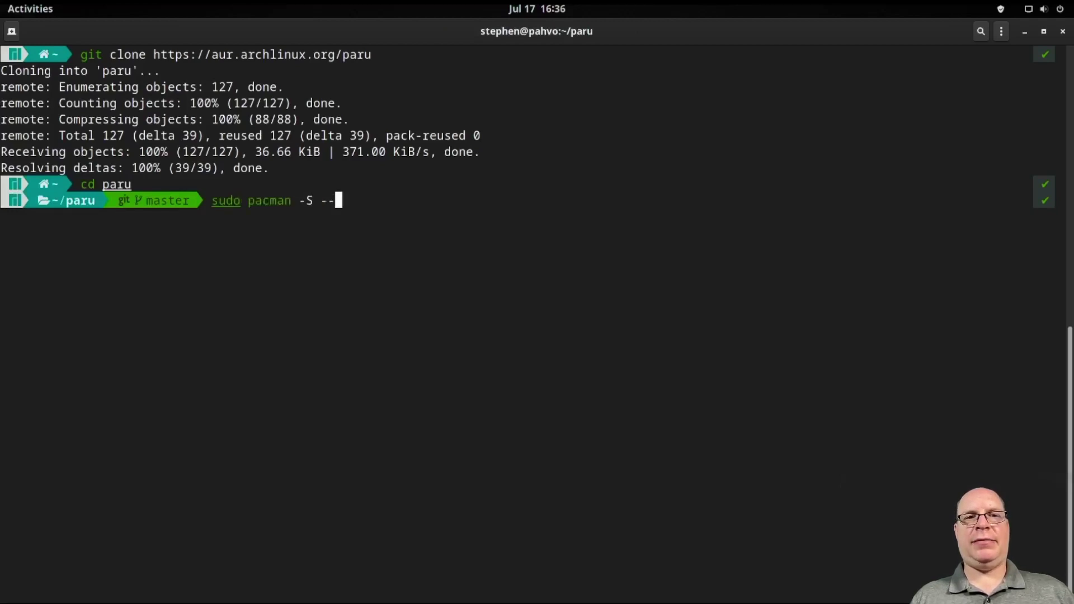
type("needed ")
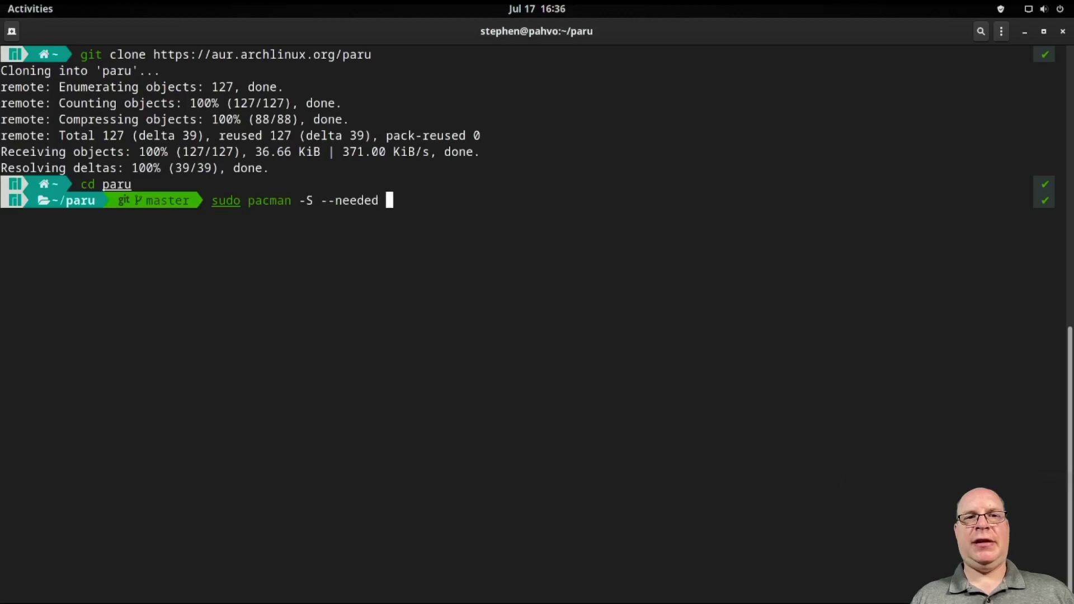
type("base-devel")
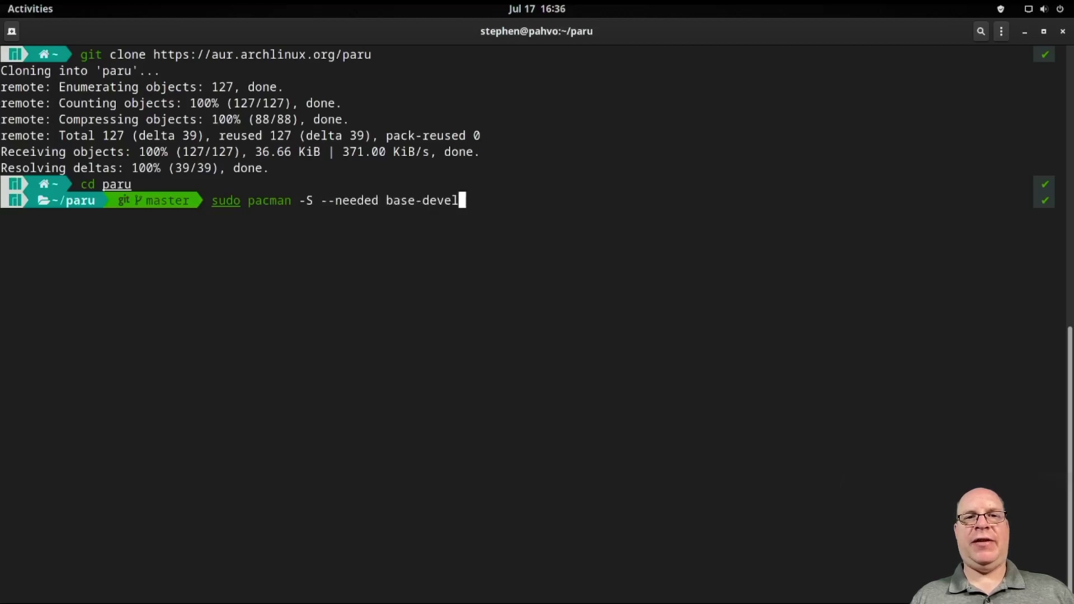
key("Return")
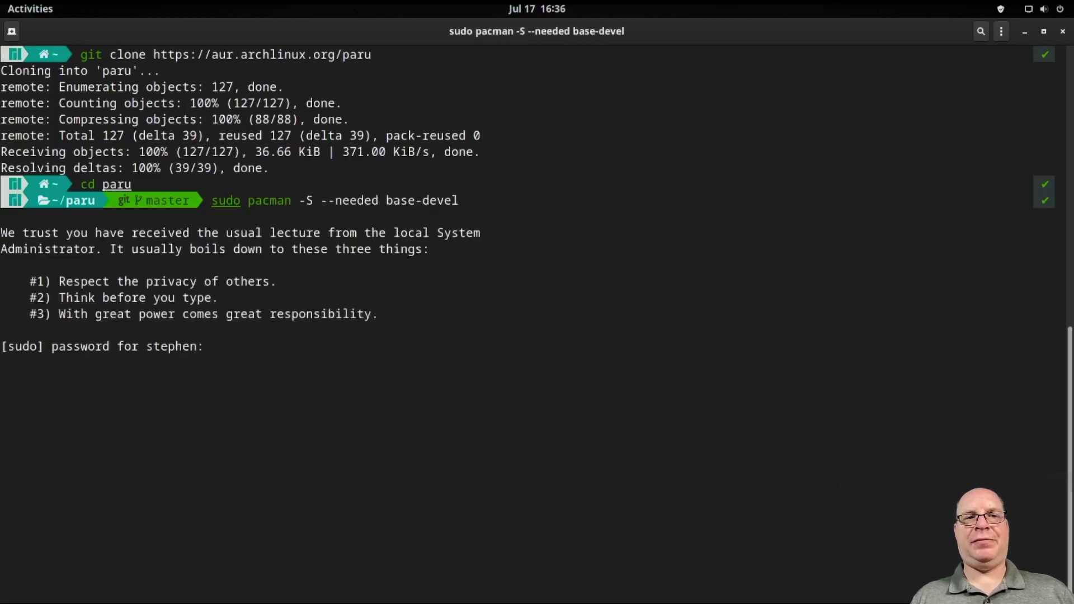
key("Return")
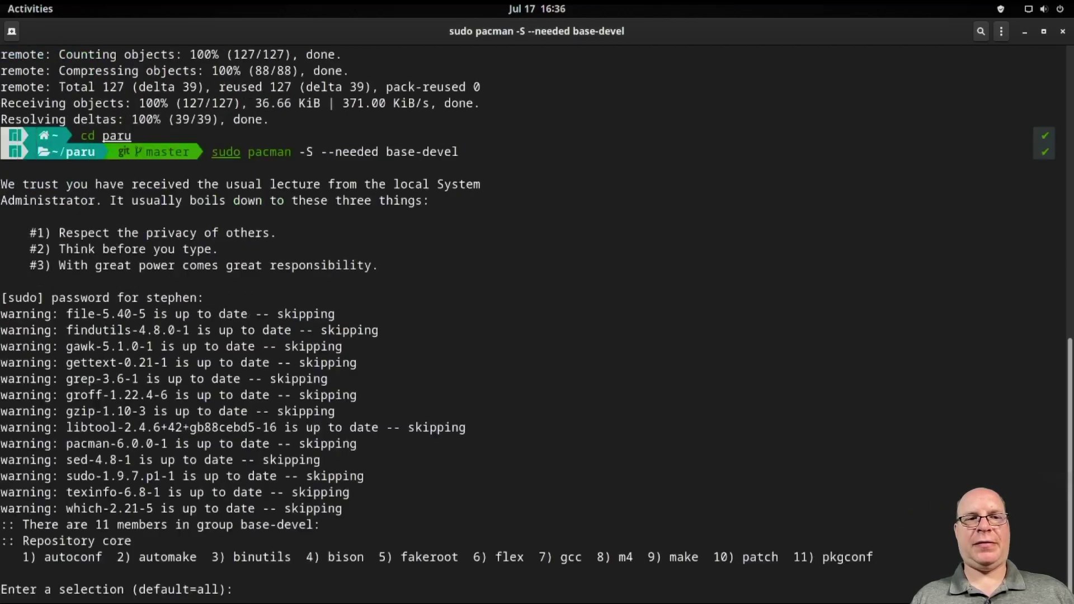
key("Return")
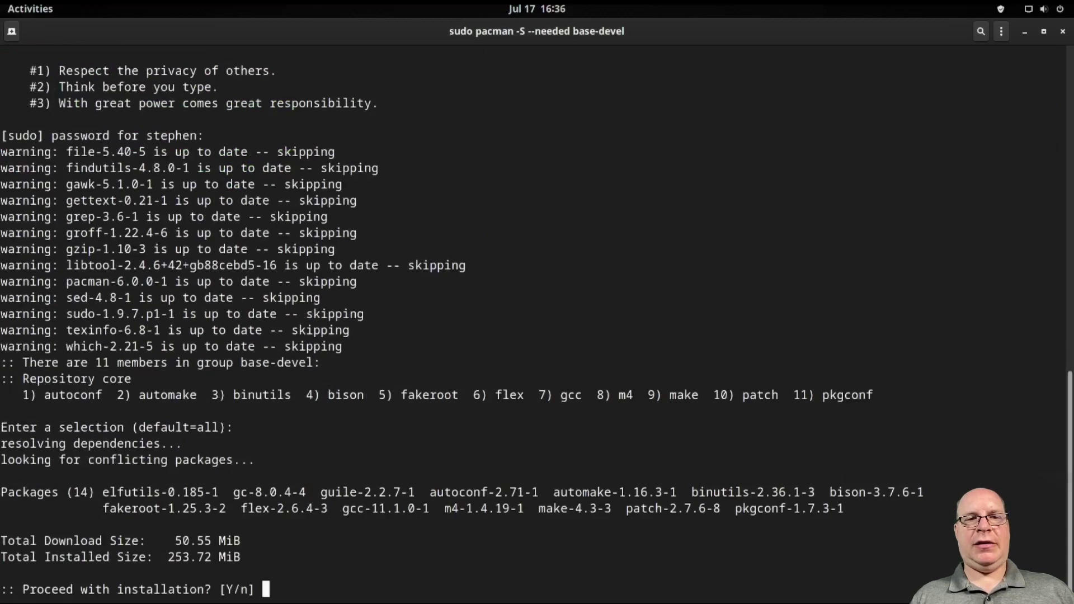
key("Return")
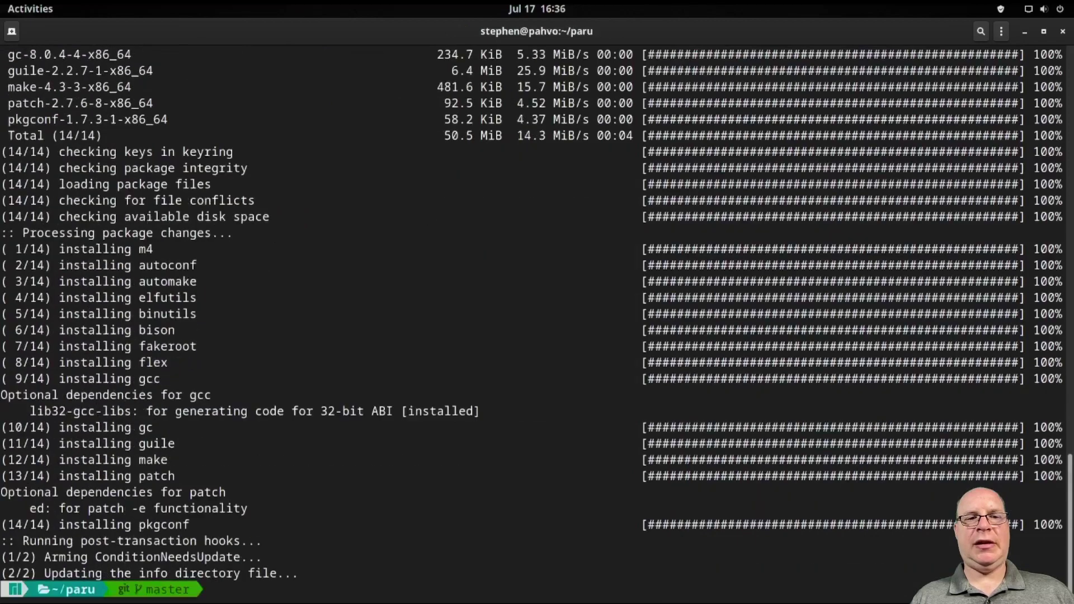
key("ctrl+l")
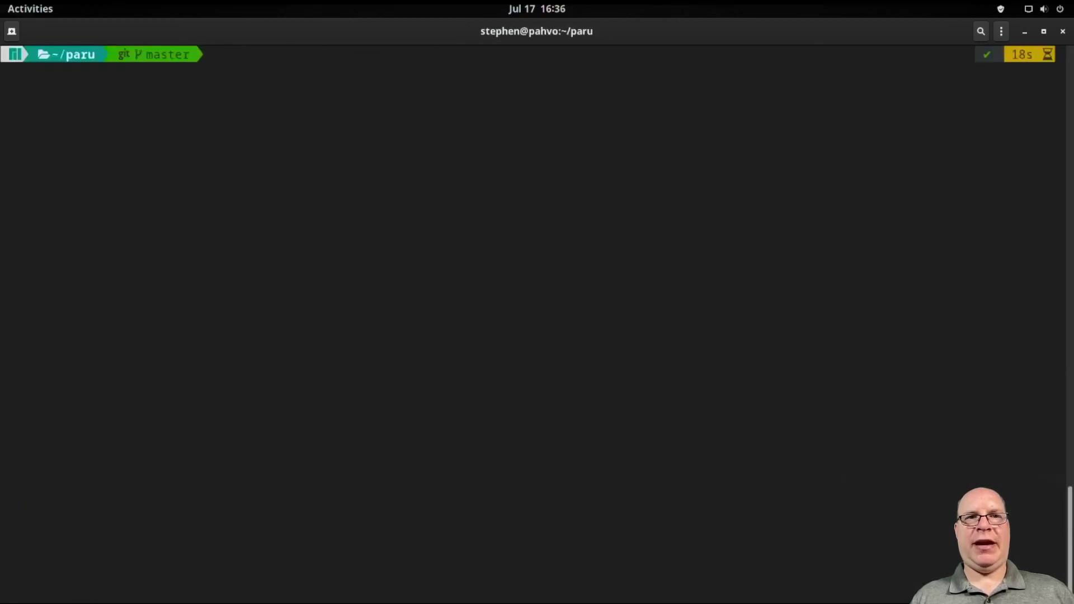
Build and install paru 1.7.3 with 'makepkg -si', accepting rust, then return home with cd.
type("make")
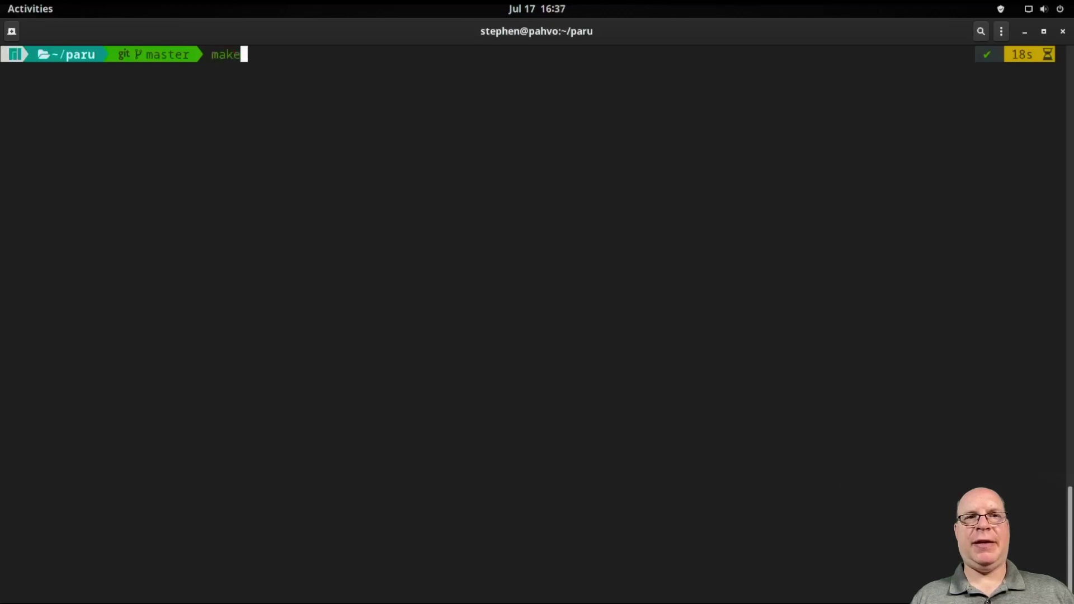
type("pkg -si")
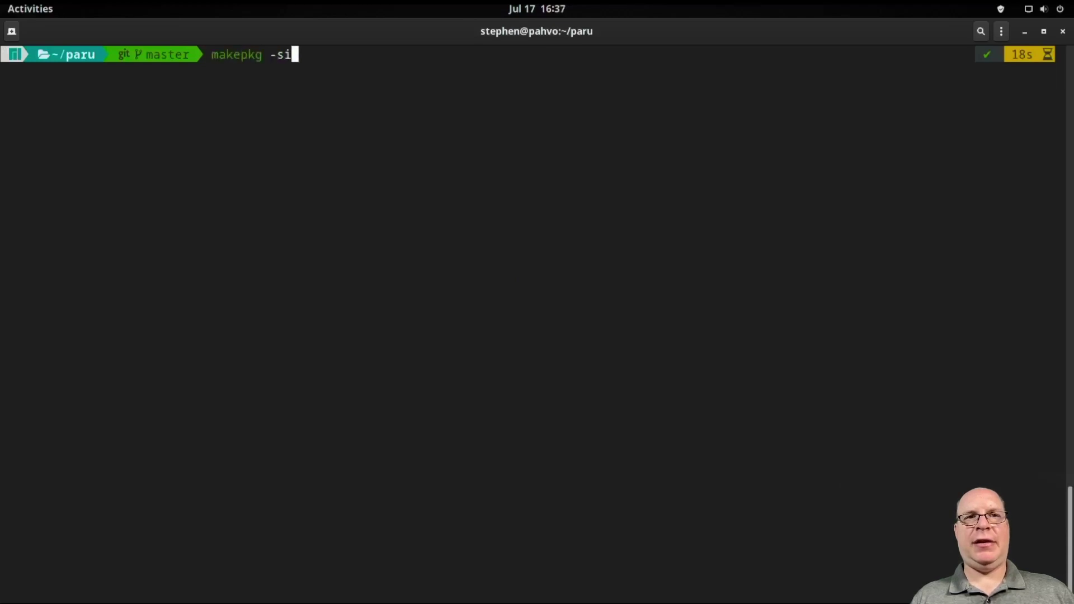
key("Return")
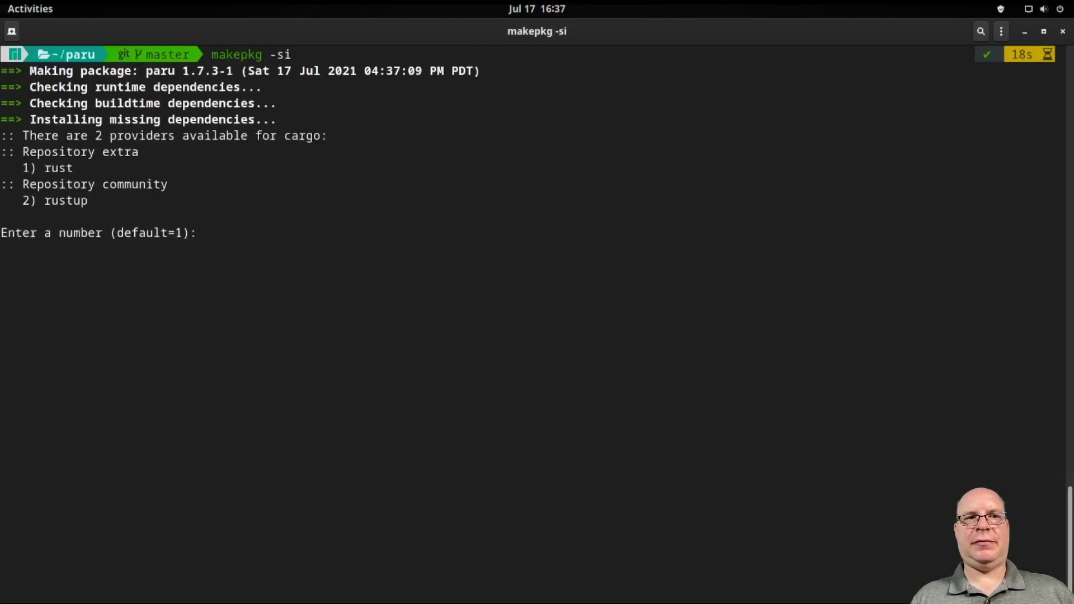
key("Return")
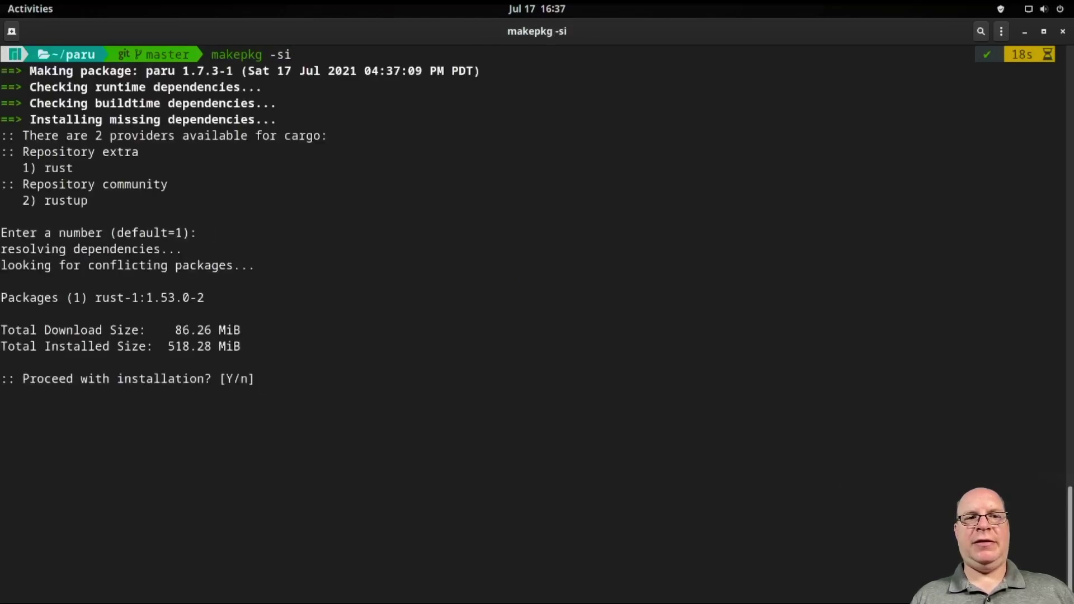
key("Return")
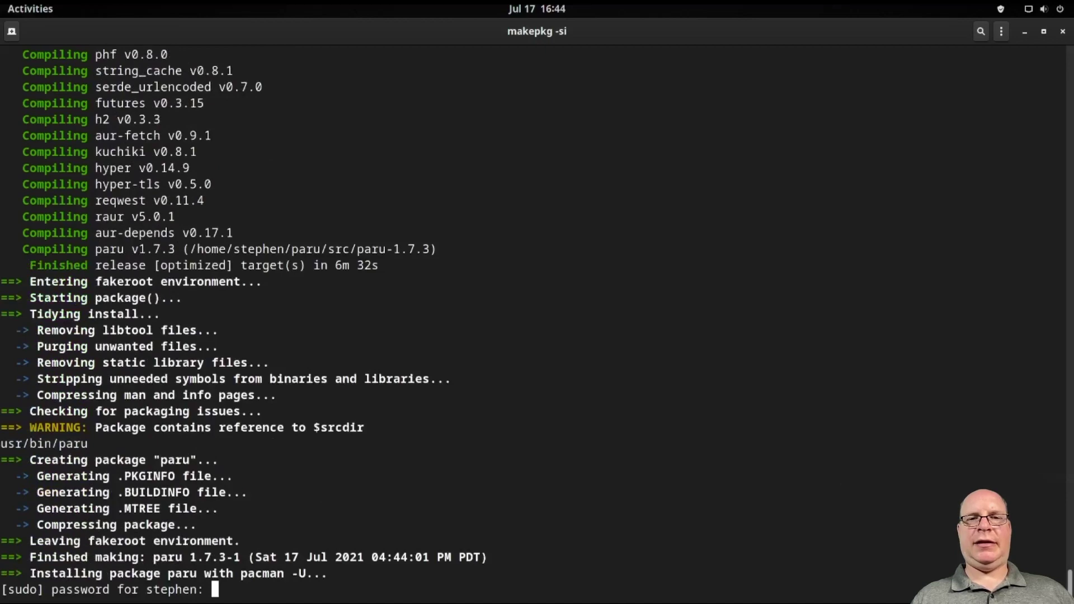
key("Return")
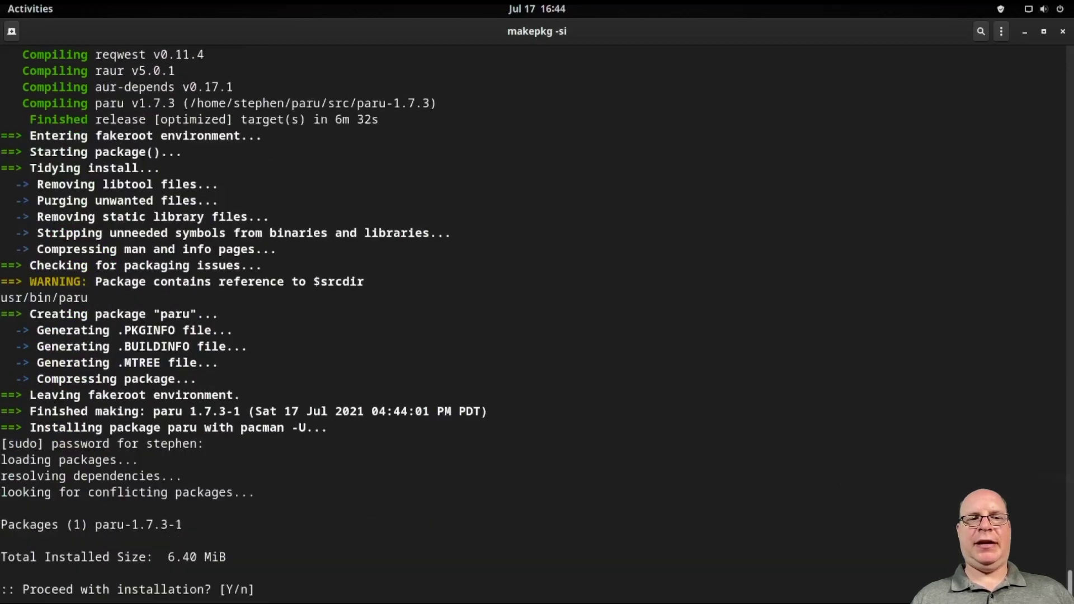
key("Return")
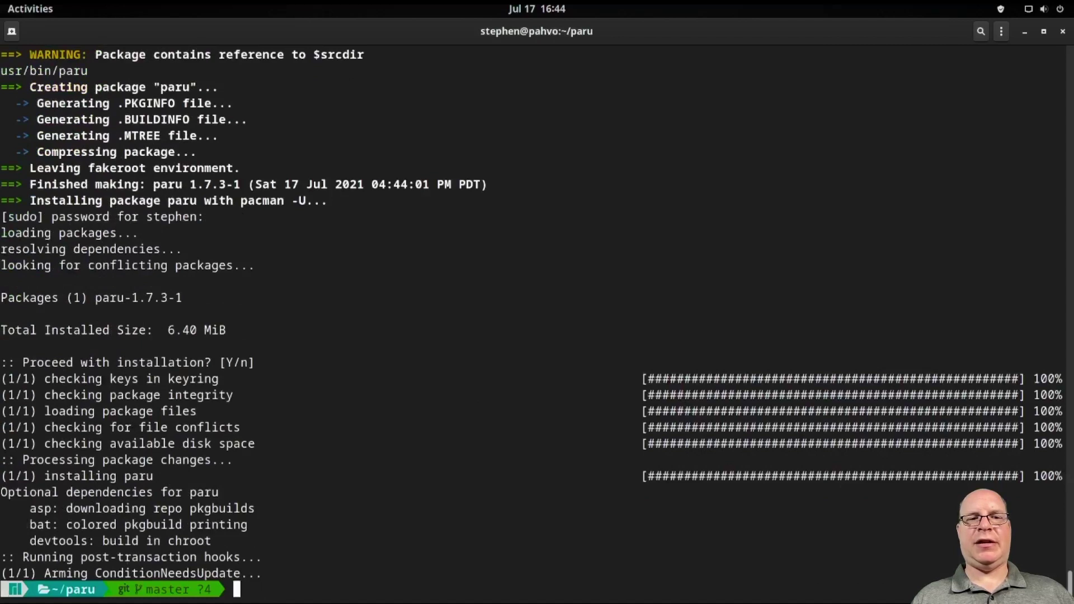
type("cd")
key("Return")
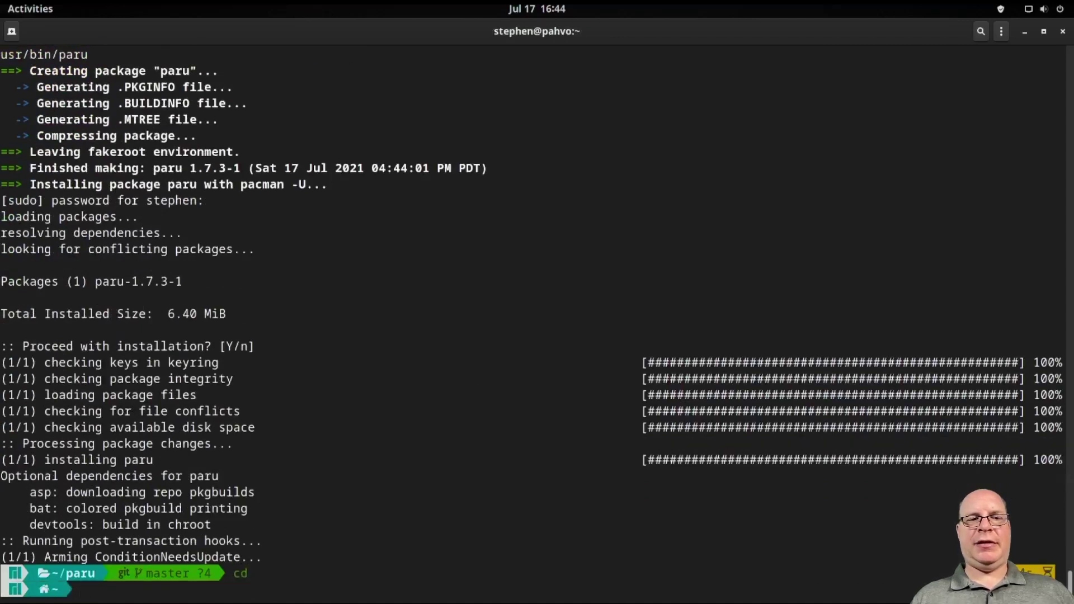
Delete the paru build folder with 'rm -fr paru', run rehash, then run paru.
key("ctrl+l")
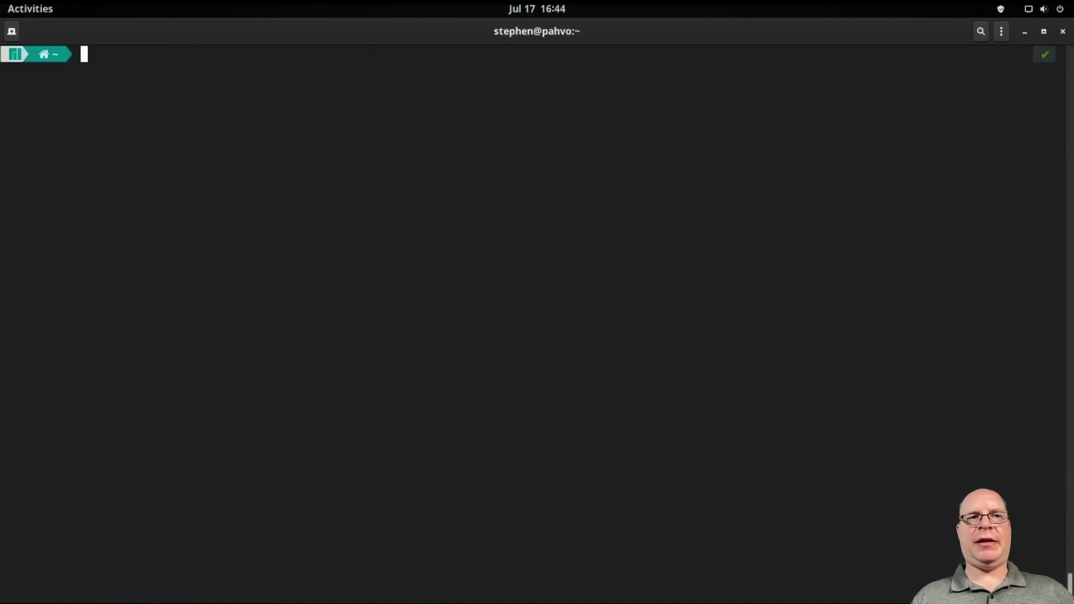
type("rm -f")
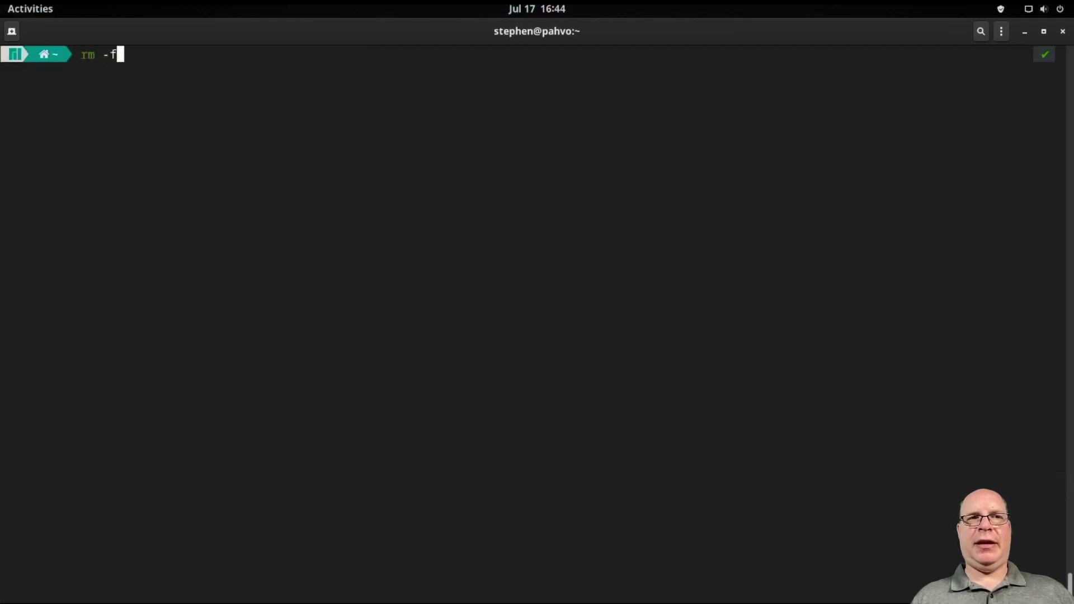
type("r paru")
key("Return")
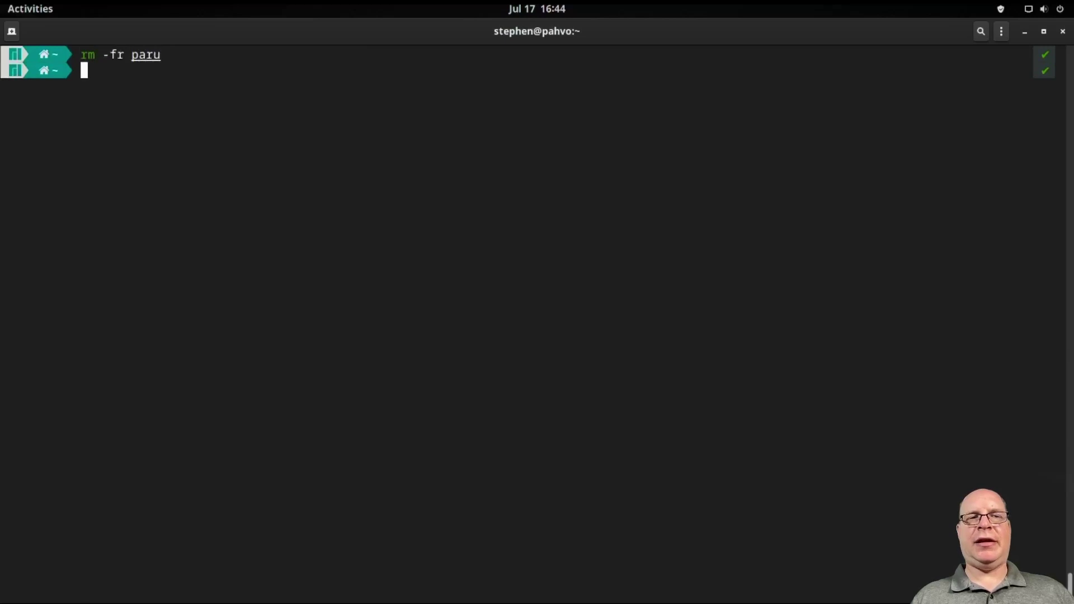
type("rehash")
key("Return")
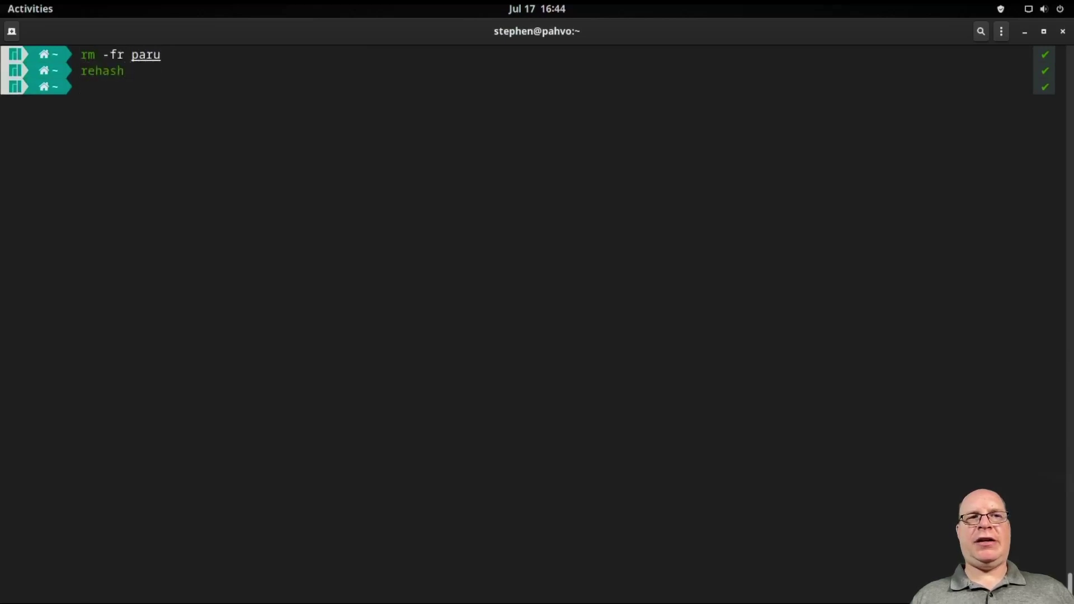
type("paru")
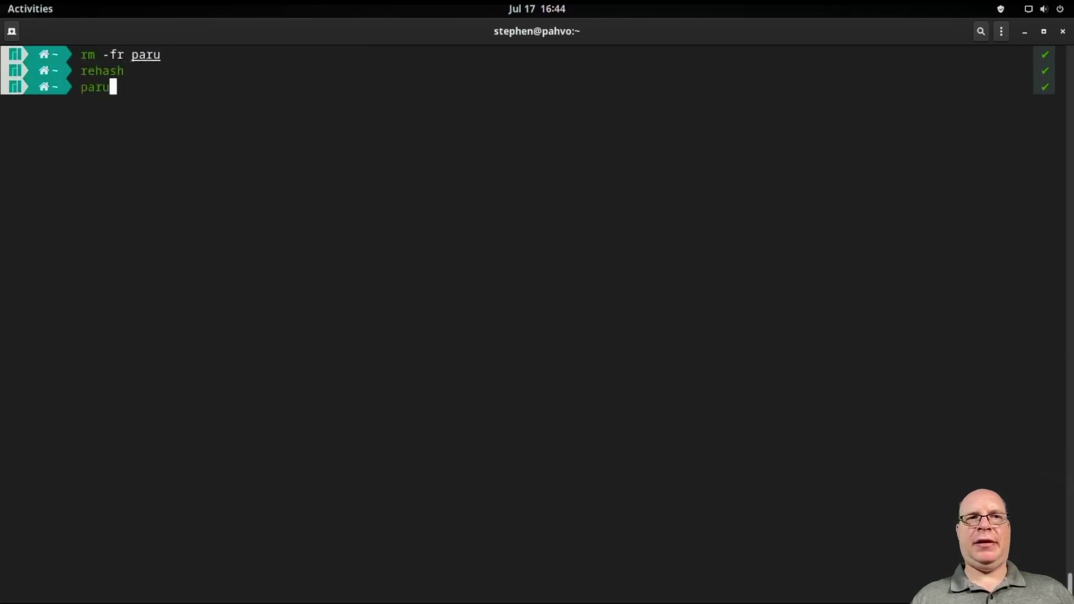
key("Return")
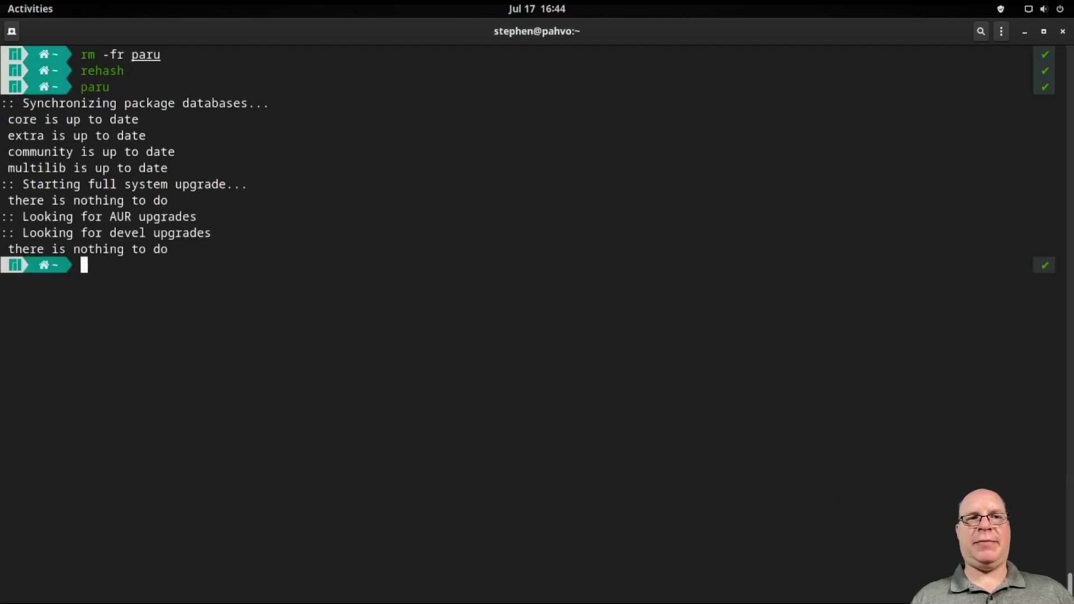
Install zramd 0.9.1-1 with 'paru -S zramd', reviewing its PKGBUILD and confirming.
key("ctrl+l")
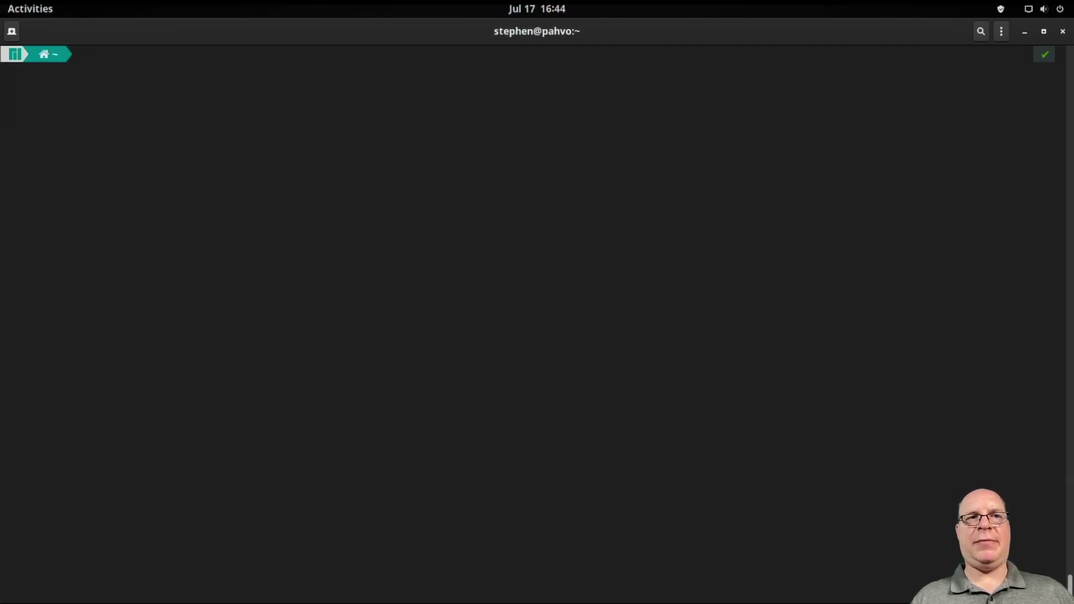
type("paru -S zramd")
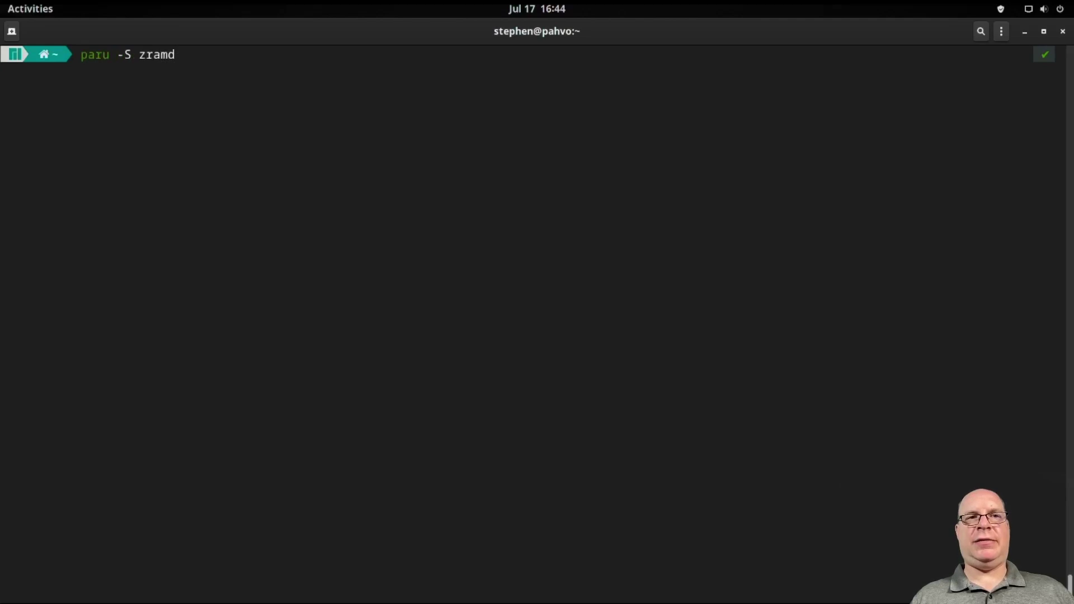
key("Return")
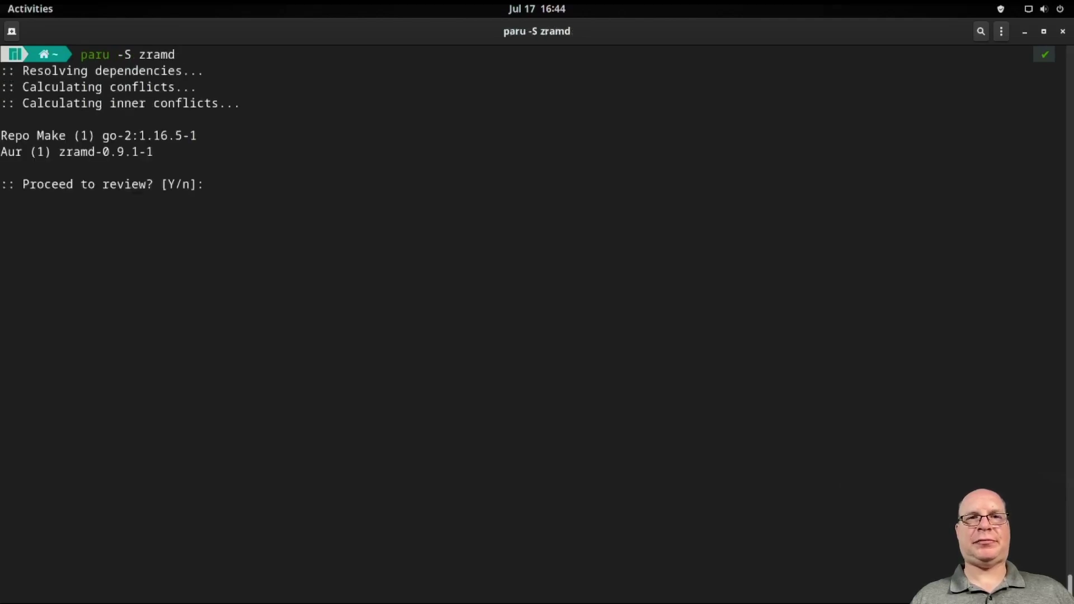
key("Return")
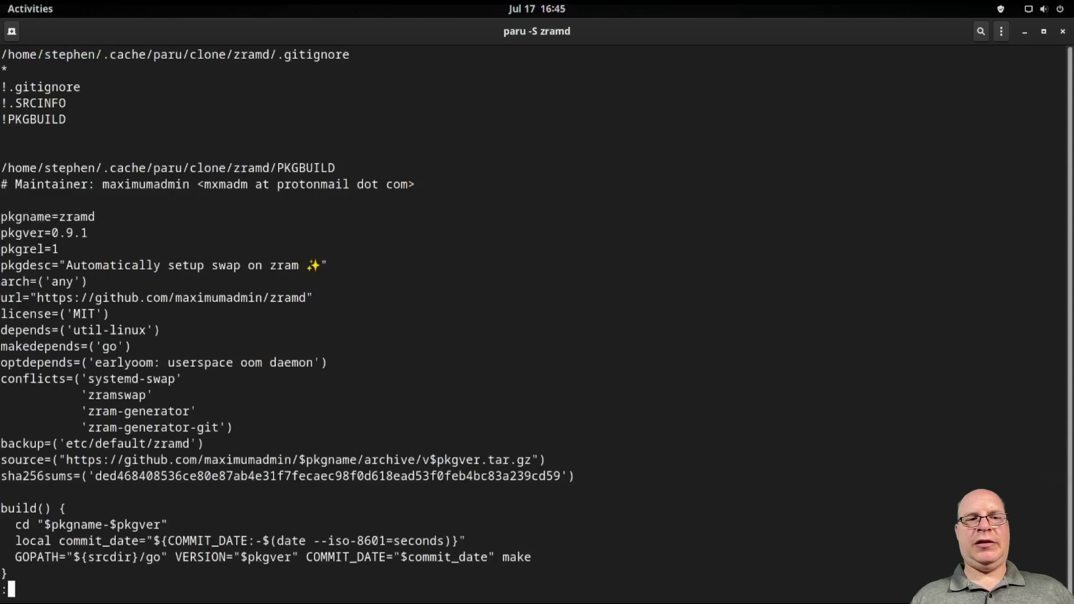
key("q")
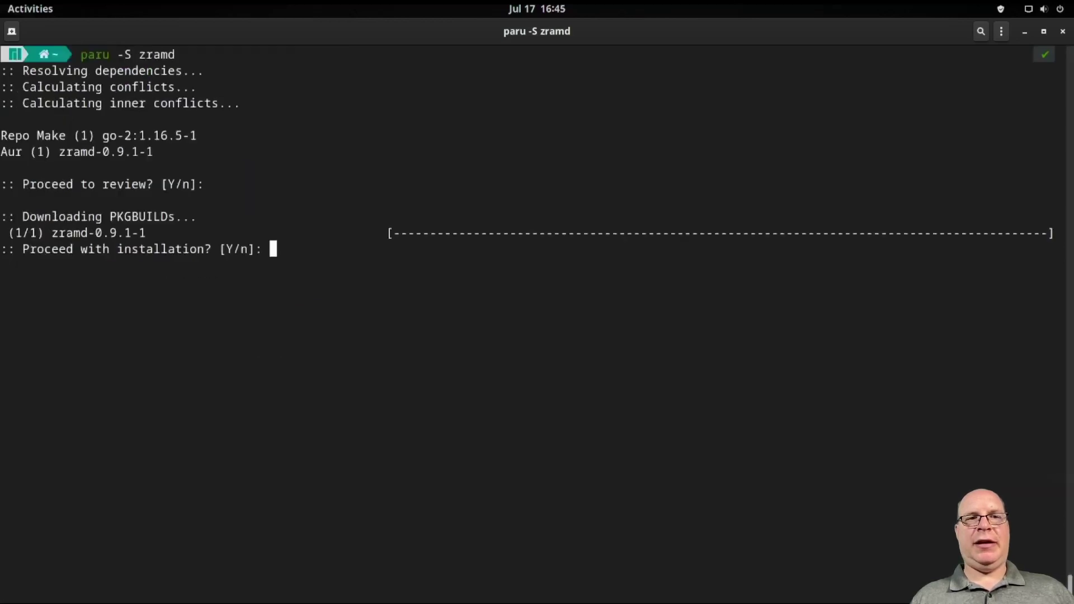
key("Return")
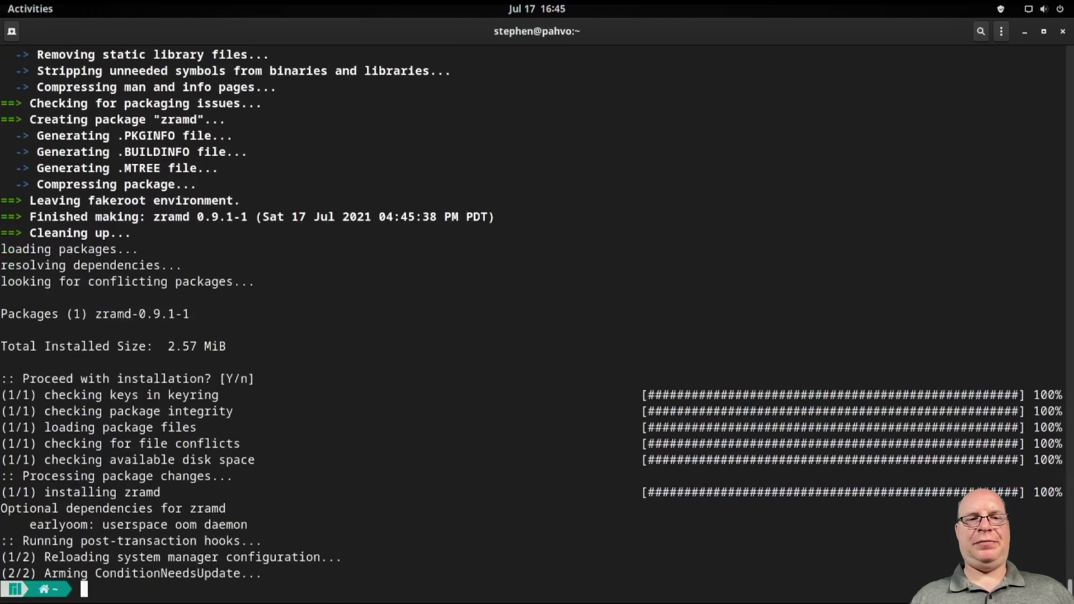
Enable and start zramd.service with 'sudo systemctl enable --now zramd.service'.
key("ctrl+l")
type("sudo systemctl")
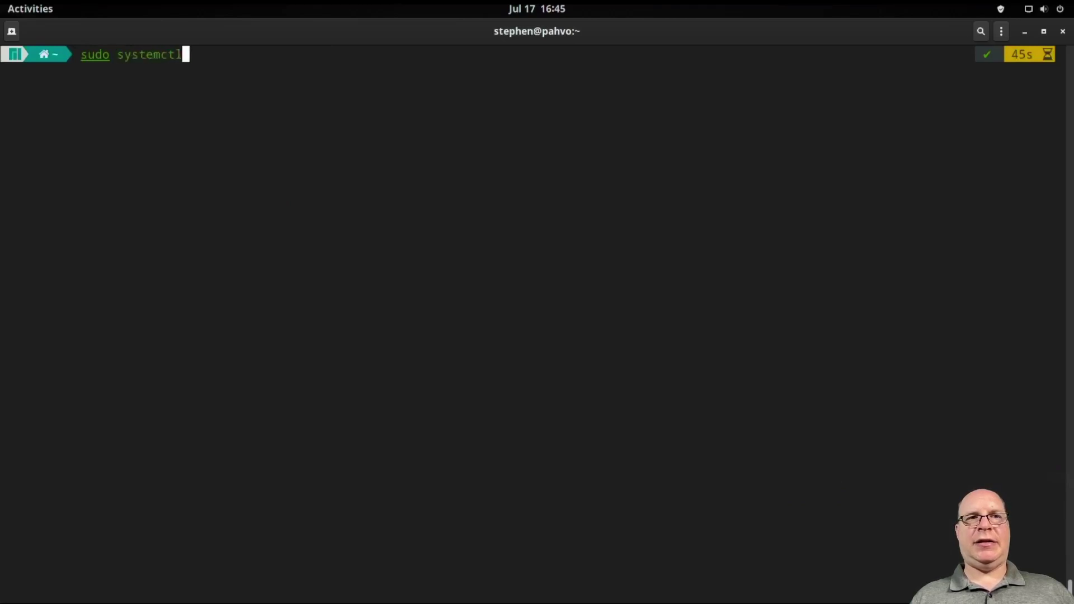
type(" enable --")
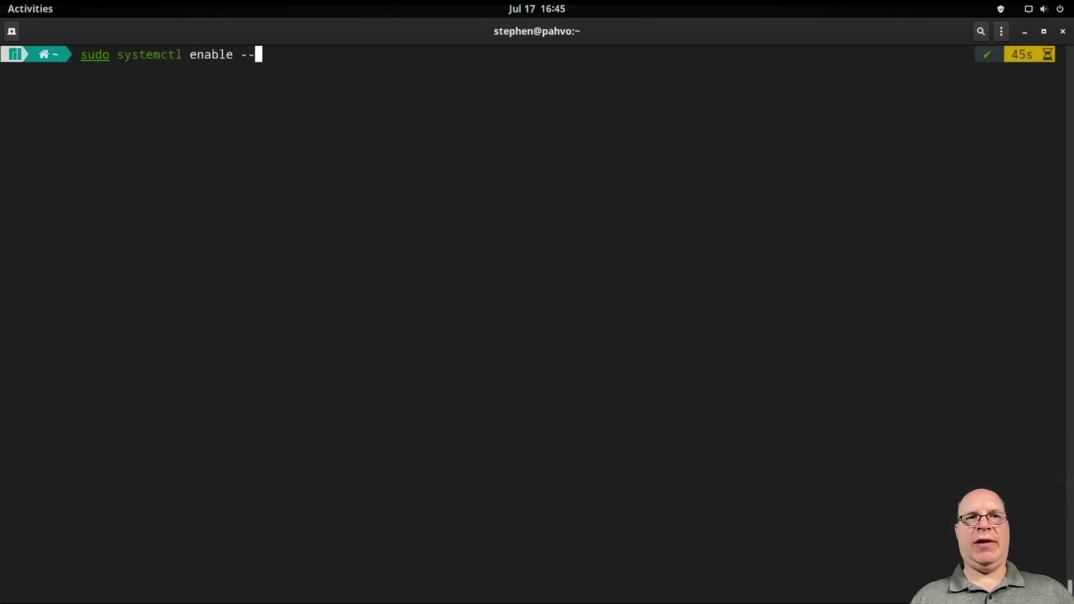
type("now")
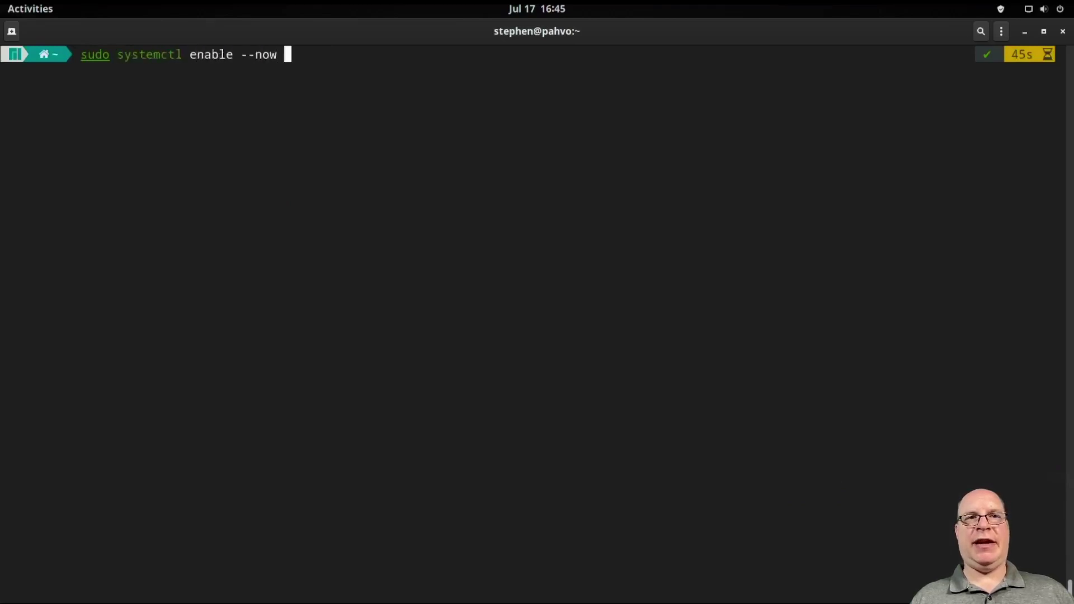
type("zram")
key("Tab")
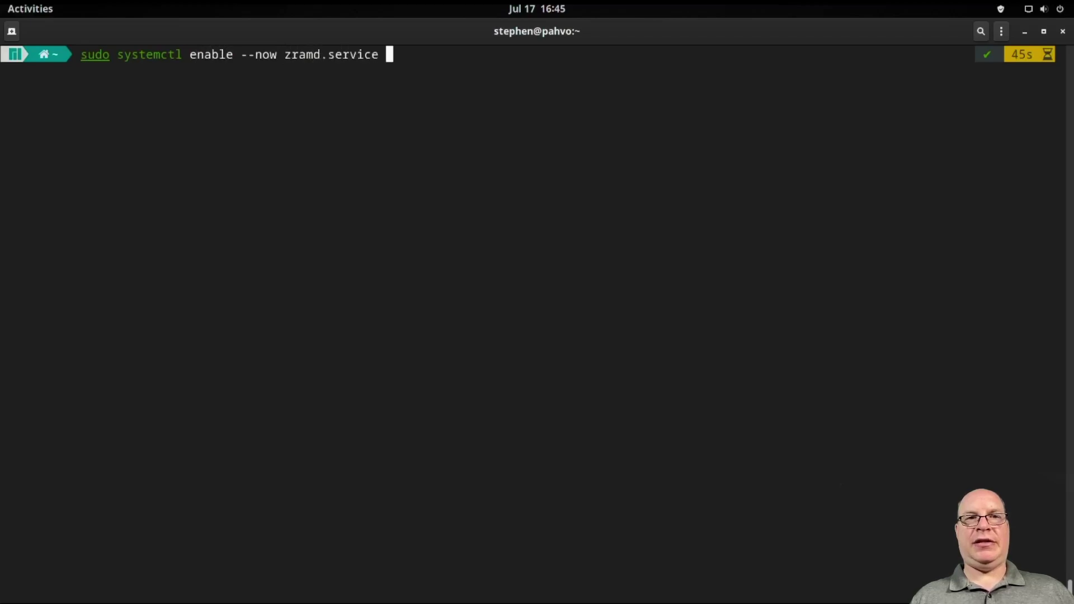
key("Return")
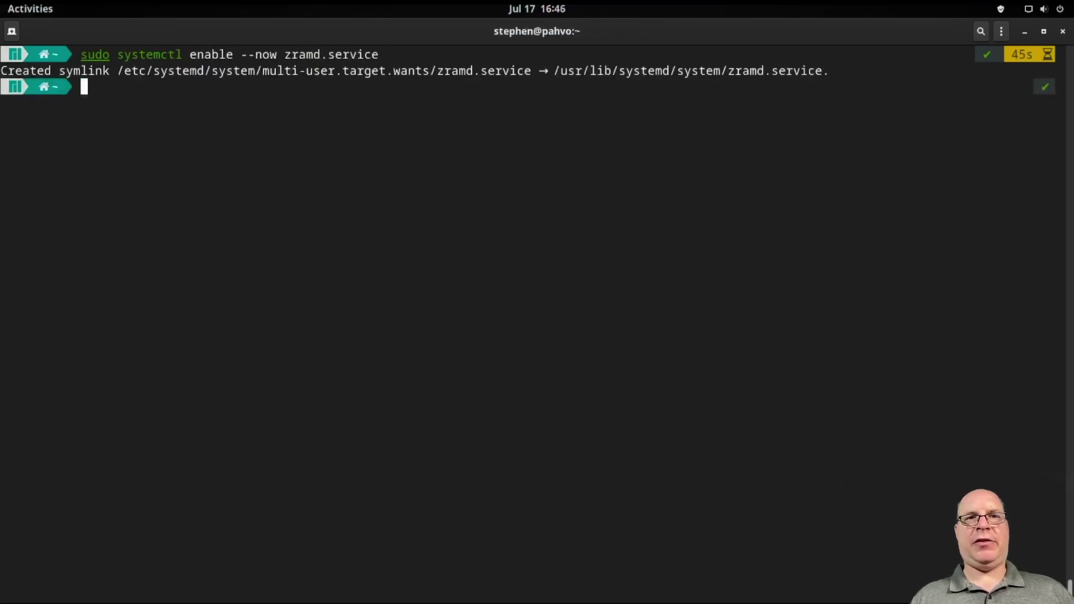
List active swap devices with 'swapon -s', correcting the mistyped '-S' option.
type("swapon -S")
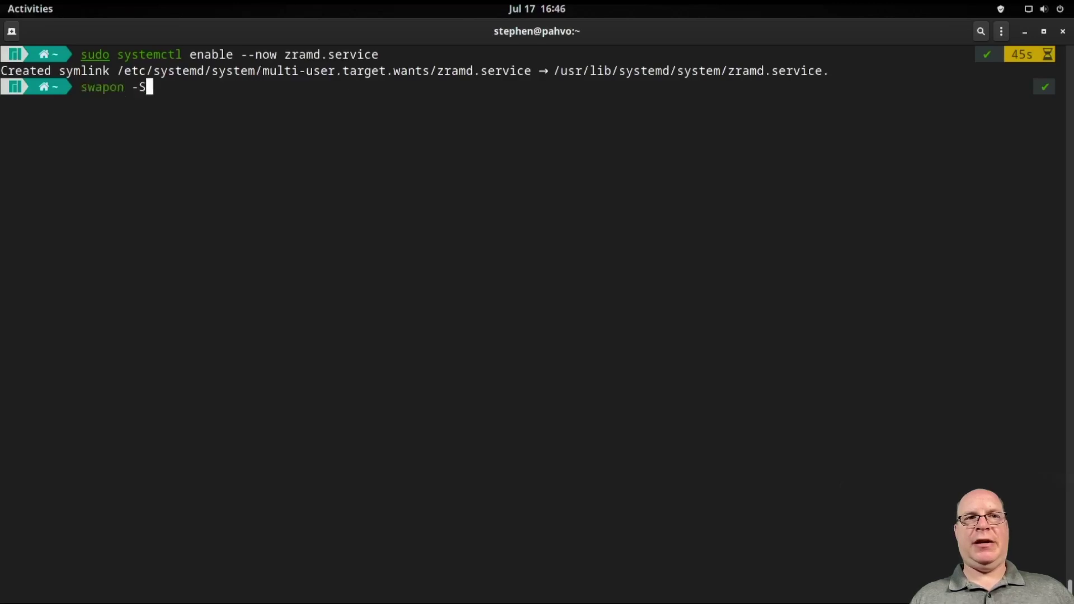
key("Return")
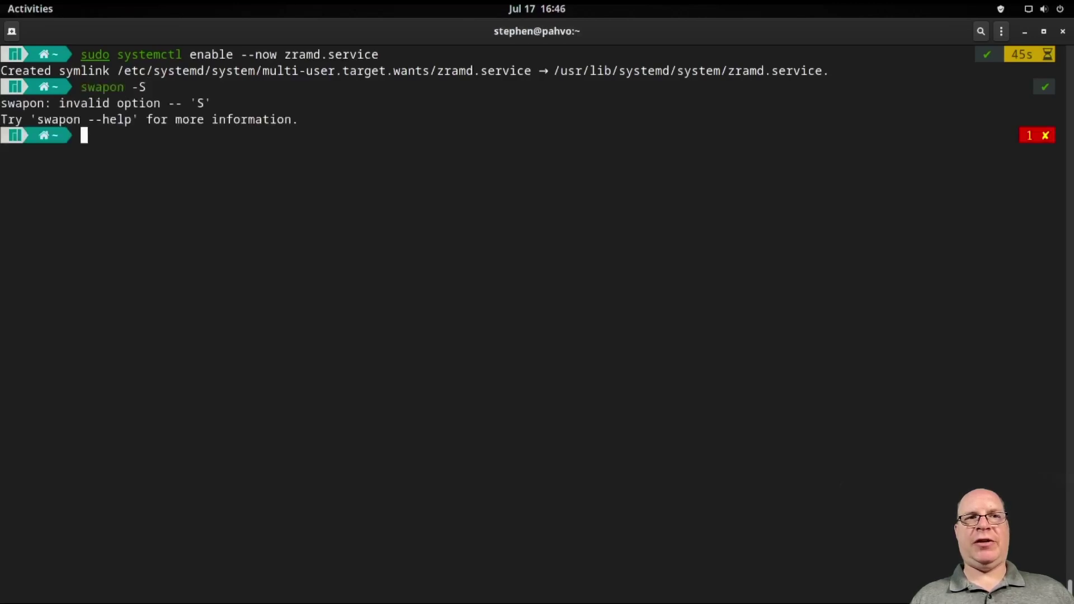
key("Up")
key("BackSpace")
type("swapon -s")
key("Return")
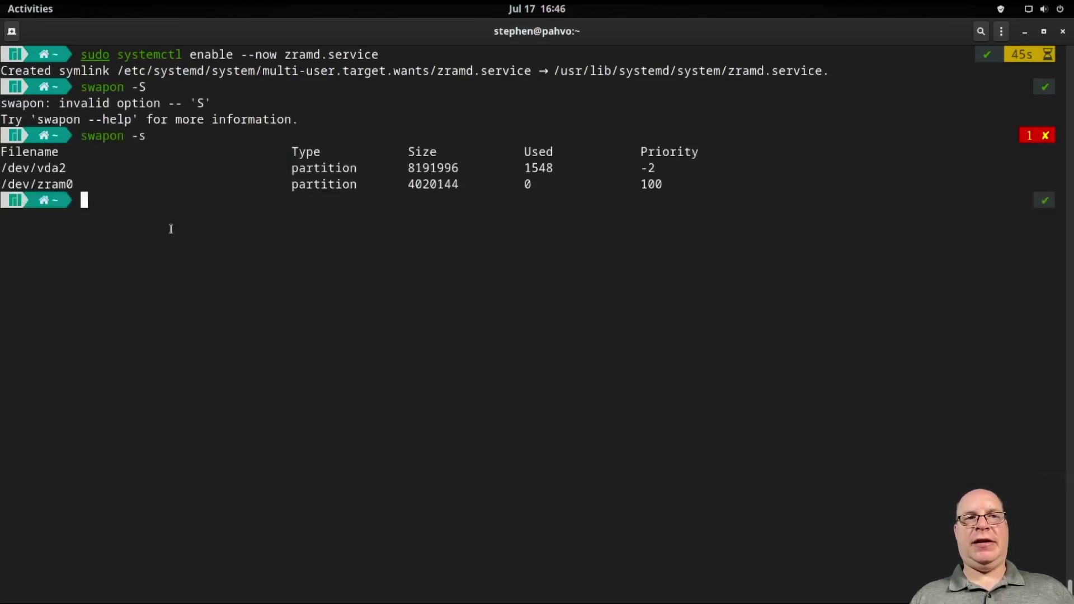
Highlight the swap priorities, -2 for /dev/vda2 and 100 for /dev/zram0, then clear the screen.
left_click_drag(641, 151, 701, 154)
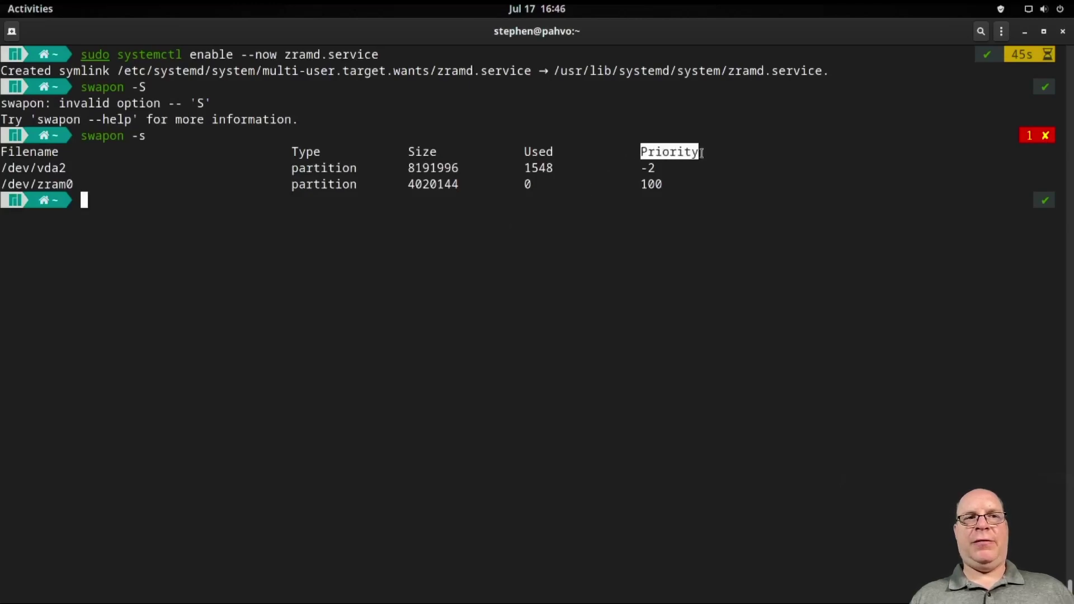
left_click(656, 167)
double_click(649, 168)
left_click(659, 168)
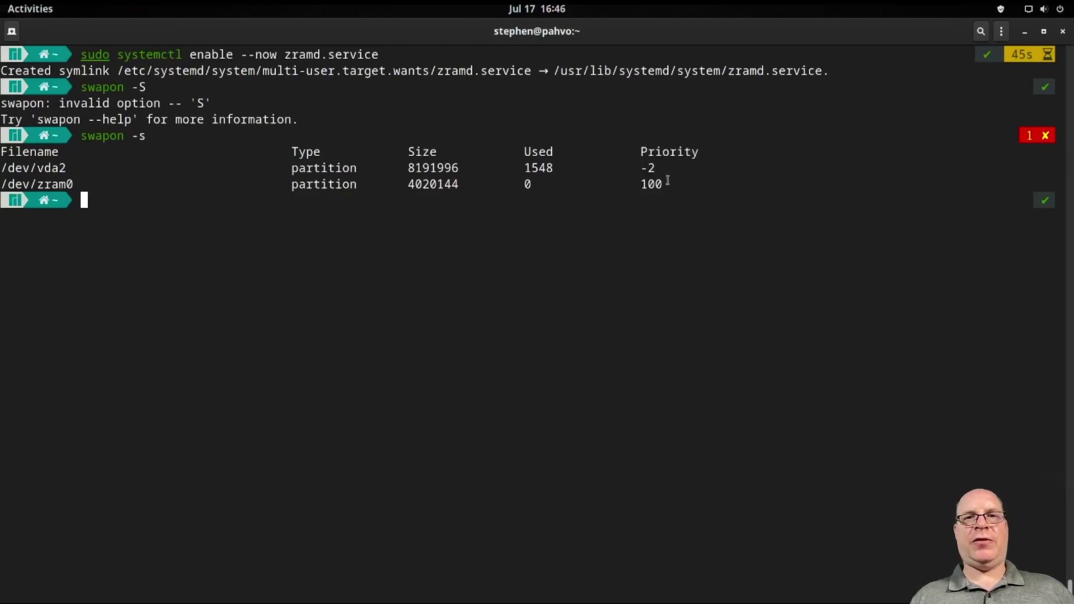
double_click(658, 184)
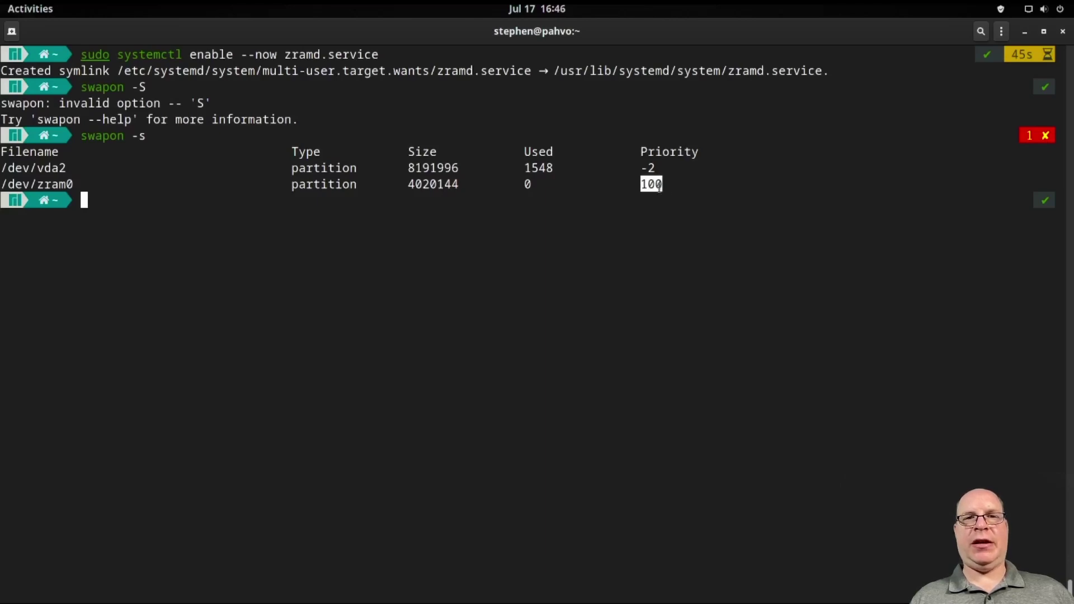
left_click(226, 202)
key("ctrl+l")
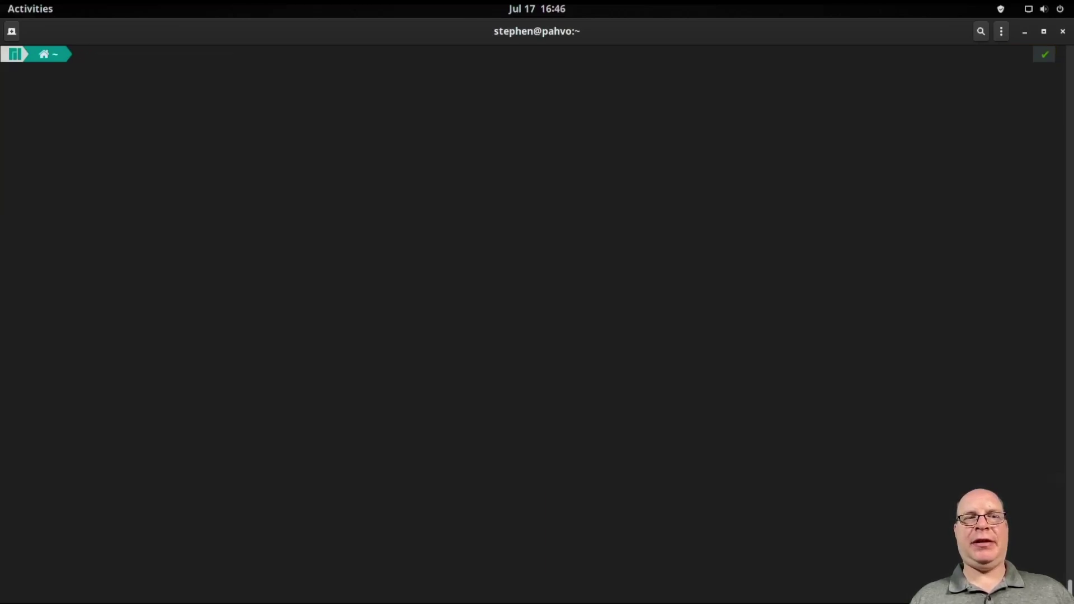
Install timeshift-autosnap with 'paru -S timeshift-autosnap' and exit the terminal.
type("paru -S timeshift-autosnap")
key("Return")
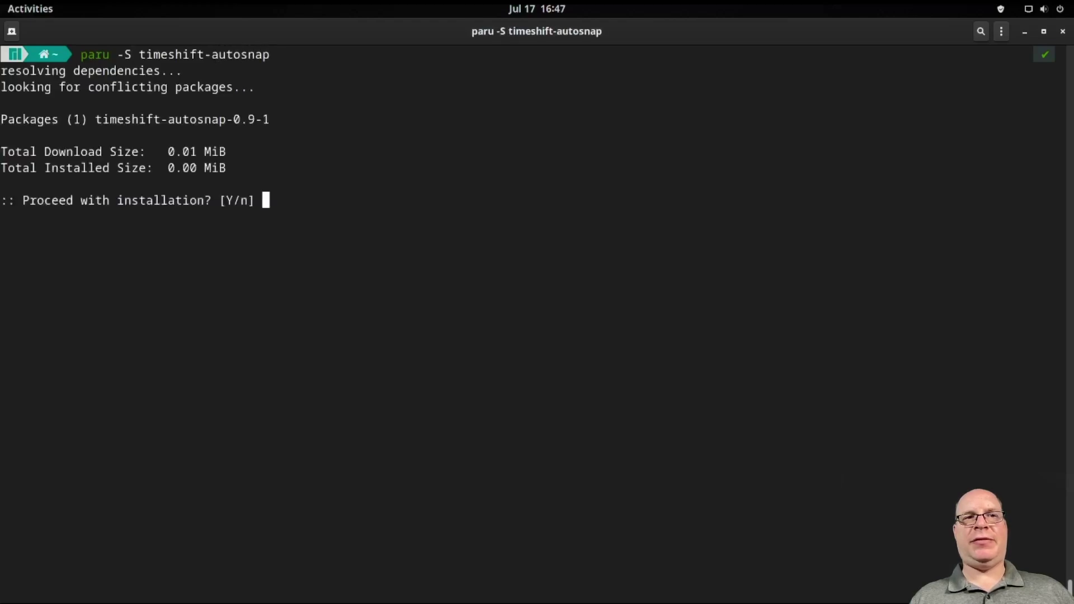
key("Return")
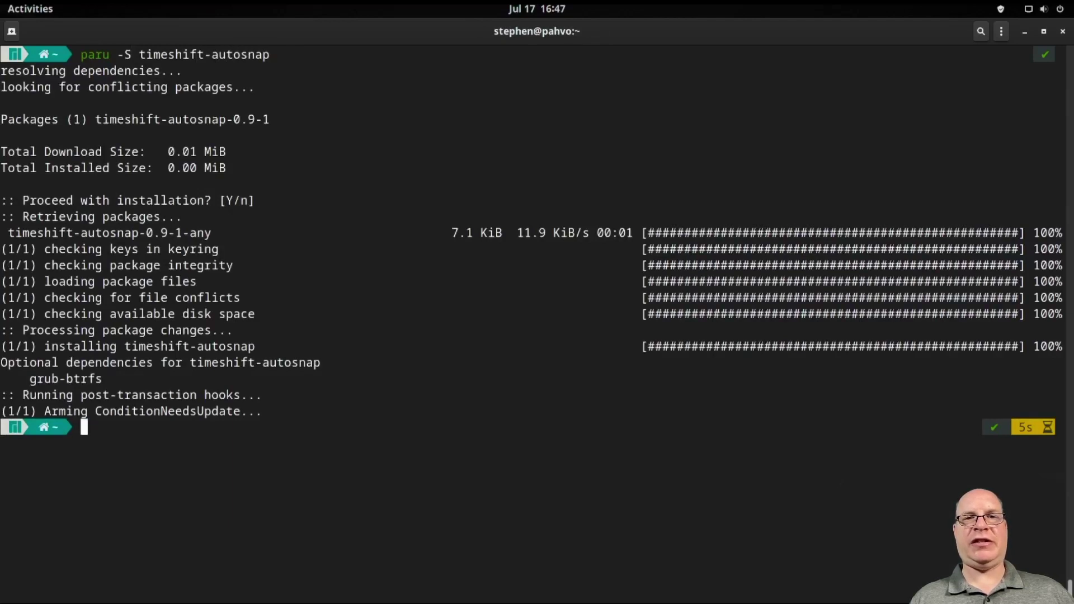
type("exit")
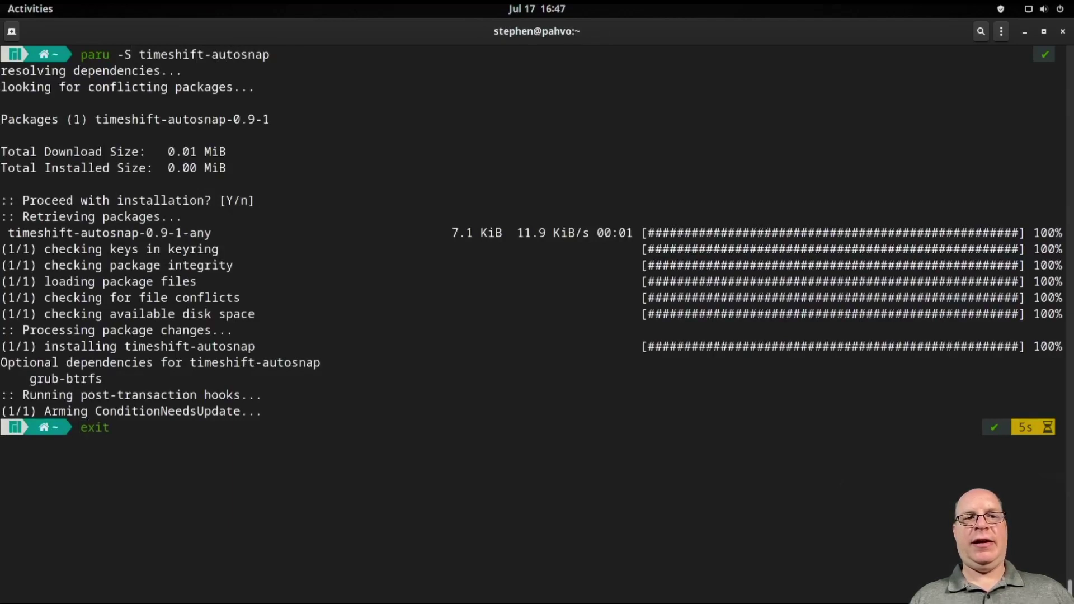
key("Return")
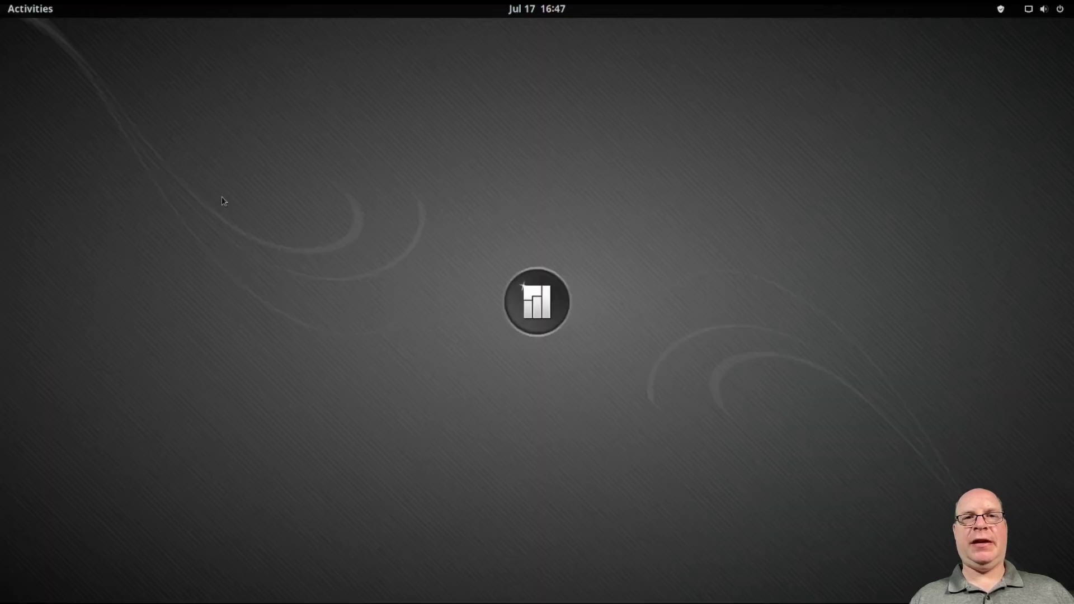
Launch Timeshift and authenticate with the administrator password.
key("super")
type("tim")
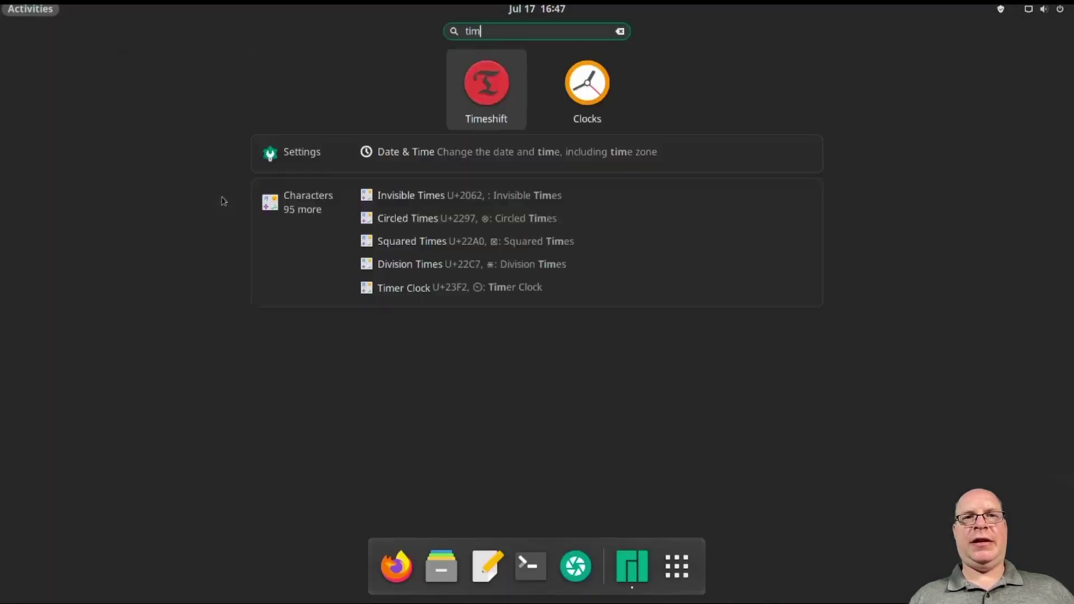
key("Return")
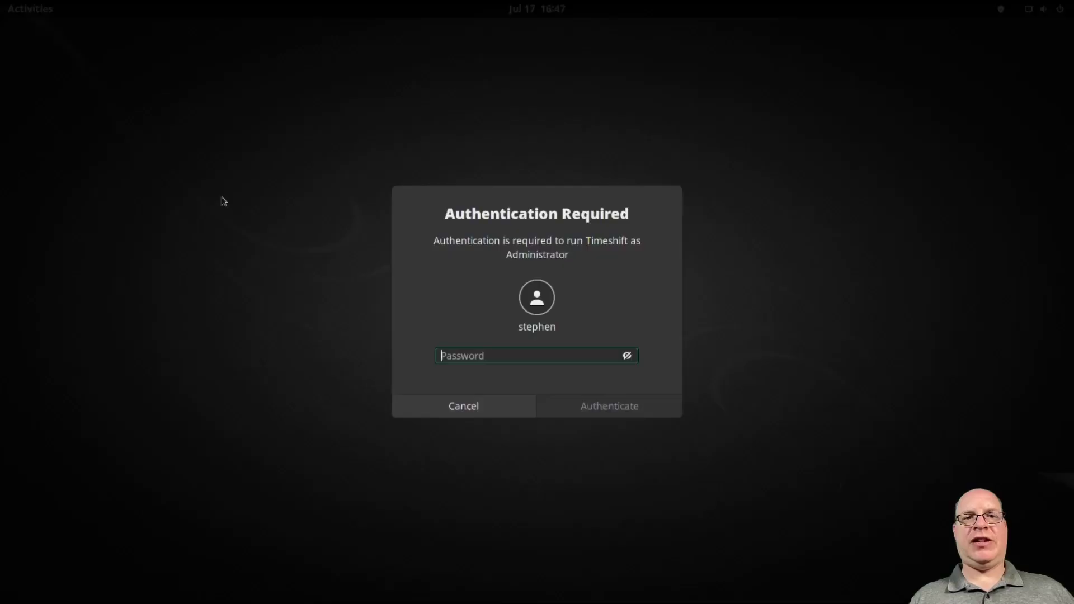
type("********")
key("Return")
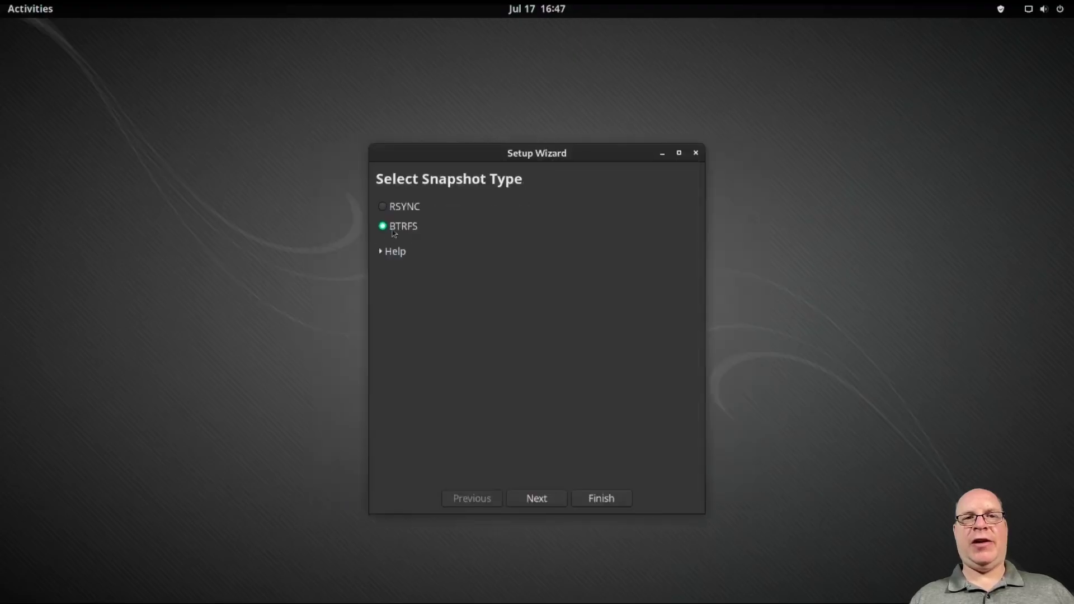
Configure daily BTRFS snapshots on vda3, create a first snapshot, and close Timeshift.
left_click(537, 499)
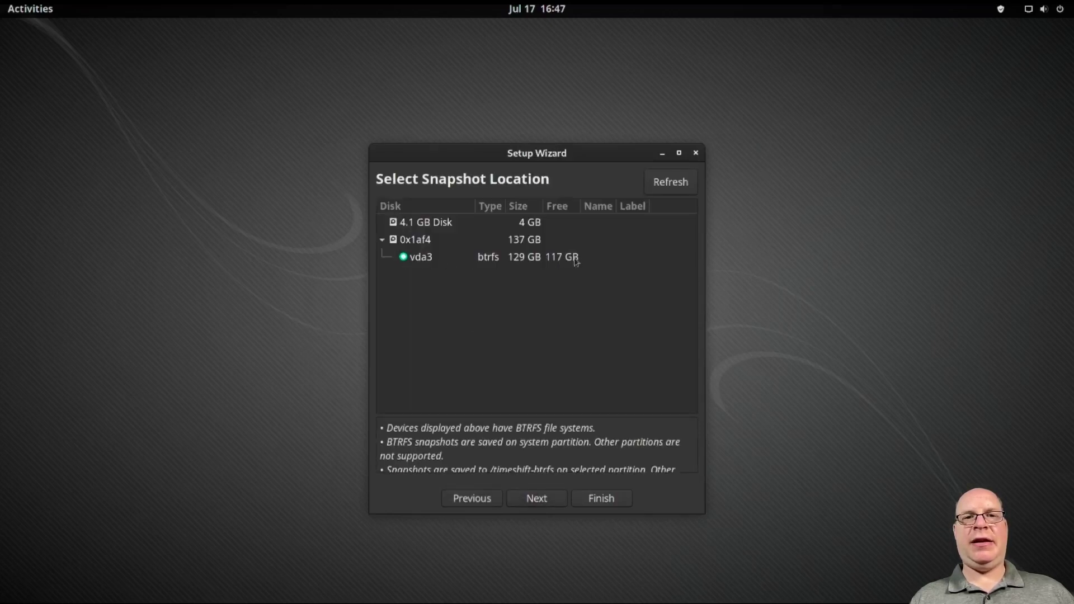
left_click(536, 499)
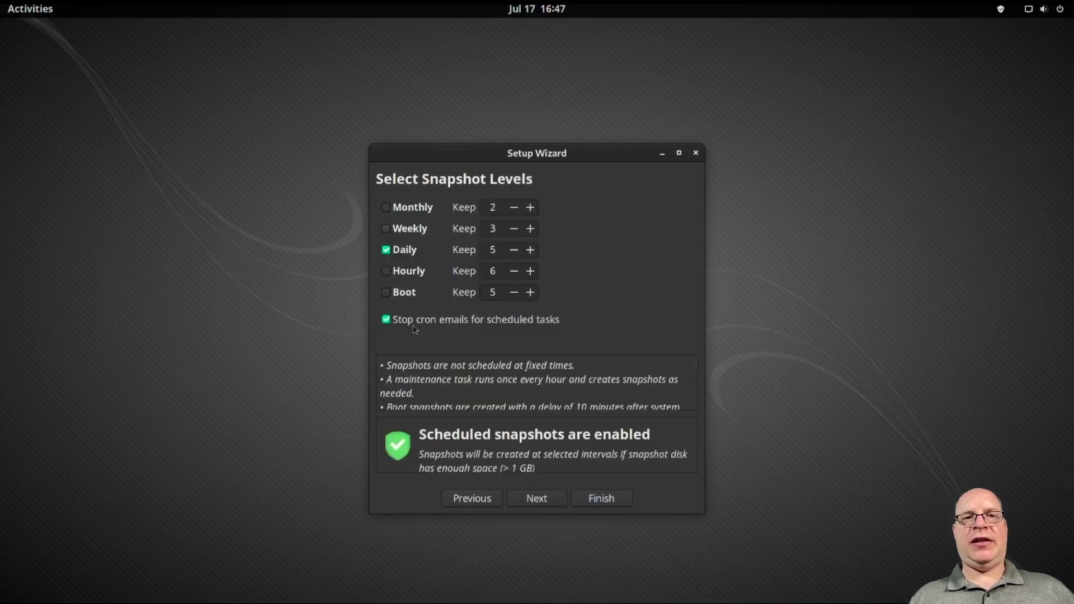
left_click(536, 503)
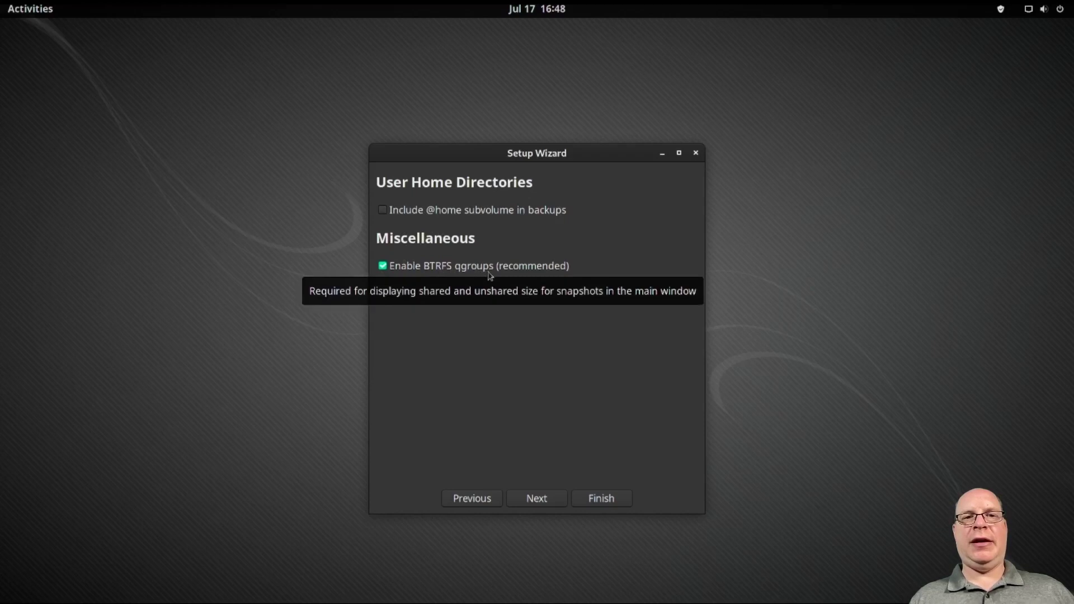
left_click(535, 502)
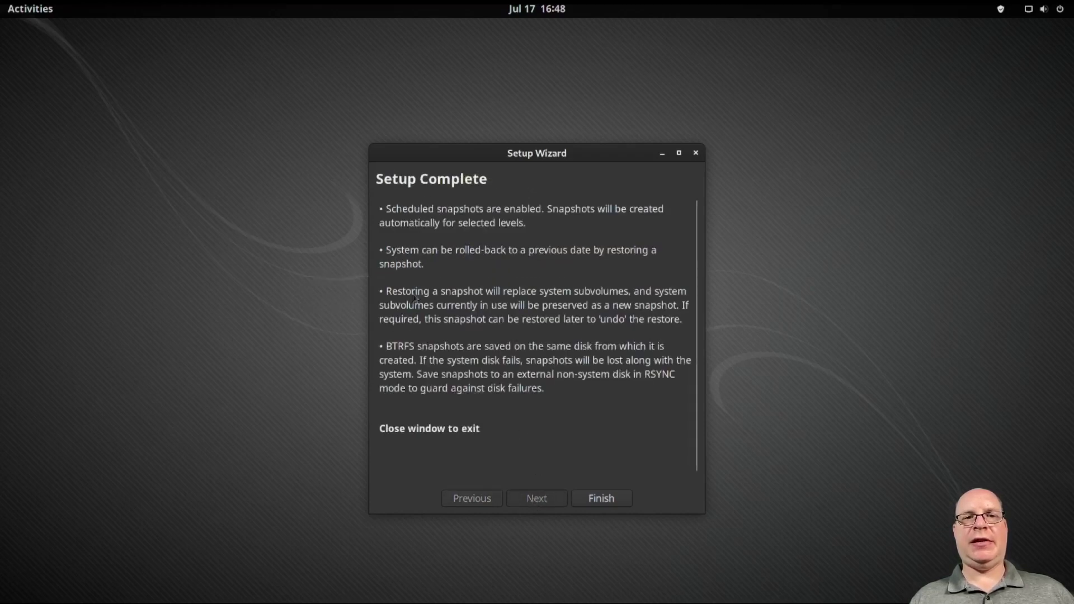
left_click(587, 498)
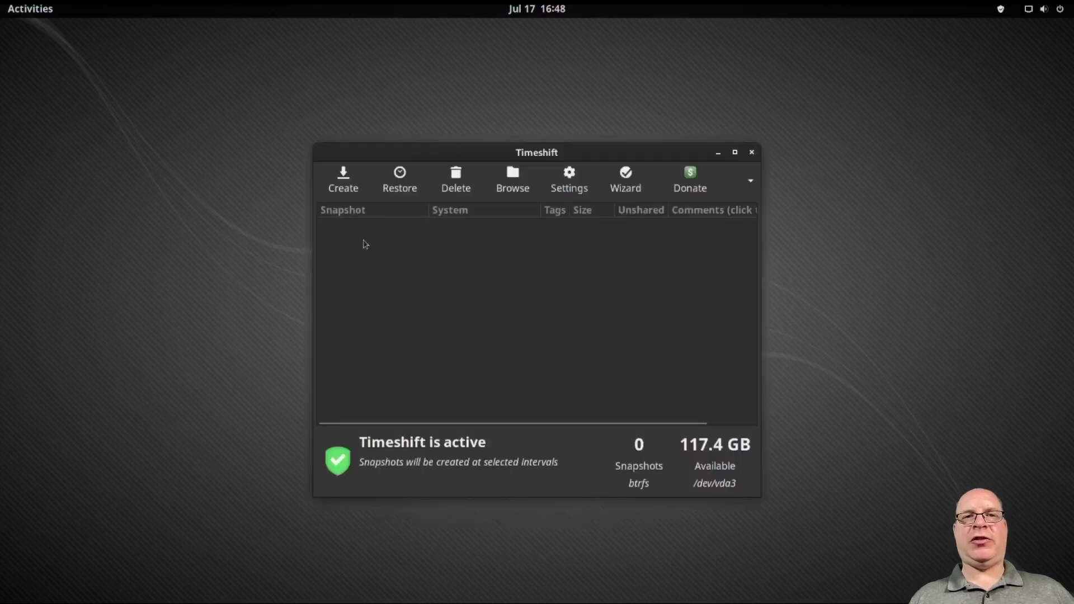
left_click(343, 178)
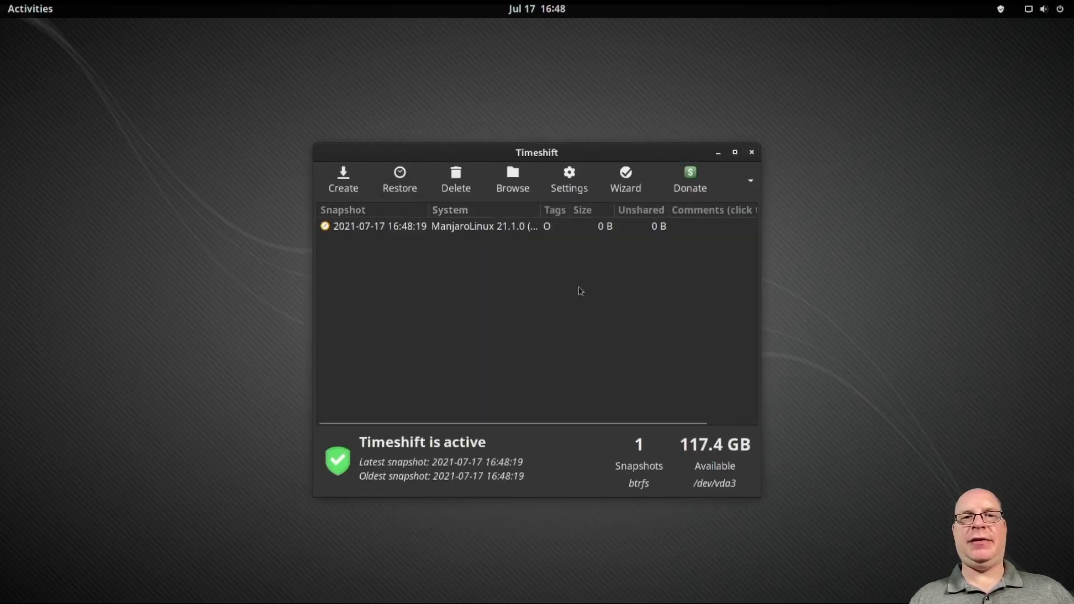
left_click(751, 152)
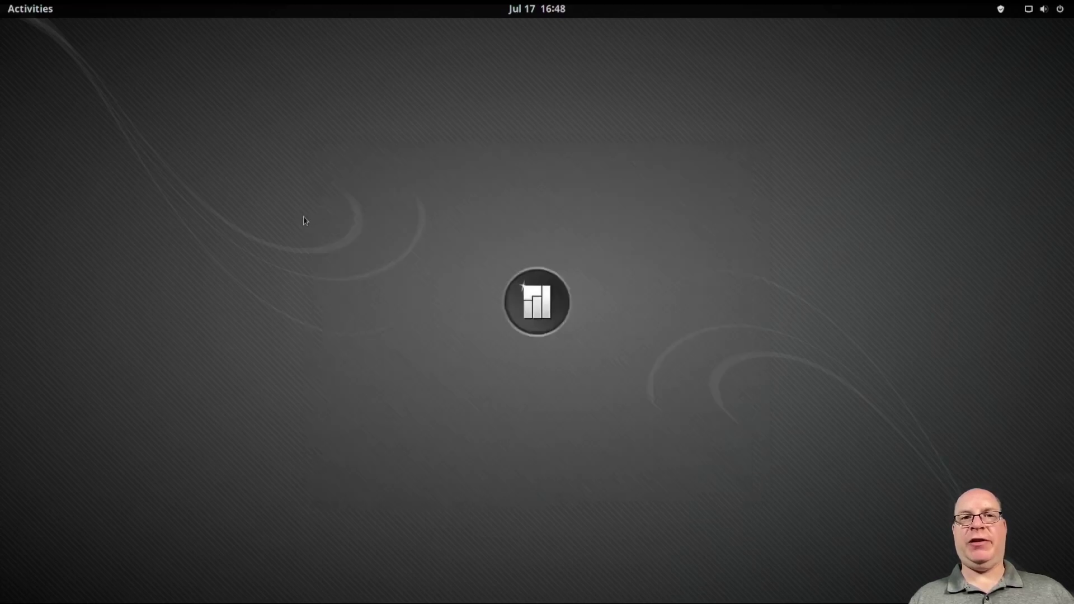
Bring Manjaro Hello forward and open forum.manjaro.org via its Forums button.
left_click(19, 13)
left_click(404, 234)
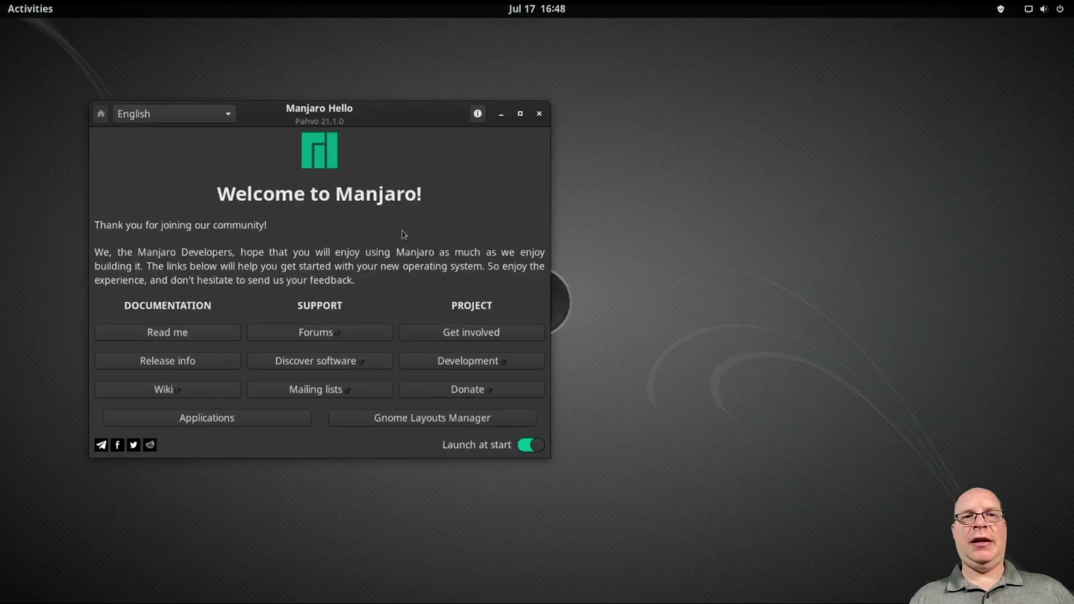
left_click(296, 337)
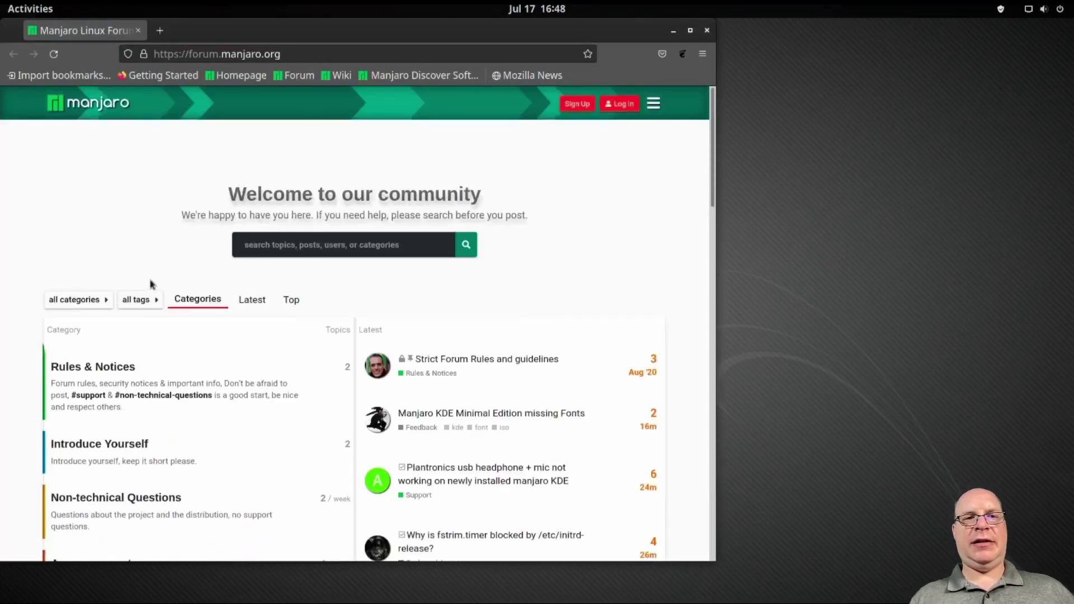
Zoom the forum to 133% and browse the topics in the Support › Gnome category.
key("ctrl+plus")
key("ctrl+plus")
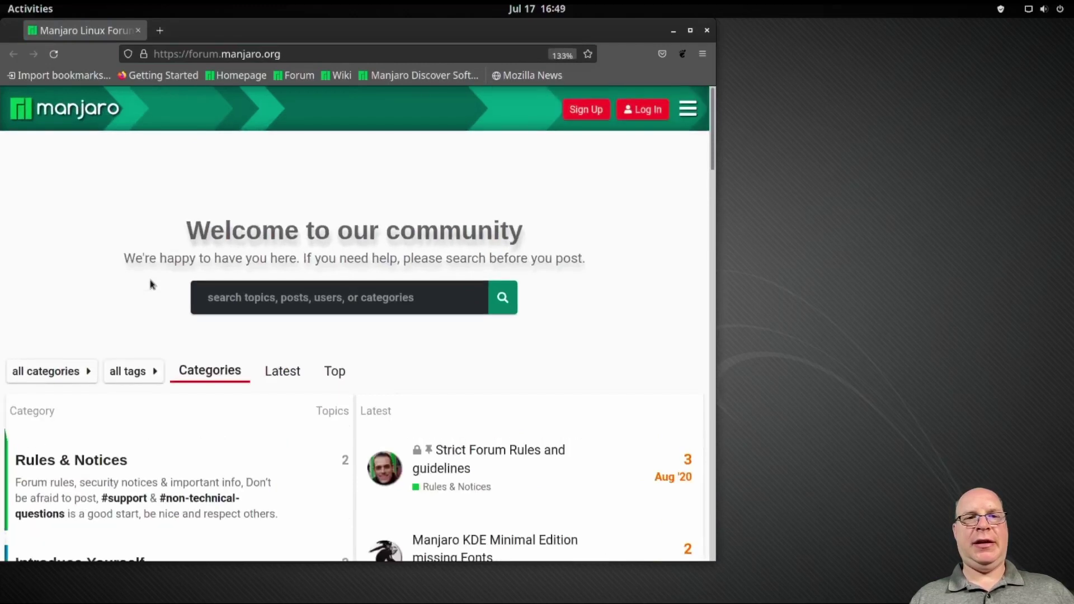
key("ctrl+plus")
scroll(208, 424, "down", 3)
scroll(208, 424, "down", 6)
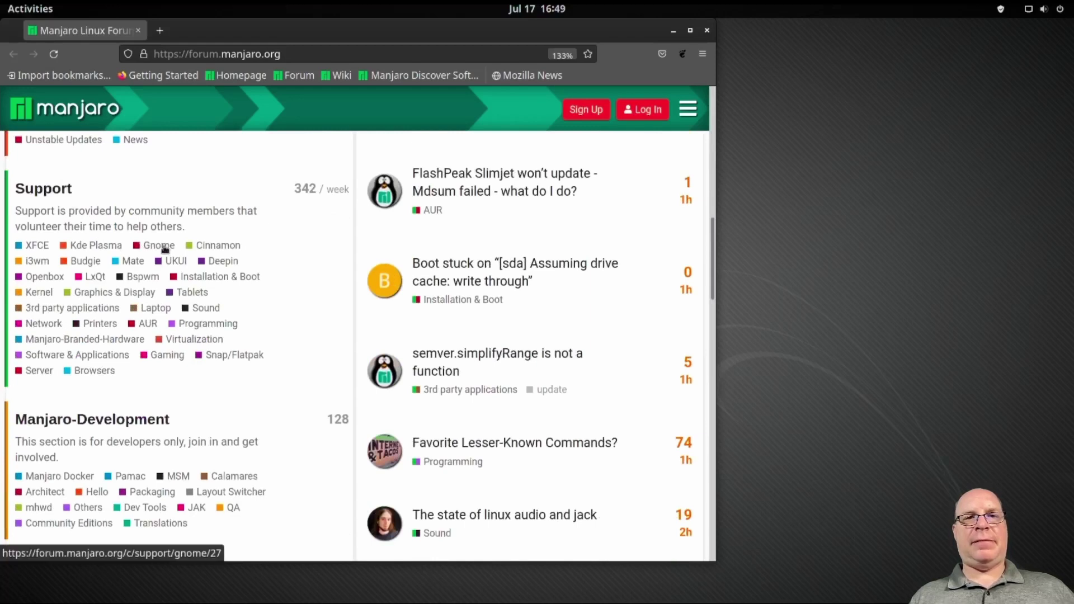
left_click(161, 246)
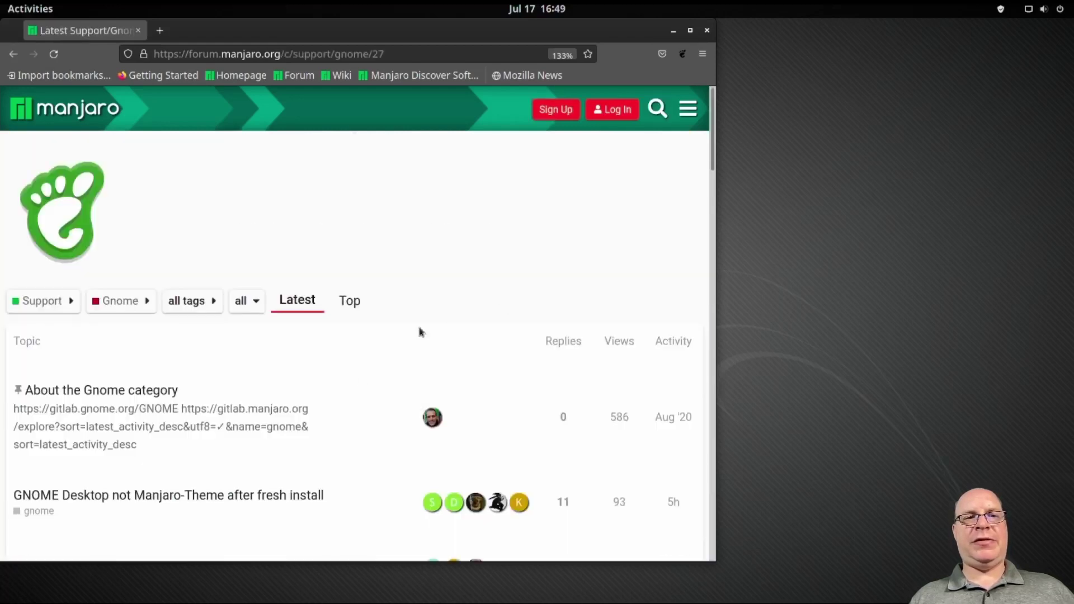
scroll(313, 435, "down", 10)
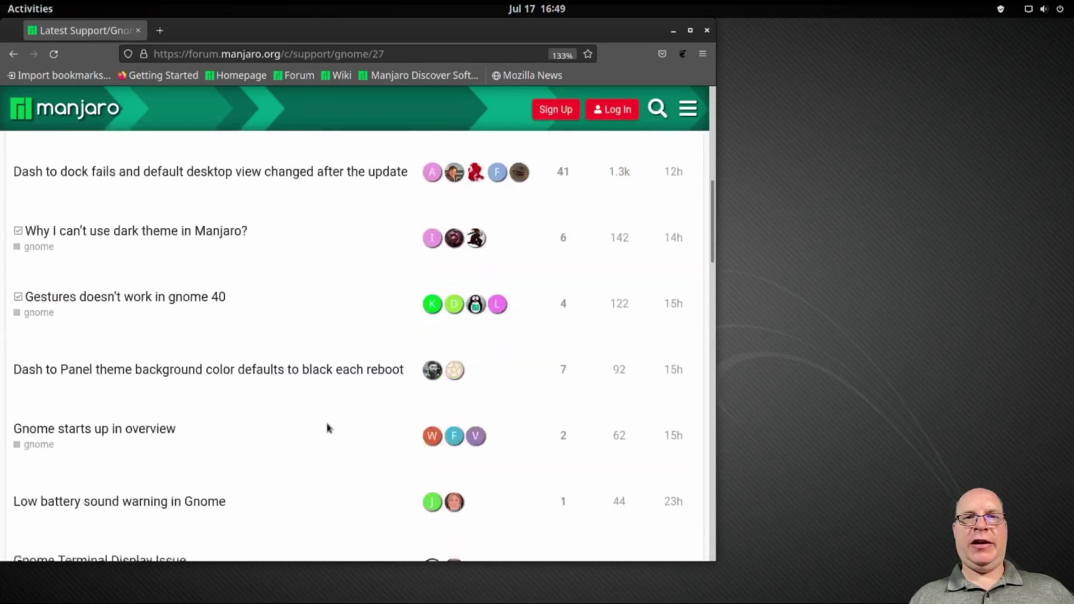
scroll(330, 420, "down", 10)
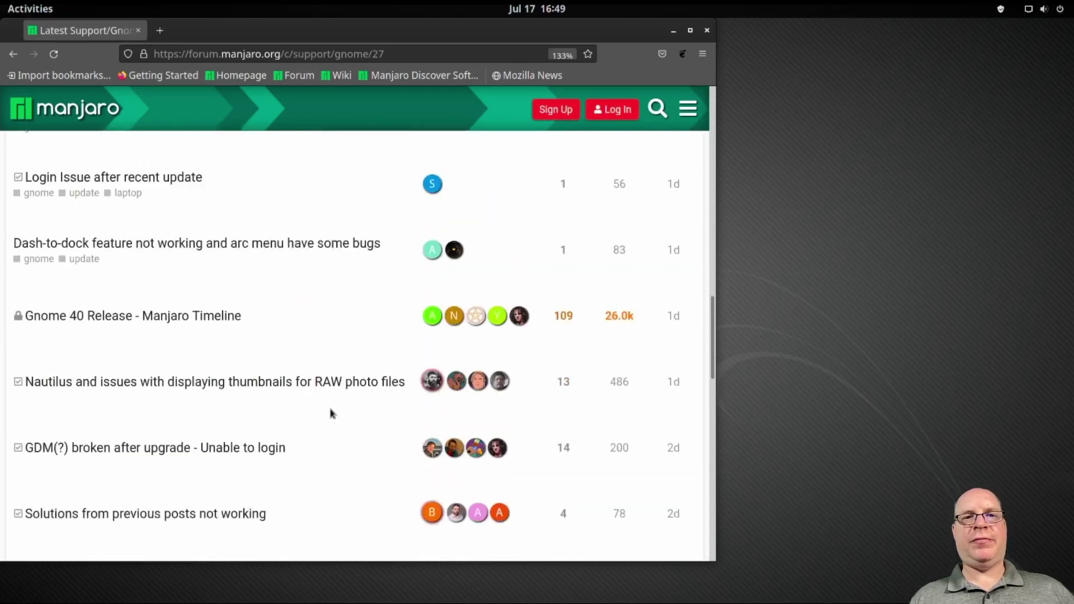
scroll(332, 386, "up", 10)
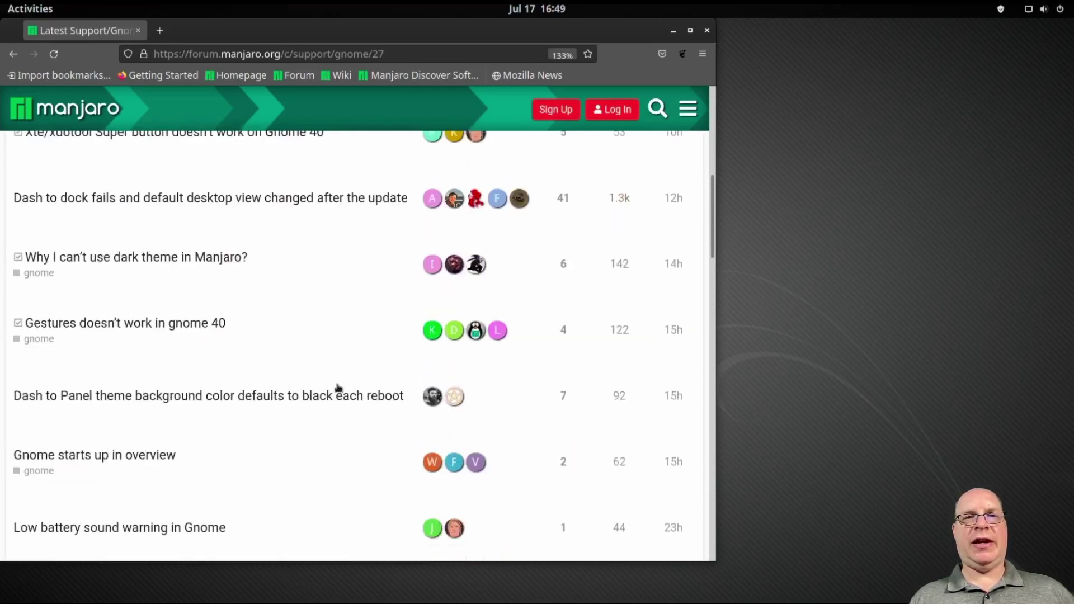
scroll(338, 388, "up", 10)
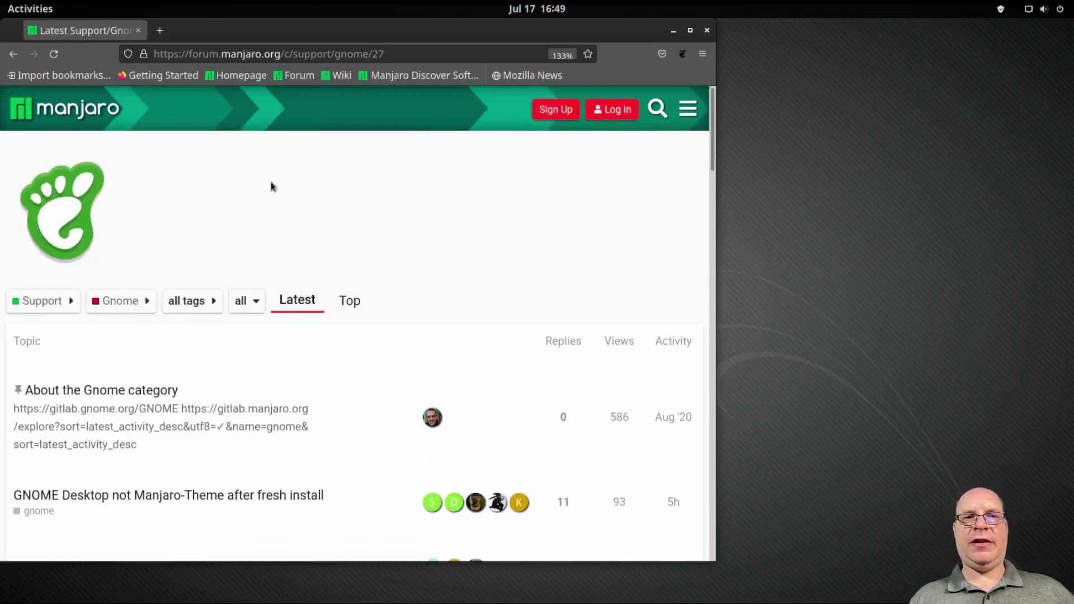
Go to the manjaro.org homepage, dismiss the encrypted DNS notice, and zoom to 120%.
left_click(240, 77)
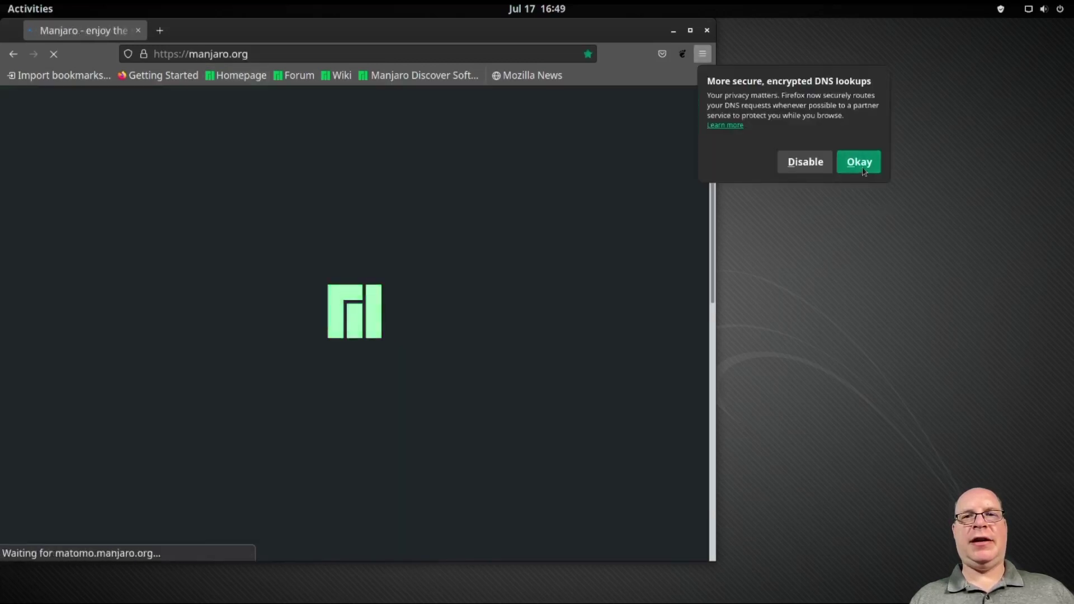
left_click(861, 164)
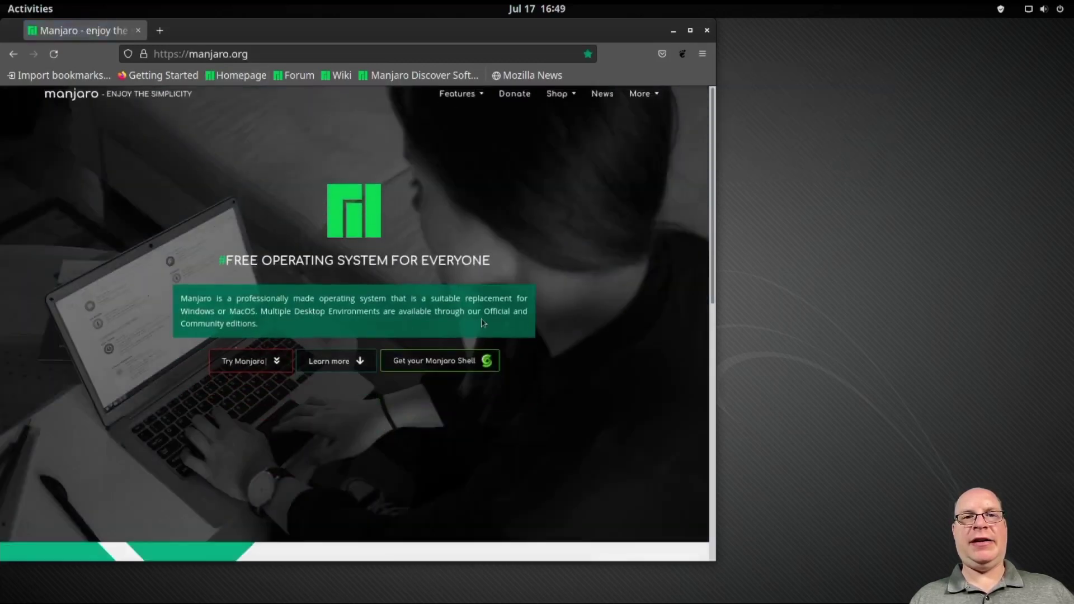
key("ctrl+plus")
key("ctrl+plus")
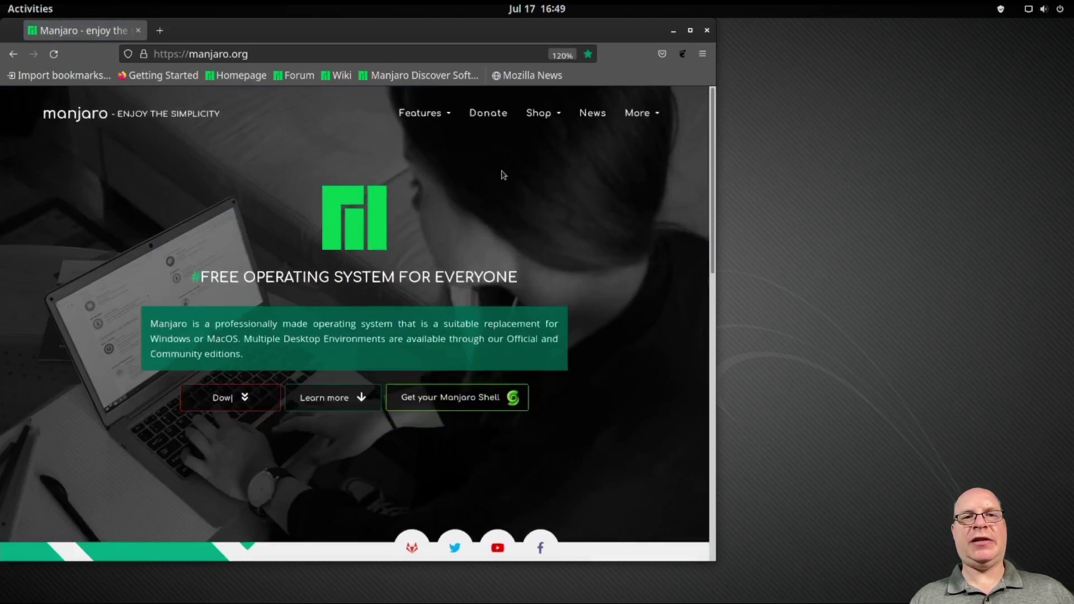